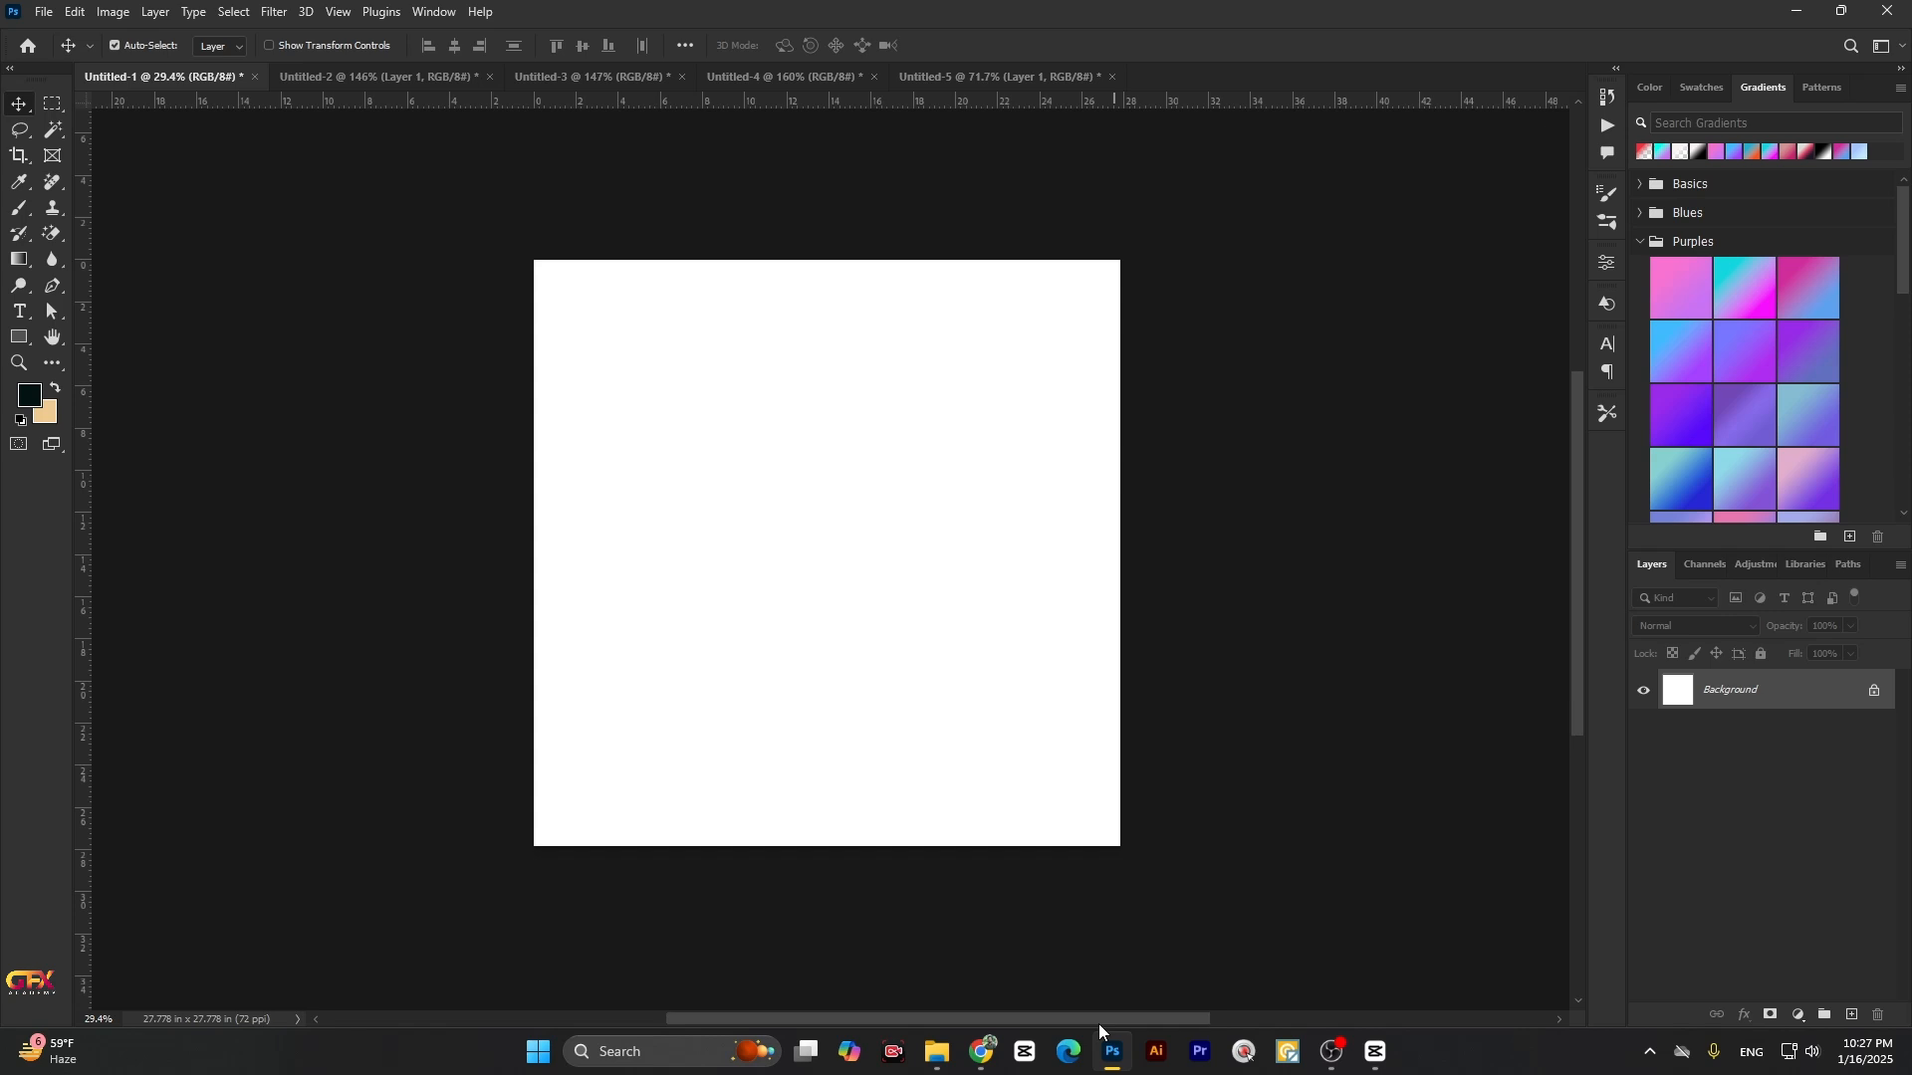
Step: Place the image create-a-full-image-a--realistic-portrait-of-a-you from Downloads as an embedded layer filling the canvas
{"action": "left_click", "coordinate": [53, 181]}
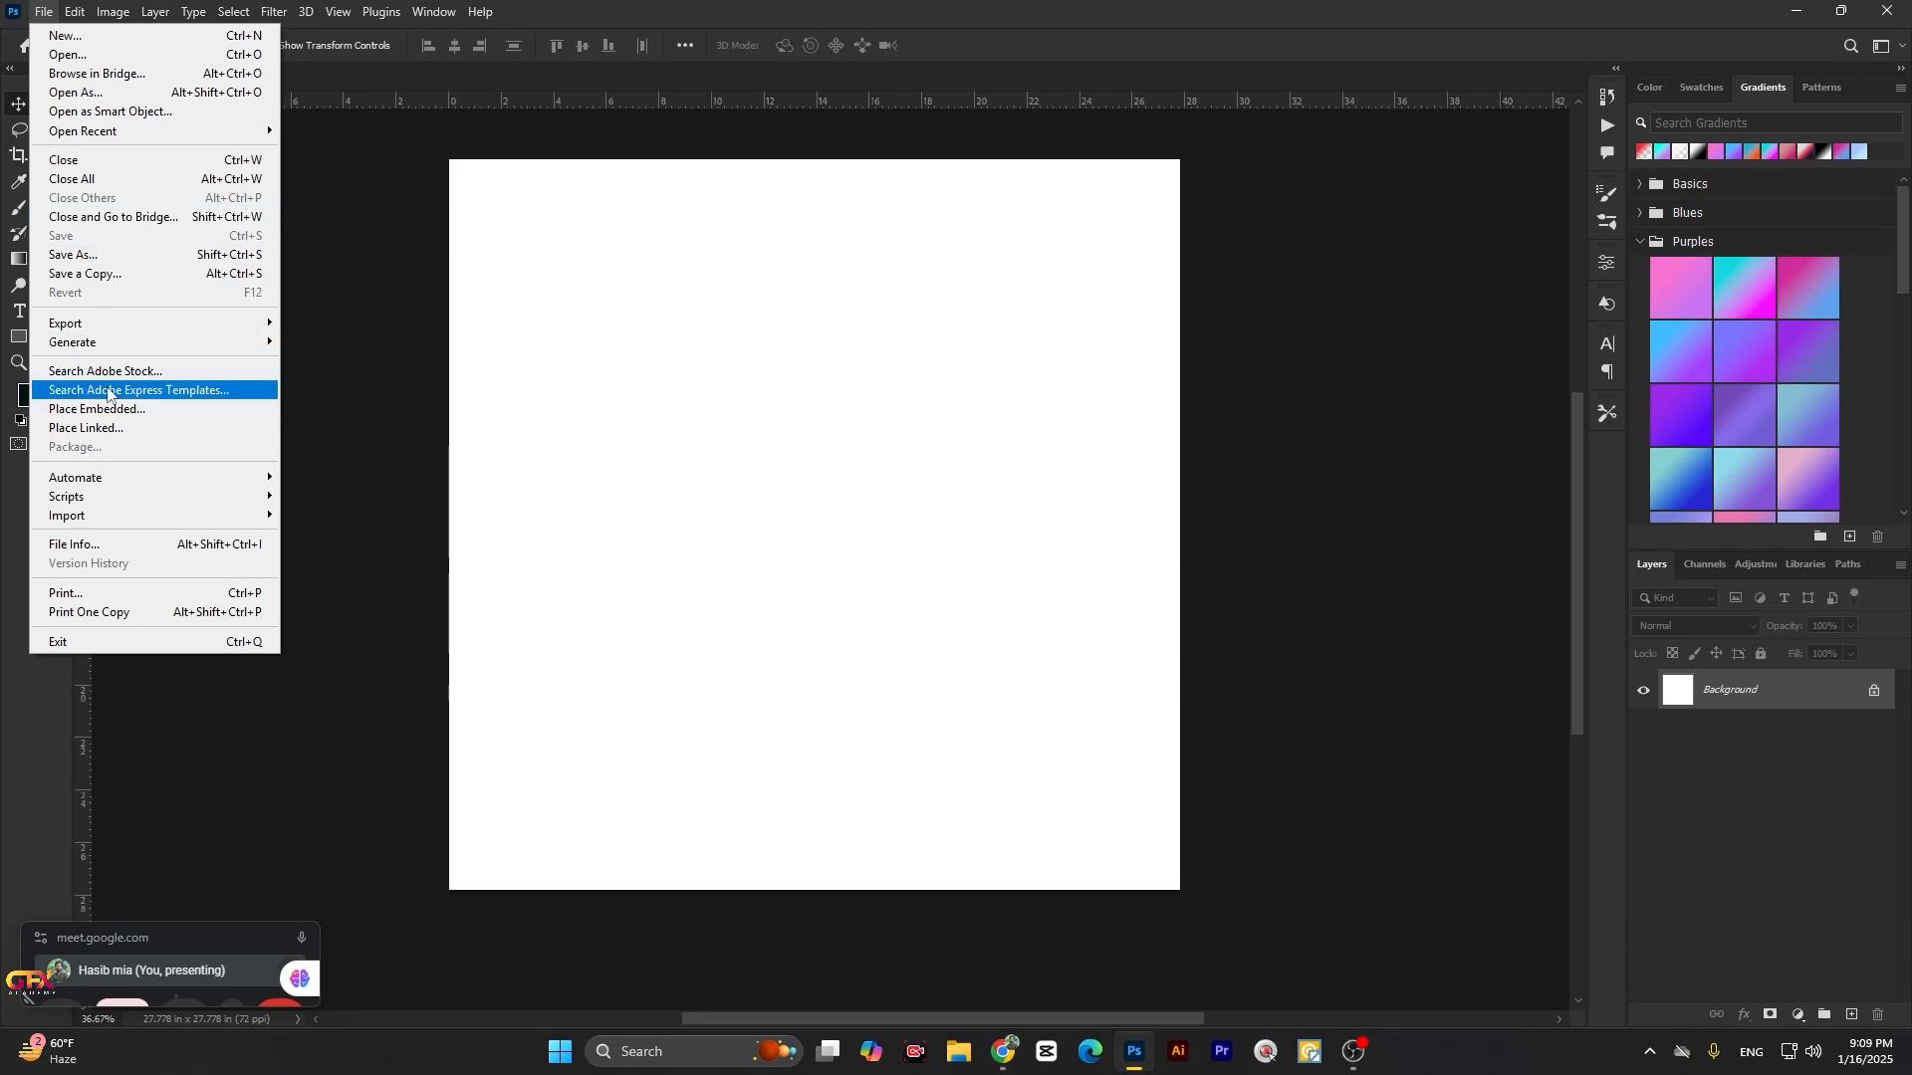
{"action": "left_click", "coordinate": [109, 410]}
{"action": "left_click", "coordinate": [217, 189]}
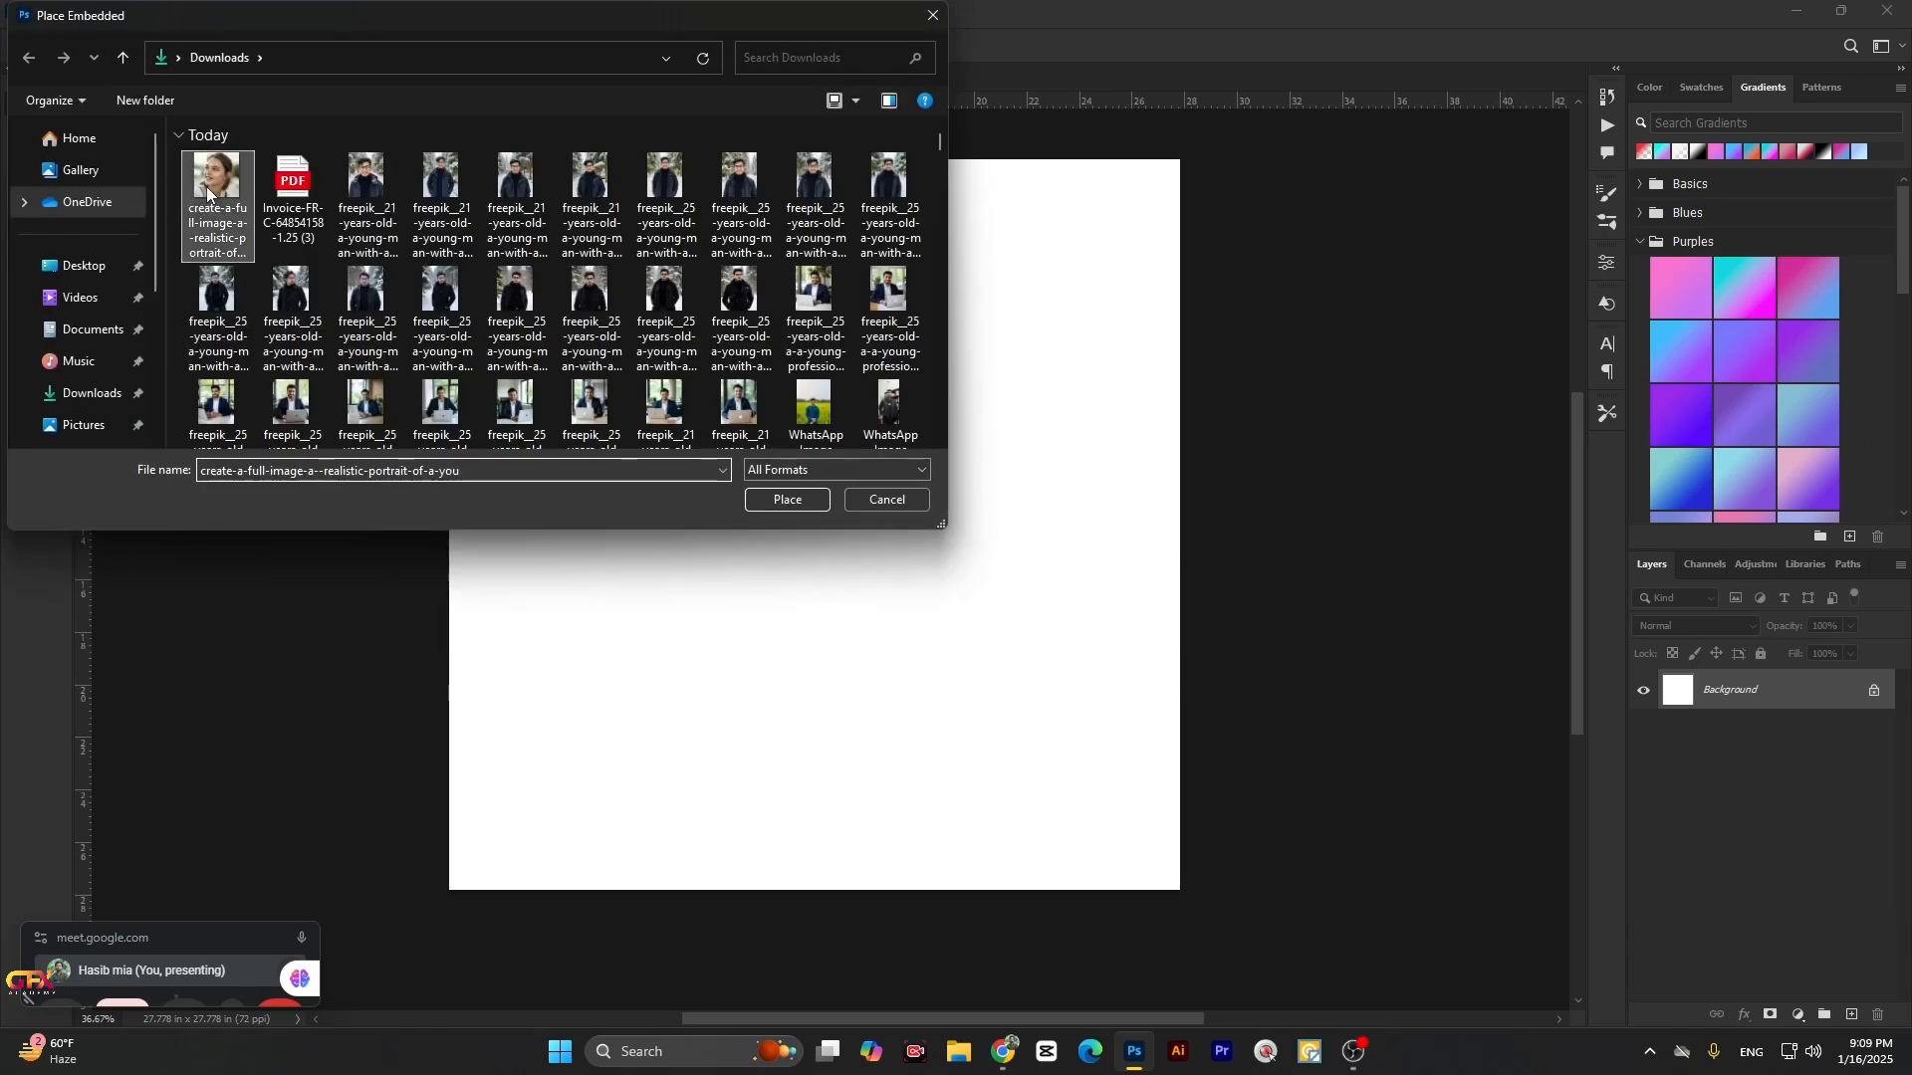
{"action": "left_click", "coordinate": [781, 501]}
{"action": "left_click", "coordinate": [986, 47]}
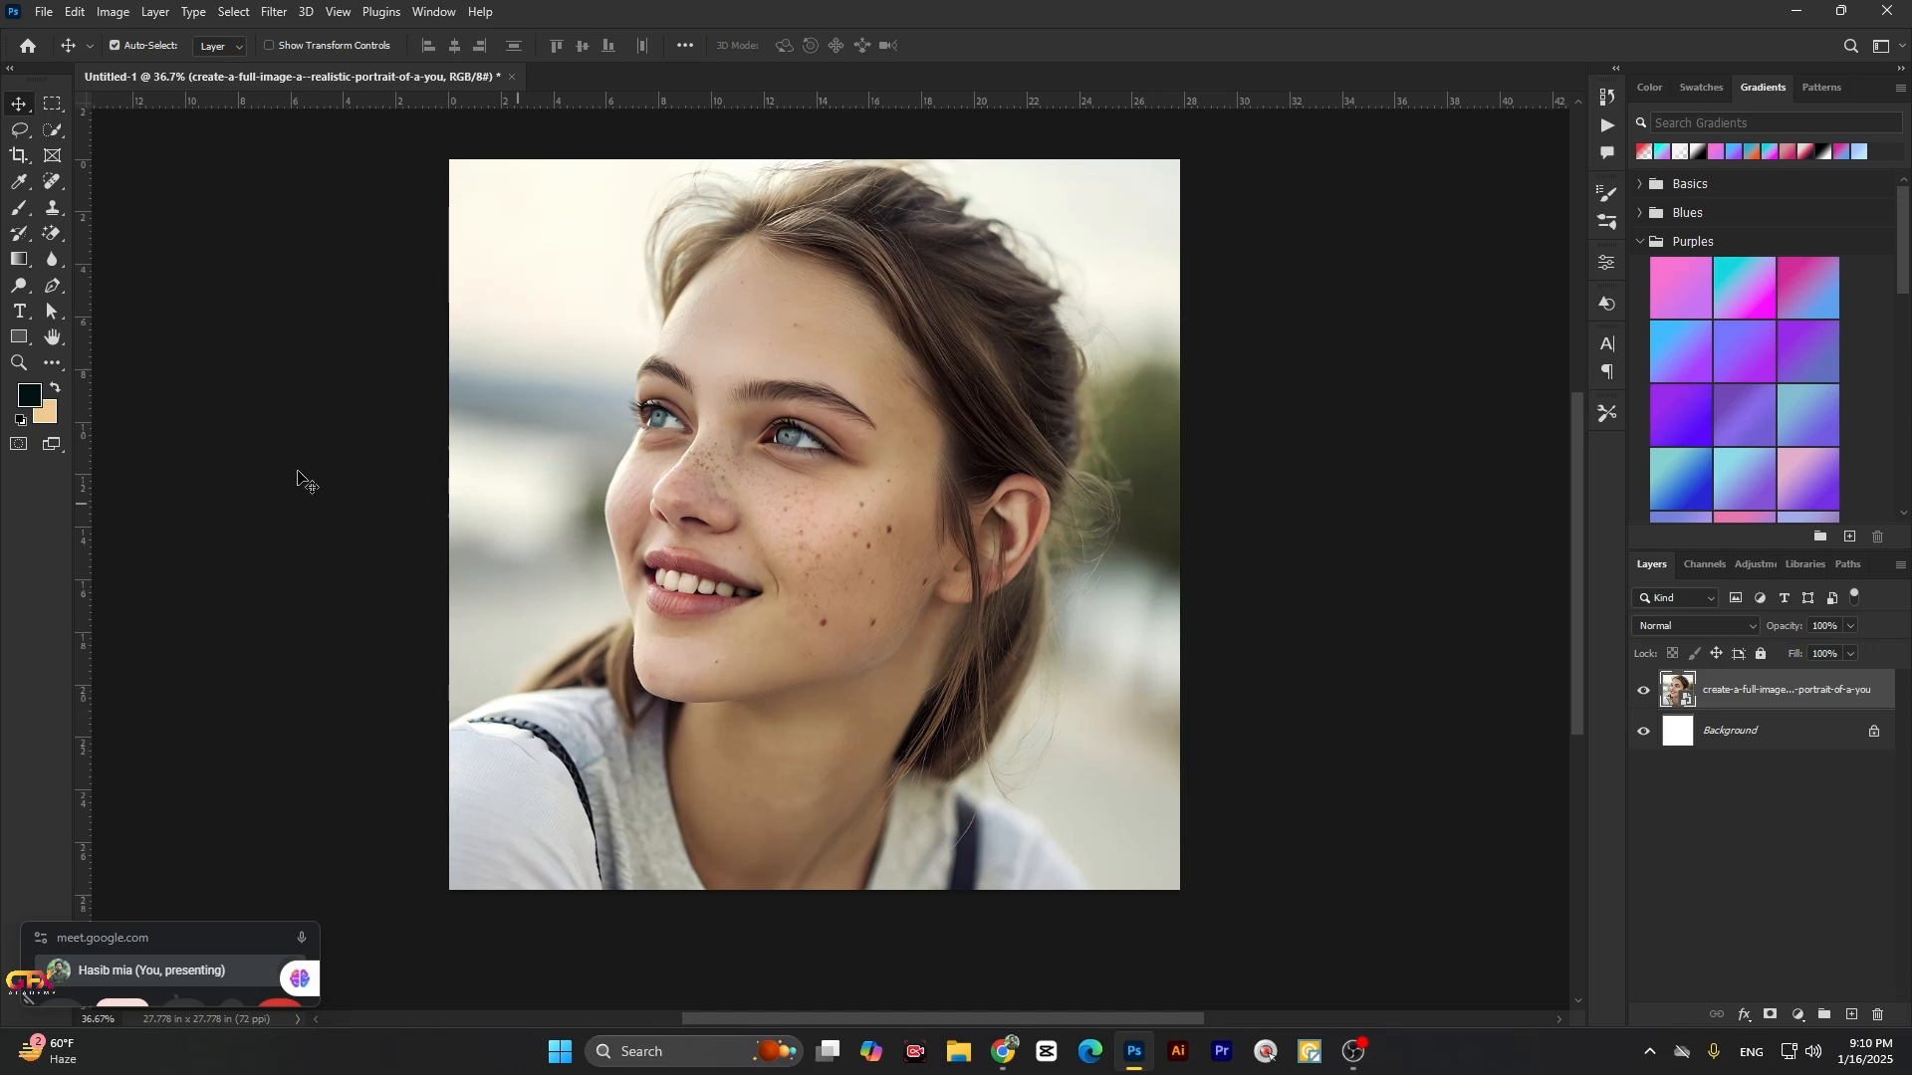
Step: Rasterize the placed portrait layer and rename it Girl
{"action": "left_click", "coordinate": [52, 182]}
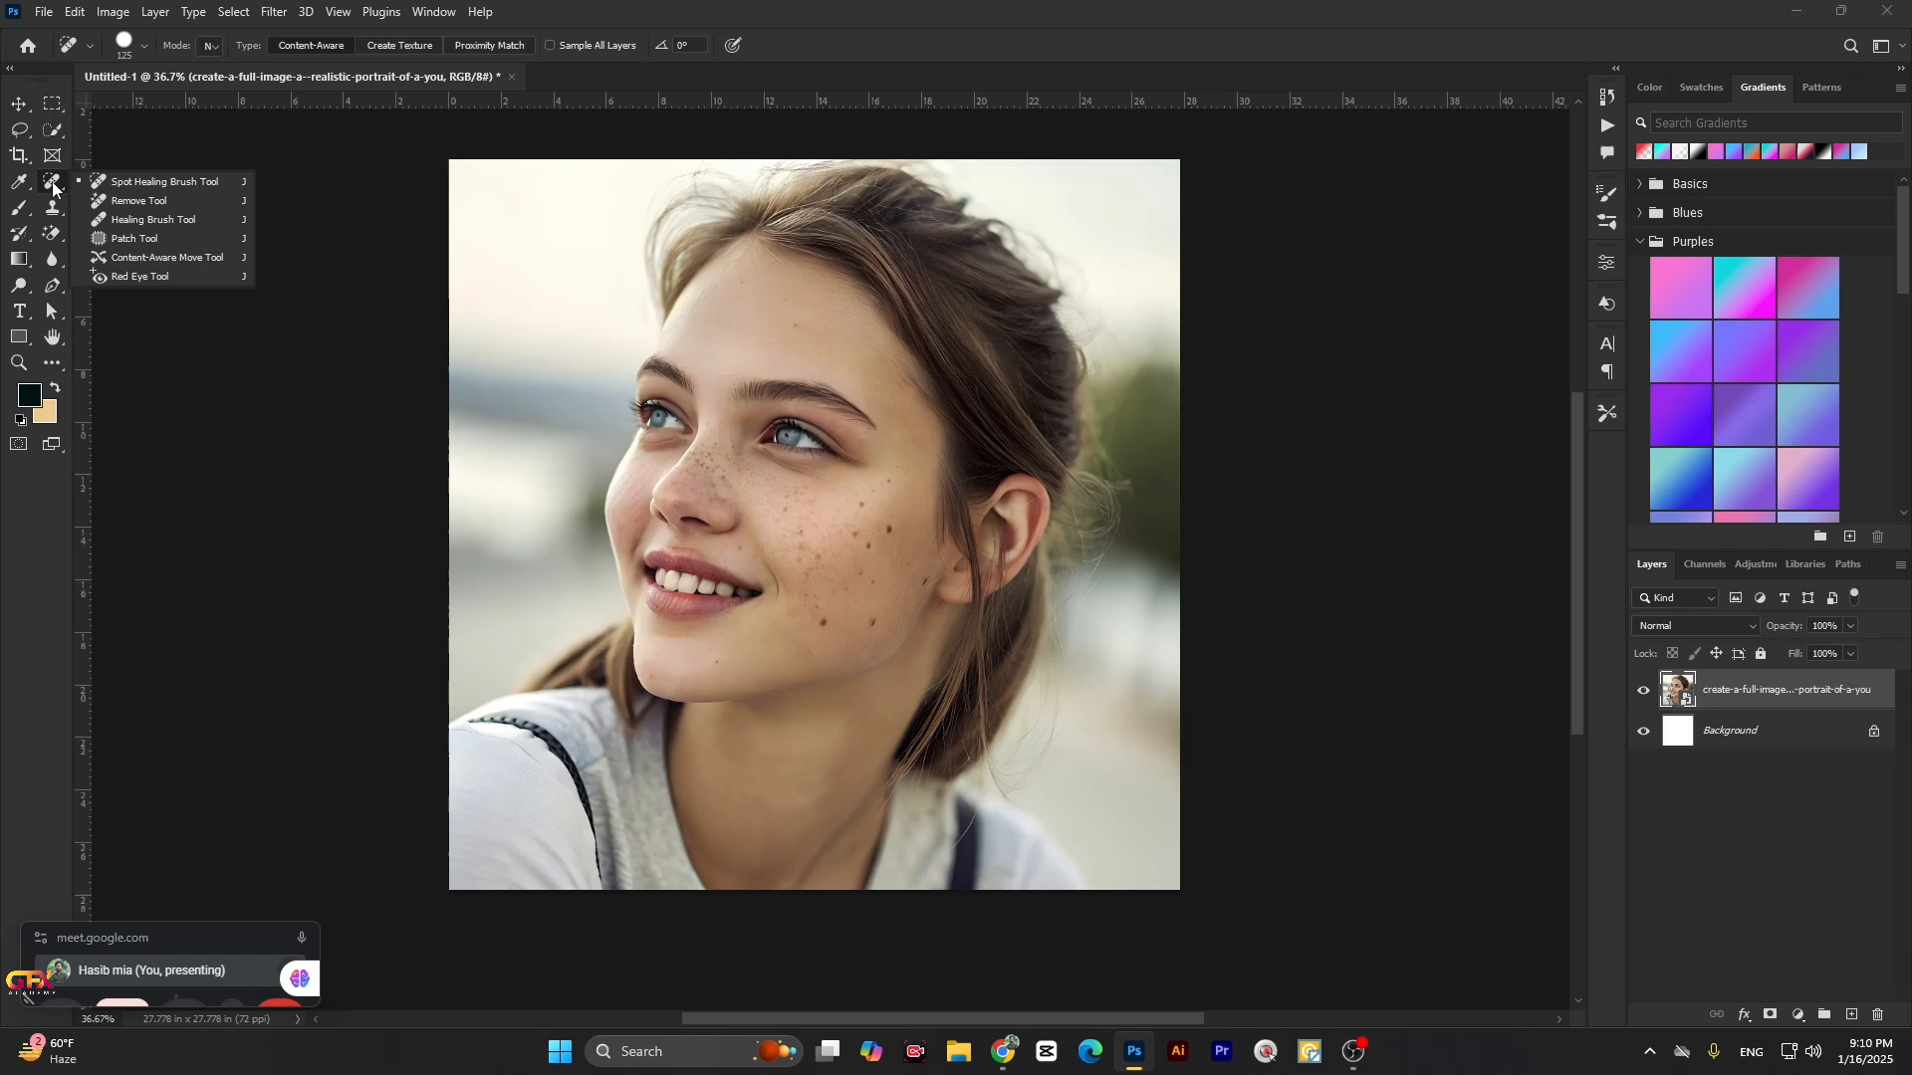
{"action": "left_click", "coordinate": [122, 183]}
{"action": "right_click", "coordinate": [1759, 709]}
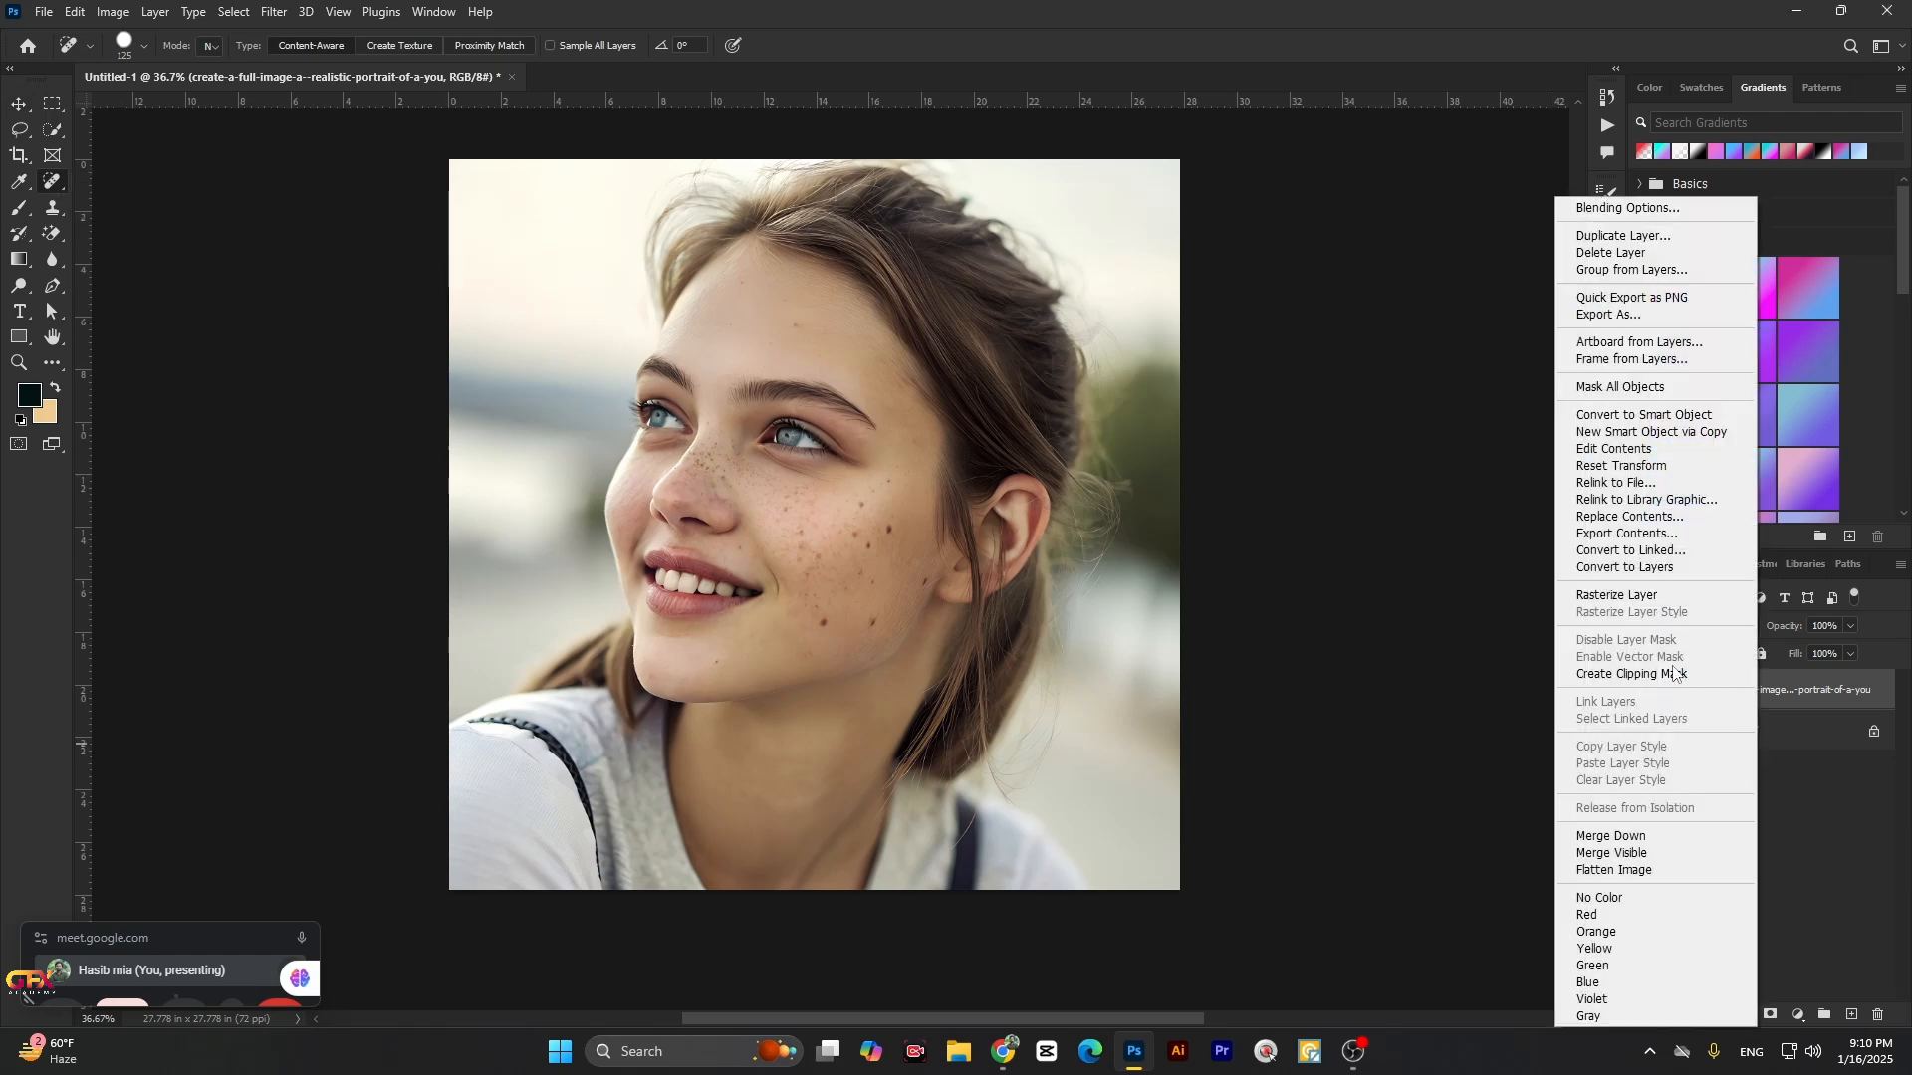
{"action": "left_click", "coordinate": [1623, 596]}
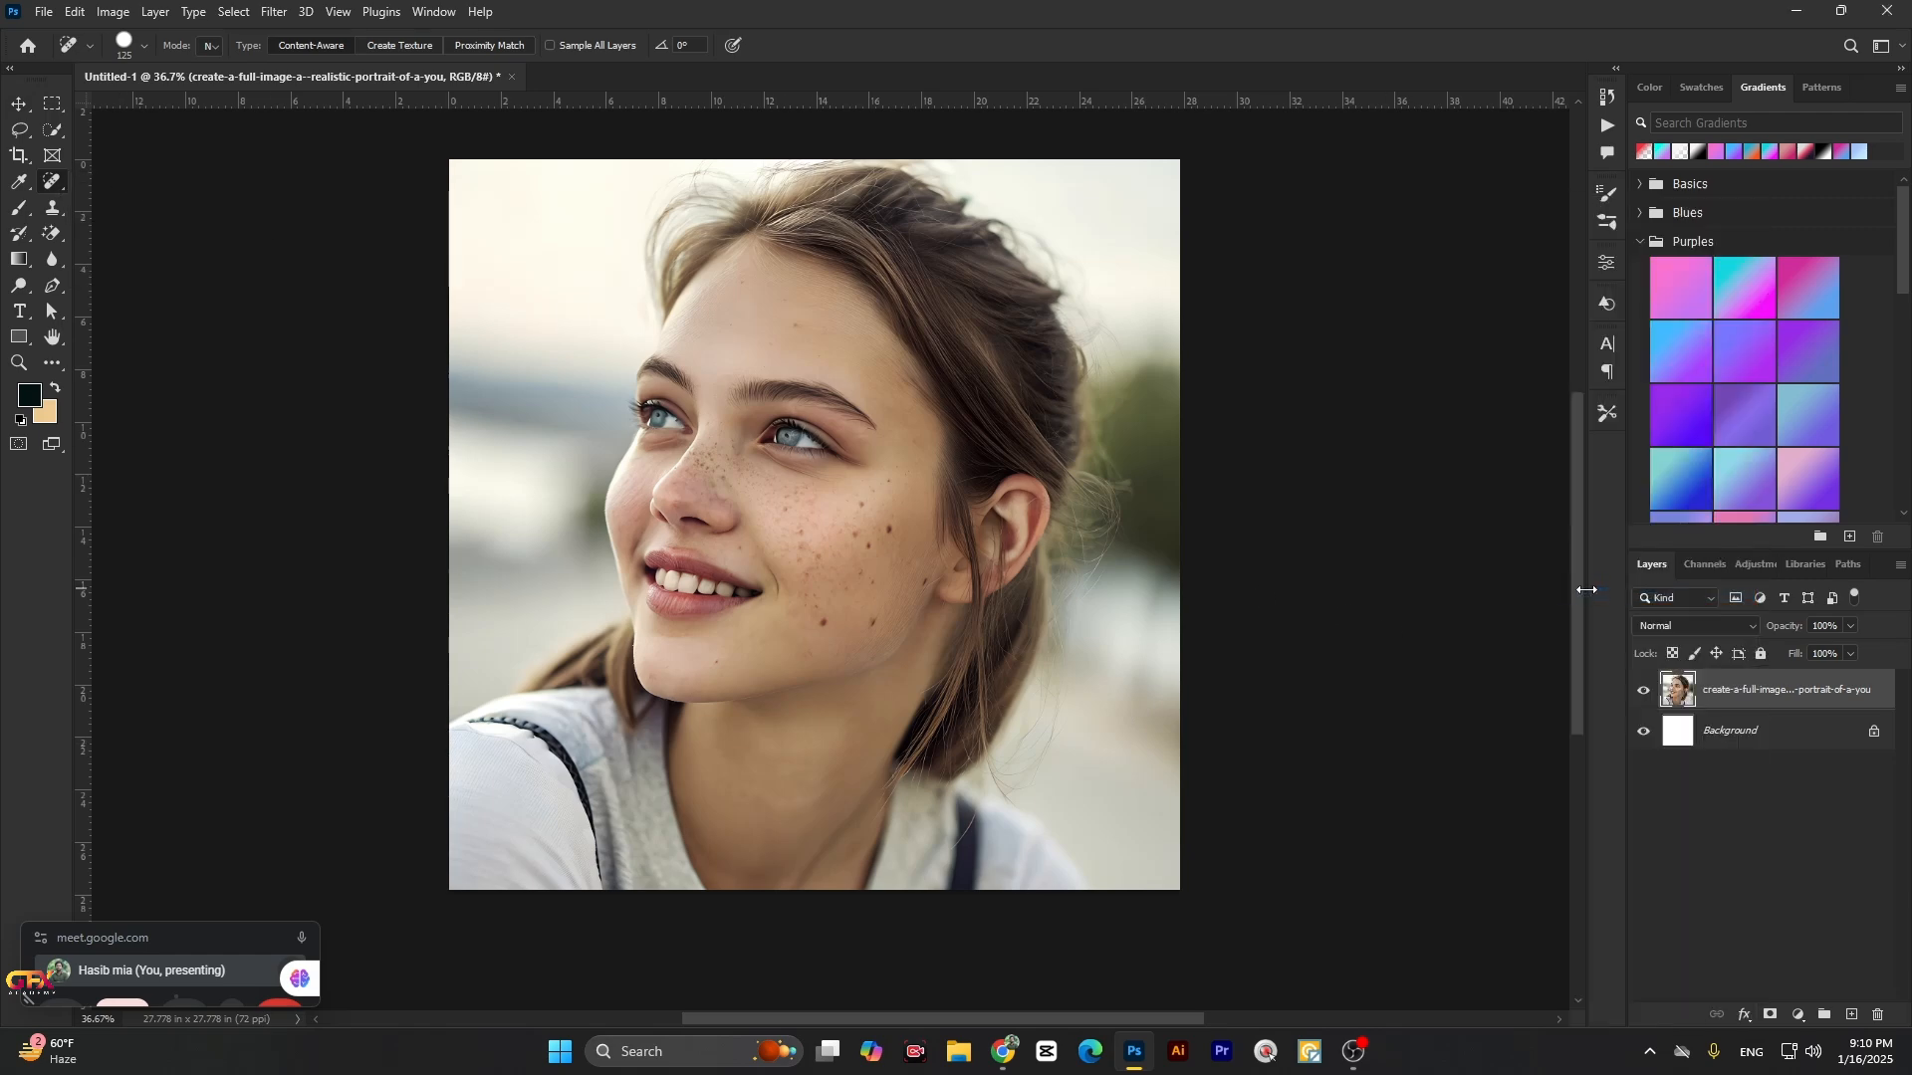
{"action": "double_click", "coordinate": [1730, 689]}
{"action": "type", "text": "Girl"}
{"action": "key", "text": "Return"}
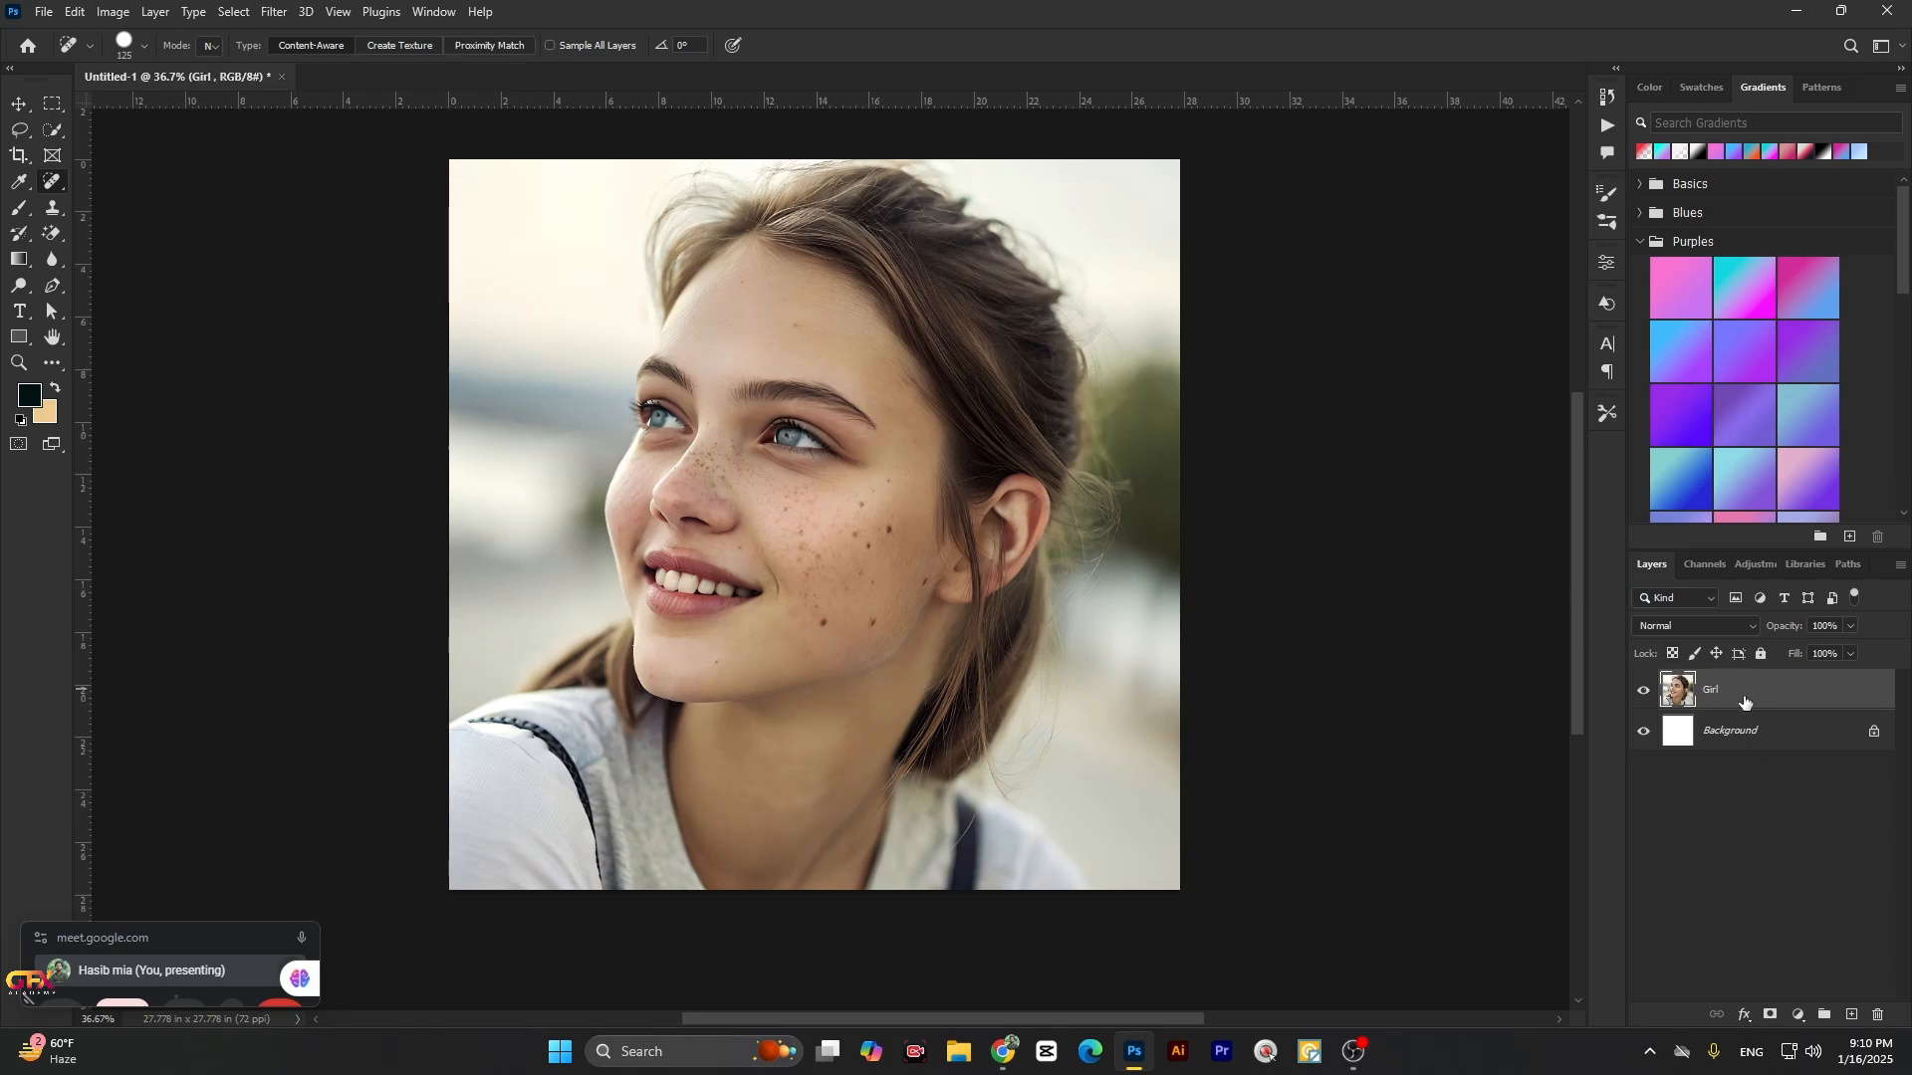
Step: Remove the moles from the outer cheek and beside the eye using the Spot Healing Brush at size 50
{"action": "right_click", "coordinate": [54, 182]}
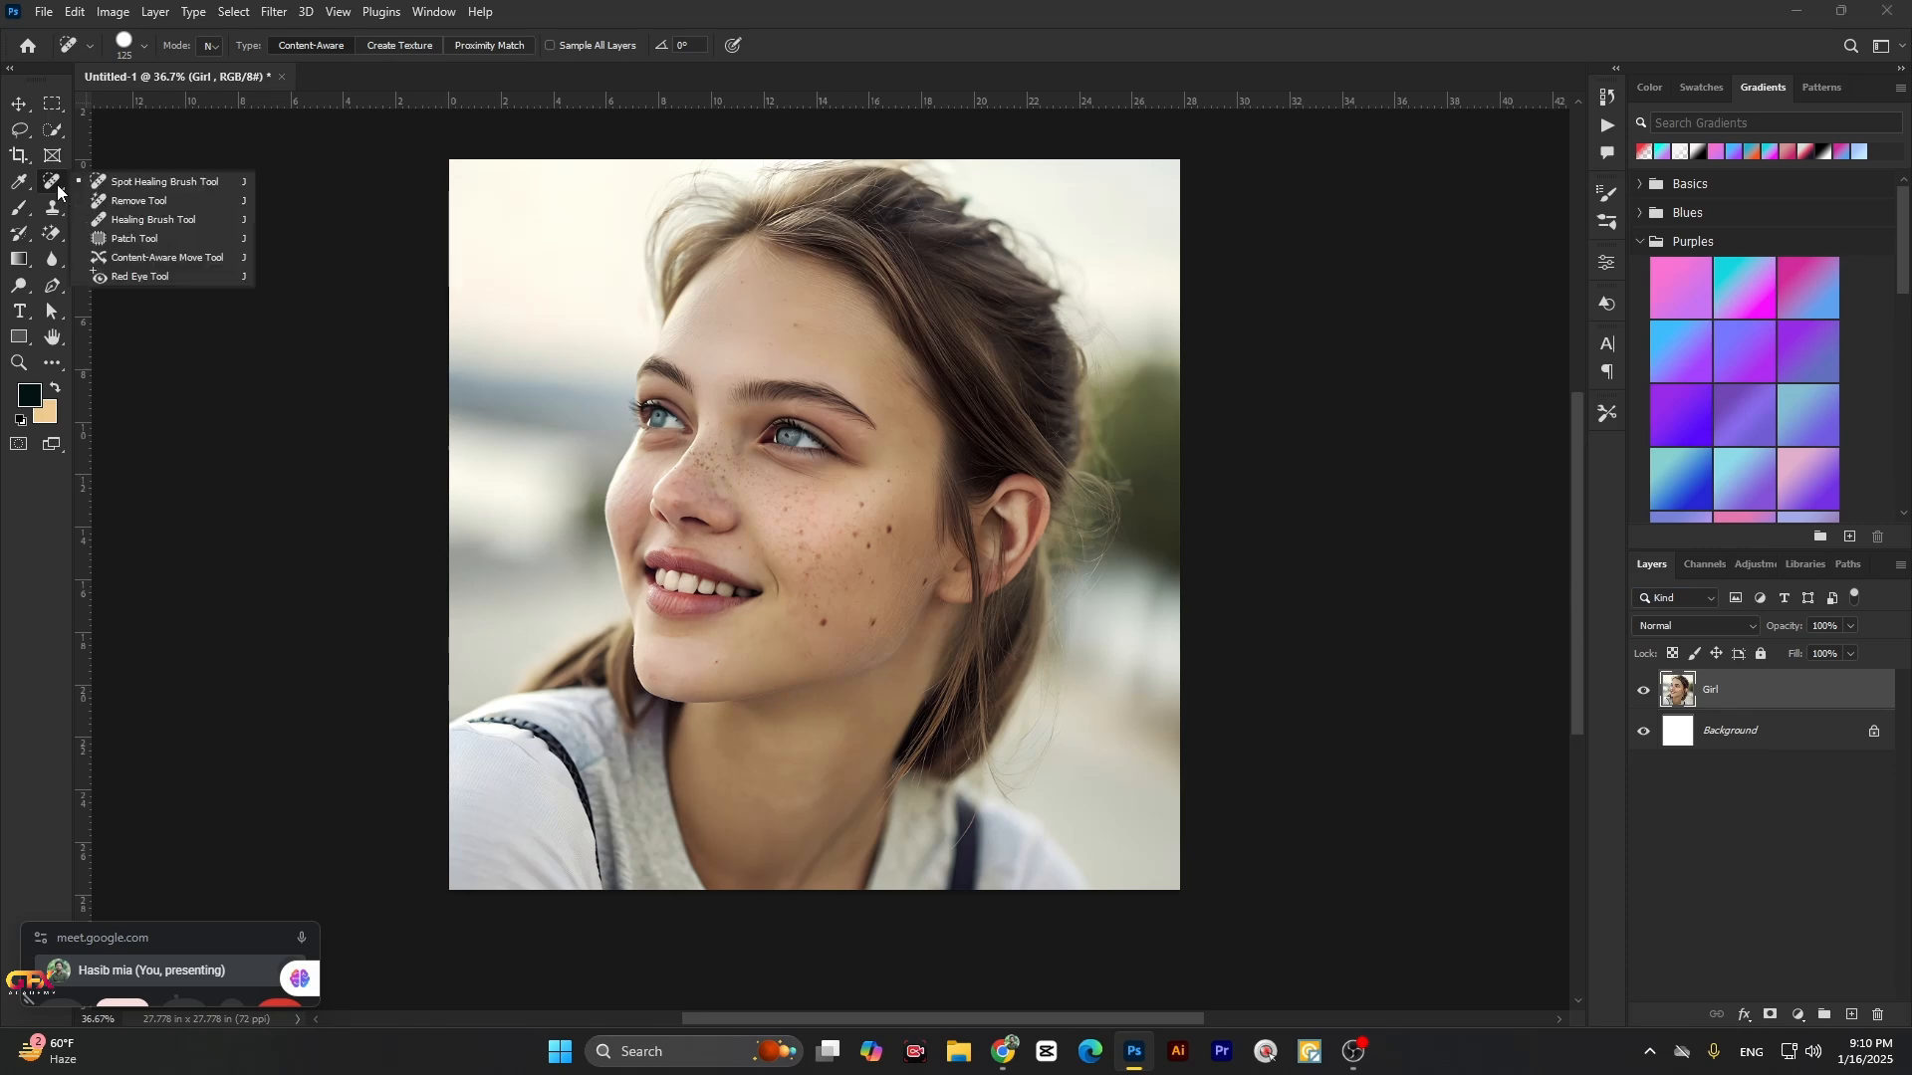
{"action": "left_click", "coordinate": [127, 190]}
{"action": "scroll", "coordinate": [883, 420], "scroll_direction": "up", "scroll_amount": 3}
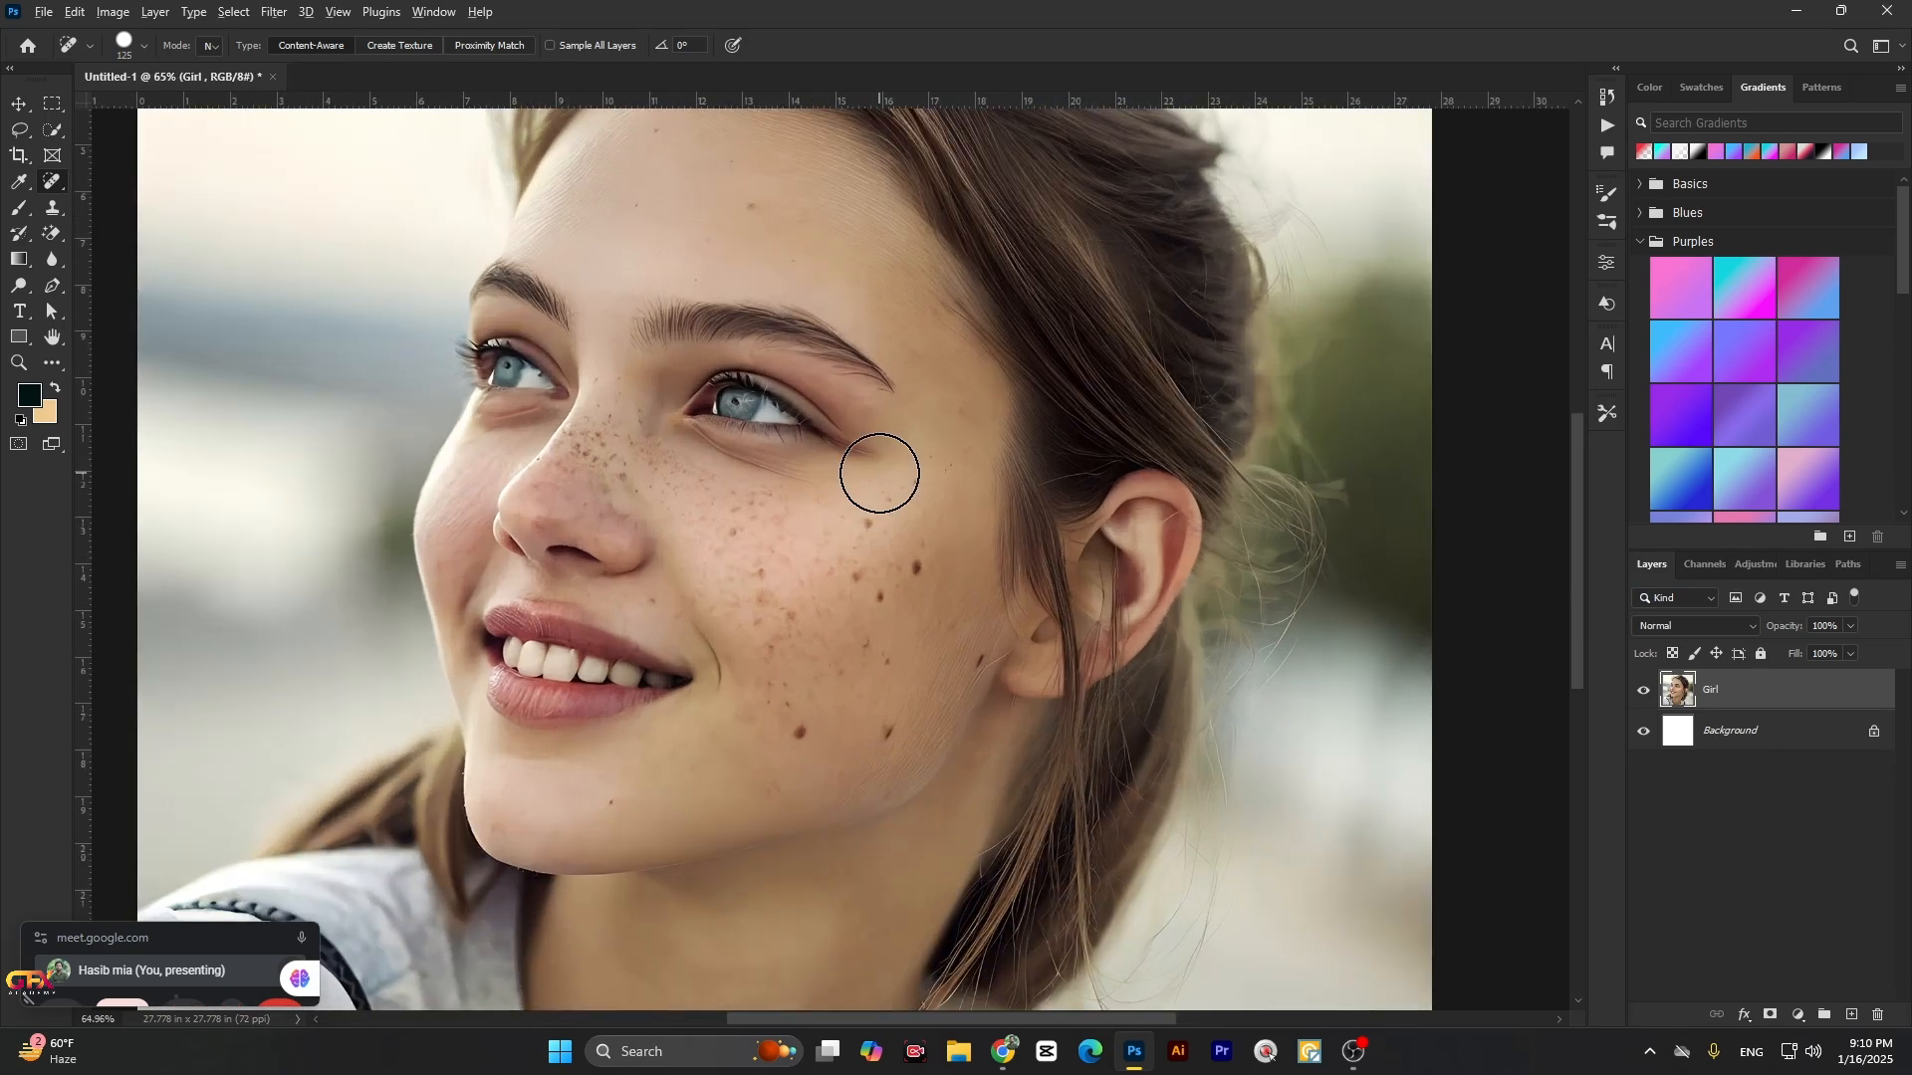
{"action": "left_click", "coordinate": [889, 503], "text": "alt"}
{"action": "left_click", "coordinate": [933, 402]}
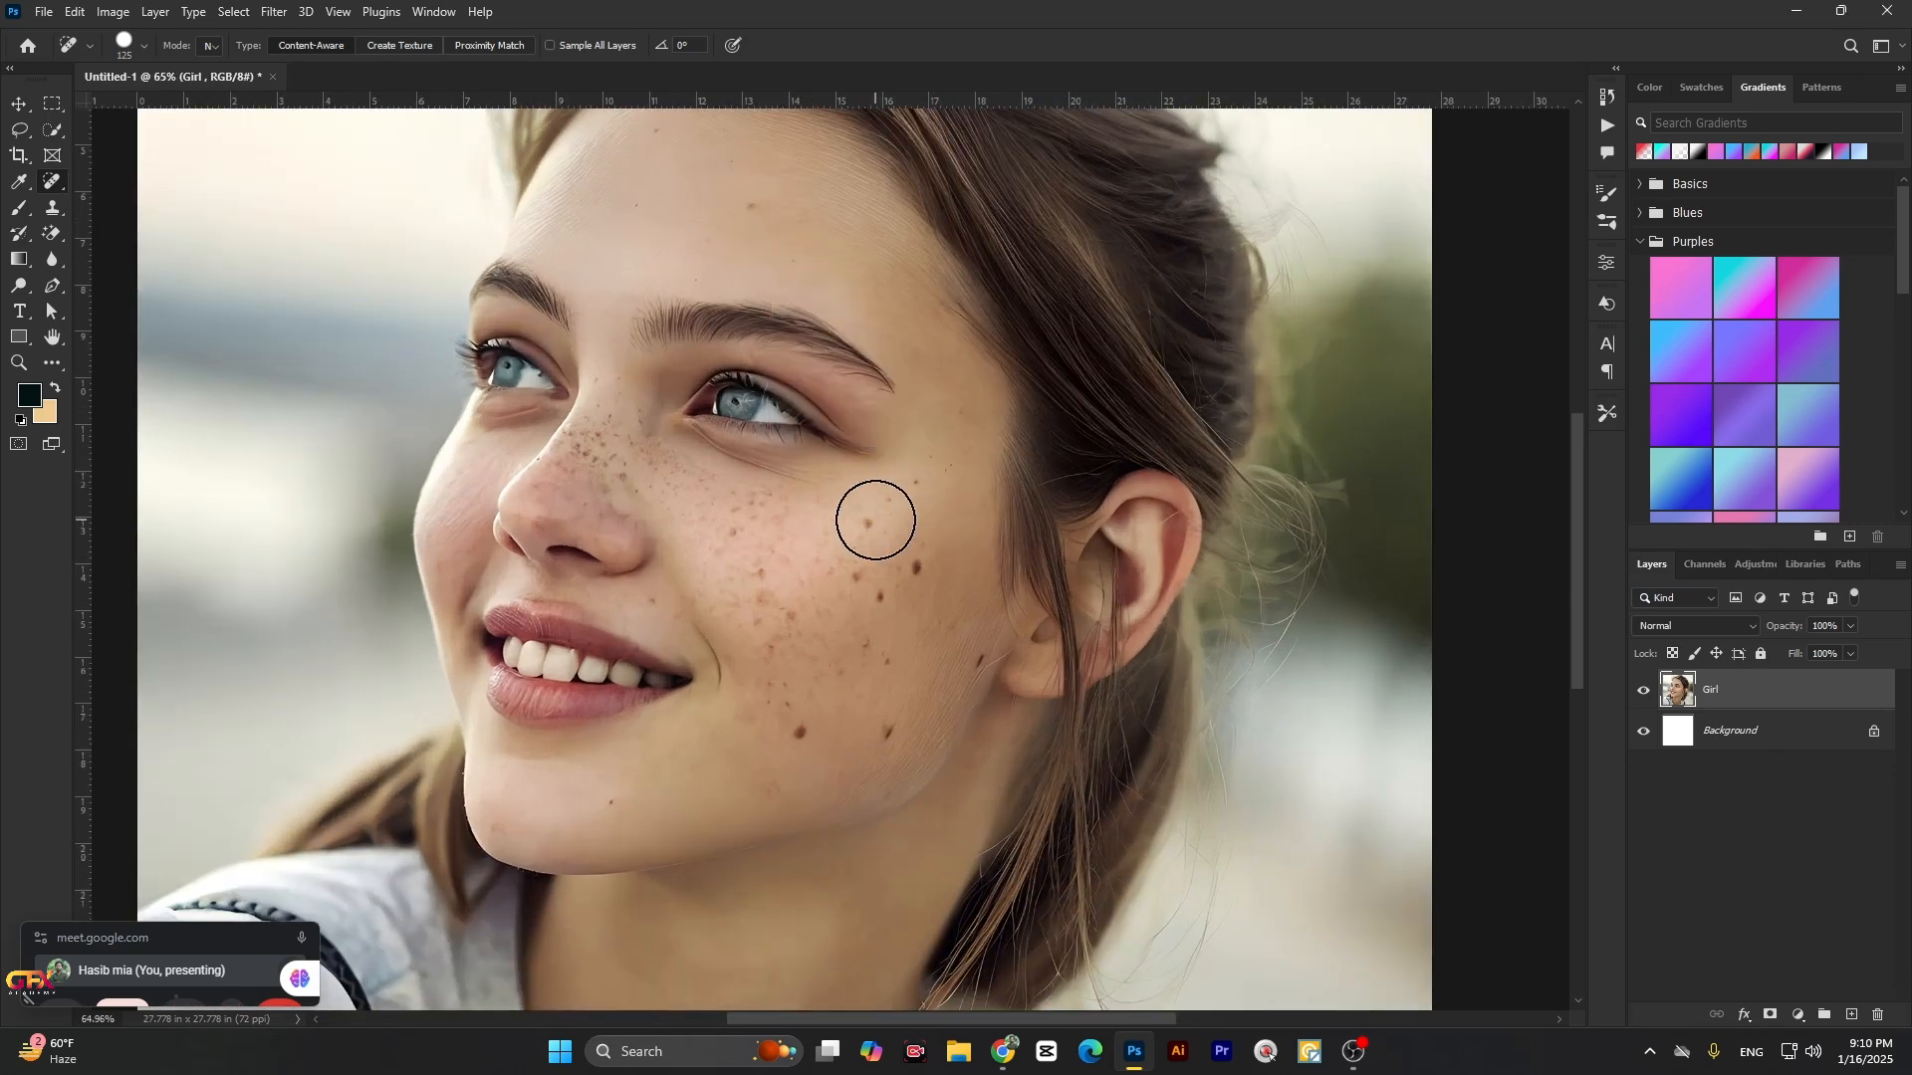
{"action": "key", "text": "bracketleft"}
{"action": "key", "text": "bracketleft"}
{"action": "key", "text": "bracketleft"}
{"action": "key", "text": "bracketleft"}
{"action": "key", "text": "bracketleft"}
{"action": "key", "text": "bracketleft"}
{"action": "left_click", "coordinate": [867, 524]}
{"action": "left_click", "coordinate": [917, 568]}
{"action": "left_click", "coordinate": [914, 483]}
{"action": "left_click", "coordinate": [877, 595]}
{"action": "left_click", "coordinate": [855, 573]}
{"action": "left_click", "coordinate": [887, 731]}
{"action": "left_click", "coordinate": [885, 665]}
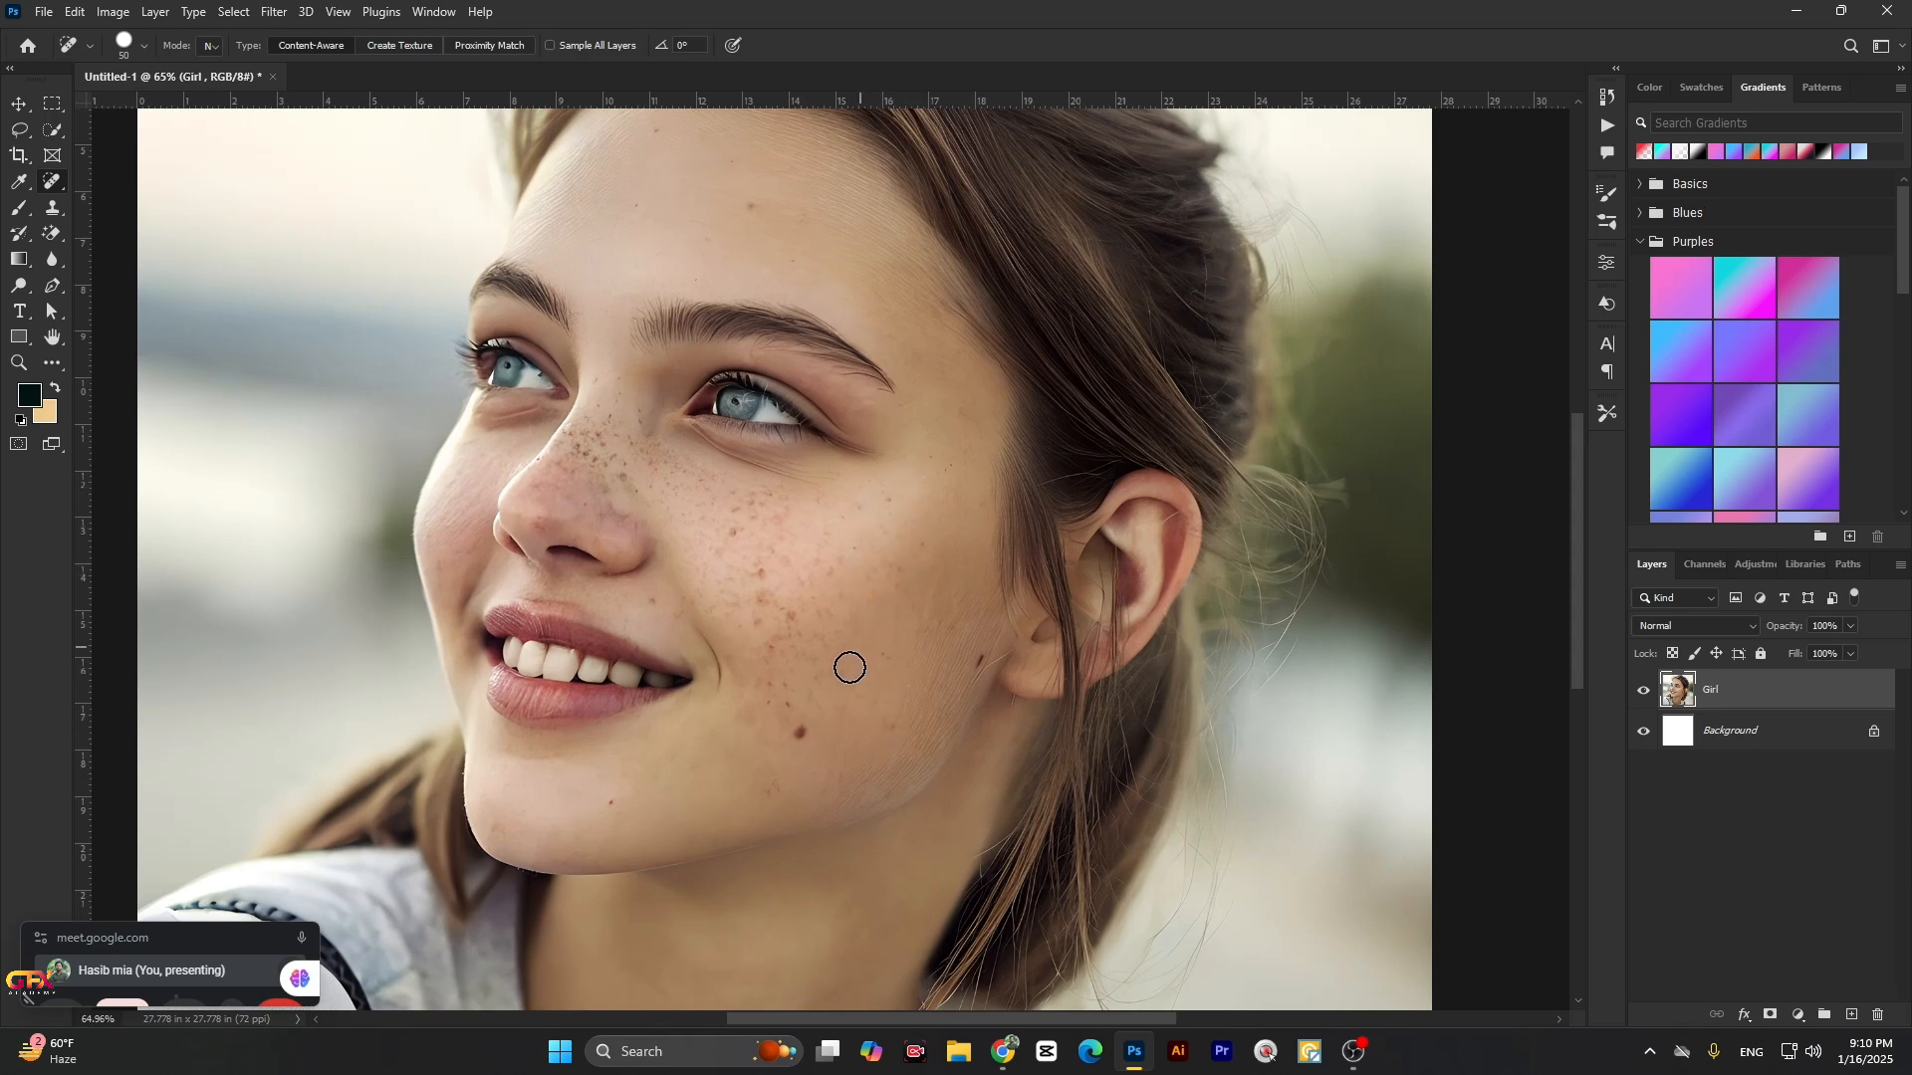
Step: Heal the large mole on the lower cheek and the darker spots on the inner cheek and beside the mouth
{"action": "left_click", "coordinate": [798, 730]}
{"action": "left_click", "coordinate": [795, 624]}
{"action": "left_click", "coordinate": [764, 622]}
{"action": "left_click", "coordinate": [763, 574]}
{"action": "left_click", "coordinate": [727, 535]}
{"action": "left_click", "coordinate": [647, 610]}
{"action": "left_click", "coordinate": [734, 541]}
Step: Heal the spot on the forehead and the dark mark on the cheek in front of the ear
{"action": "left_click", "coordinate": [751, 207]}
{"action": "scroll", "coordinate": [697, 199], "scroll_direction": "up", "scroll_amount": 1}
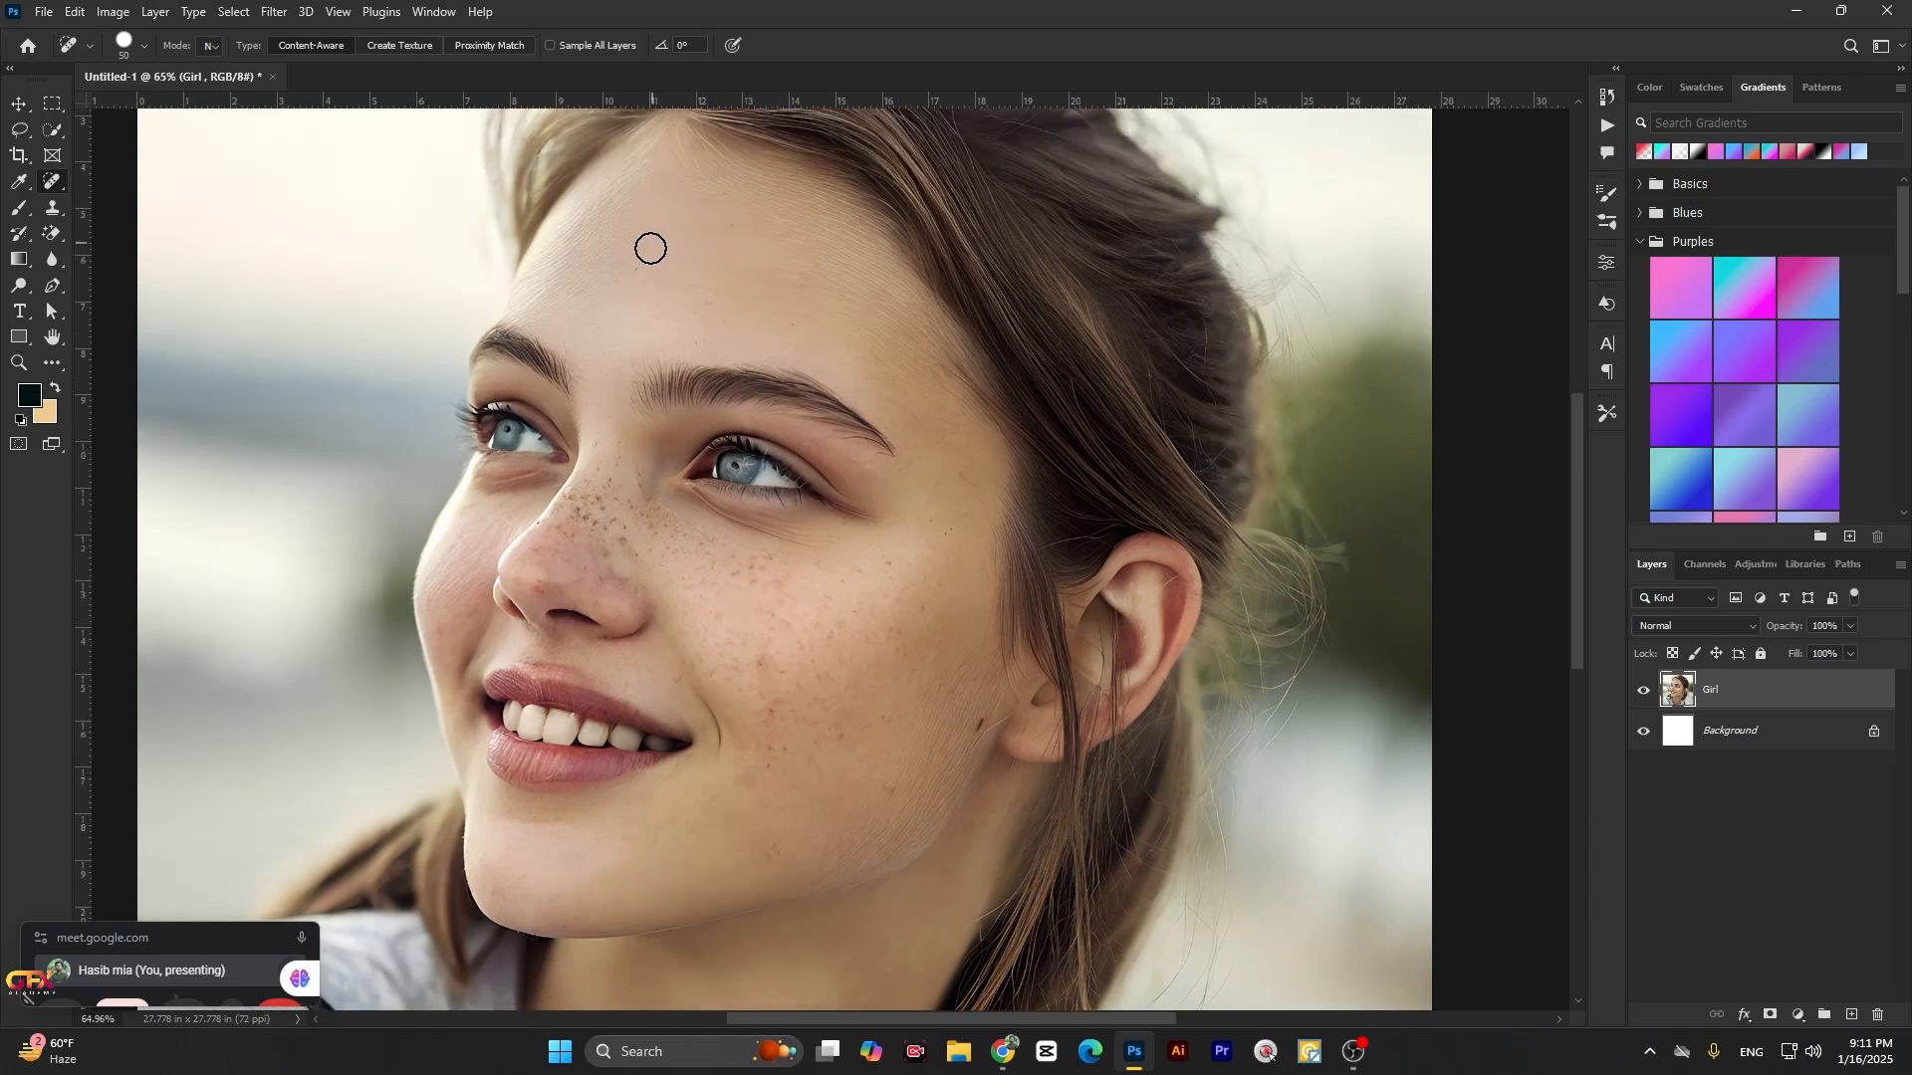
{"action": "left_click", "coordinate": [980, 726]}
{"action": "left_click", "coordinate": [839, 588], "text": "alt"}
{"action": "left_click", "coordinate": [839, 588], "text": "alt"}
{"action": "scroll", "coordinate": [839, 588], "scroll_direction": "up", "scroll_amount": 2}
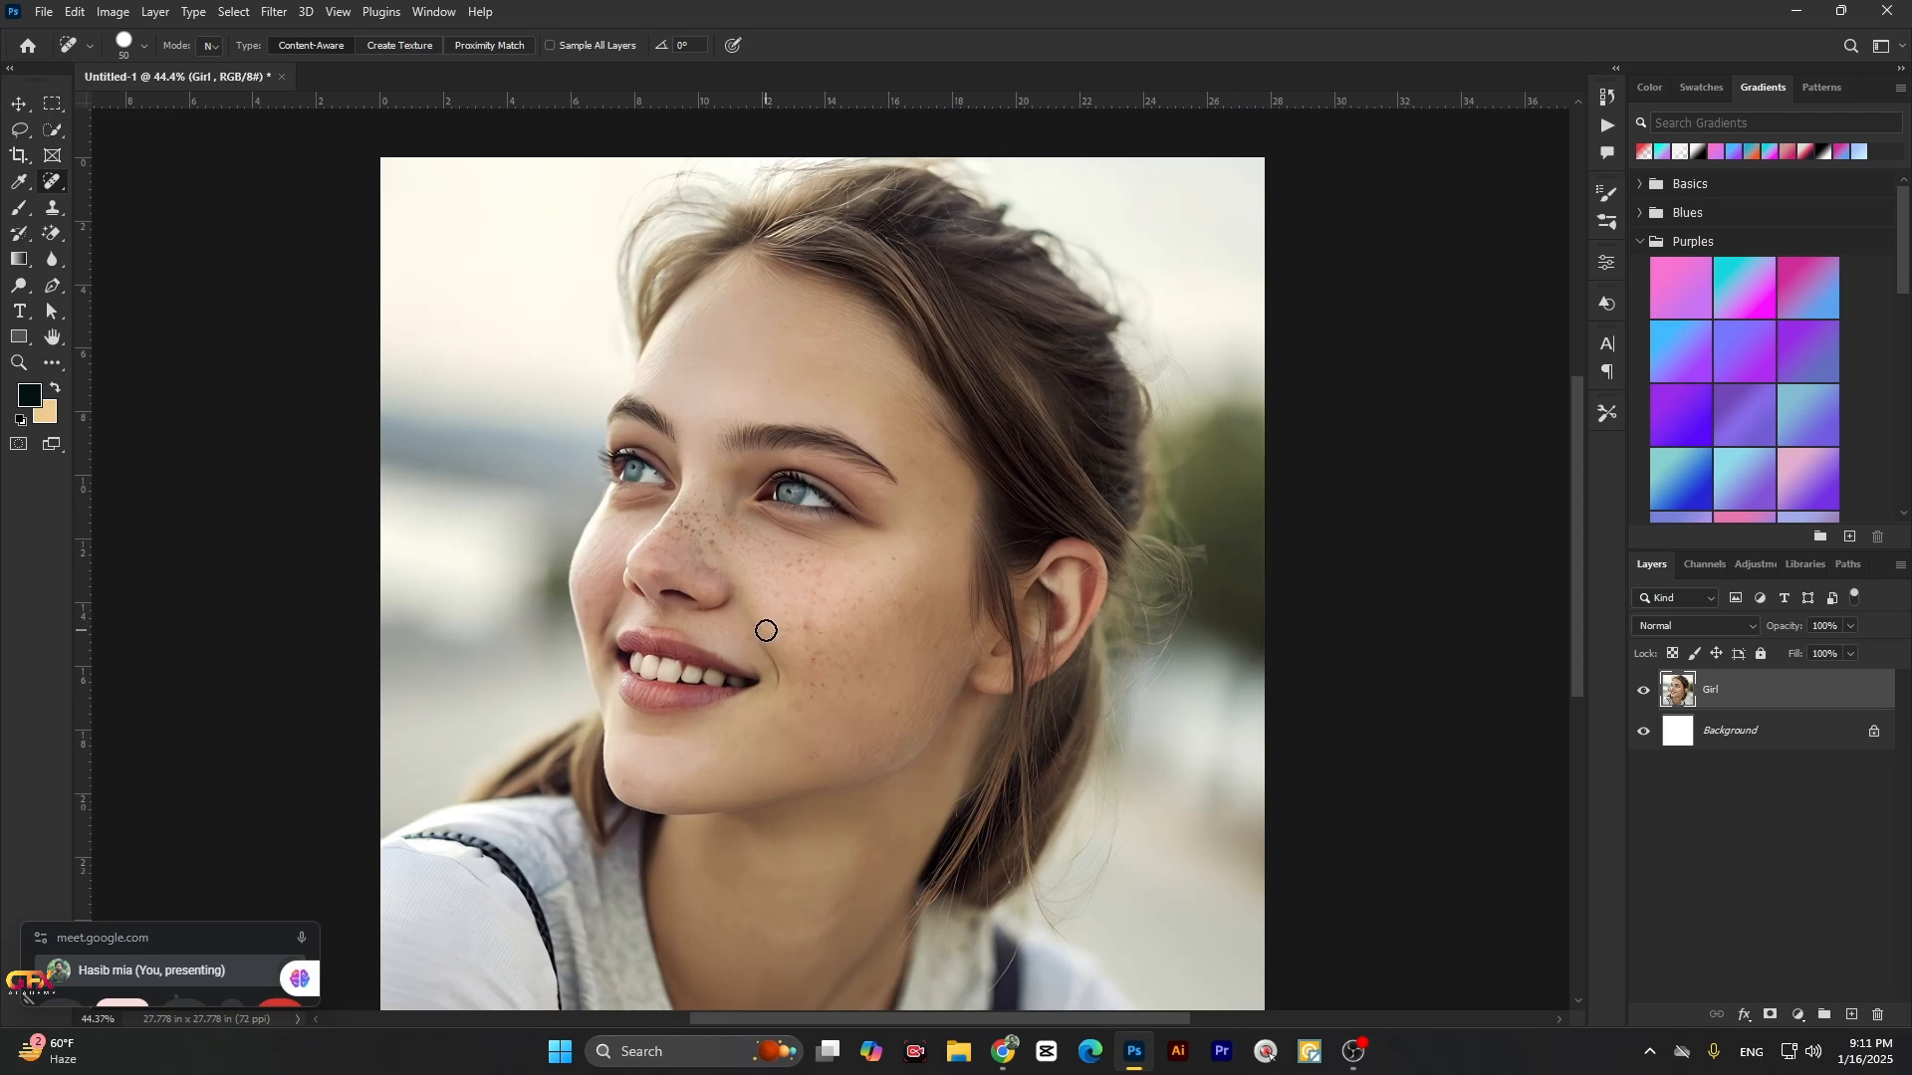
{"action": "scroll", "coordinate": [766, 631], "scroll_direction": "down", "scroll_amount": 1}
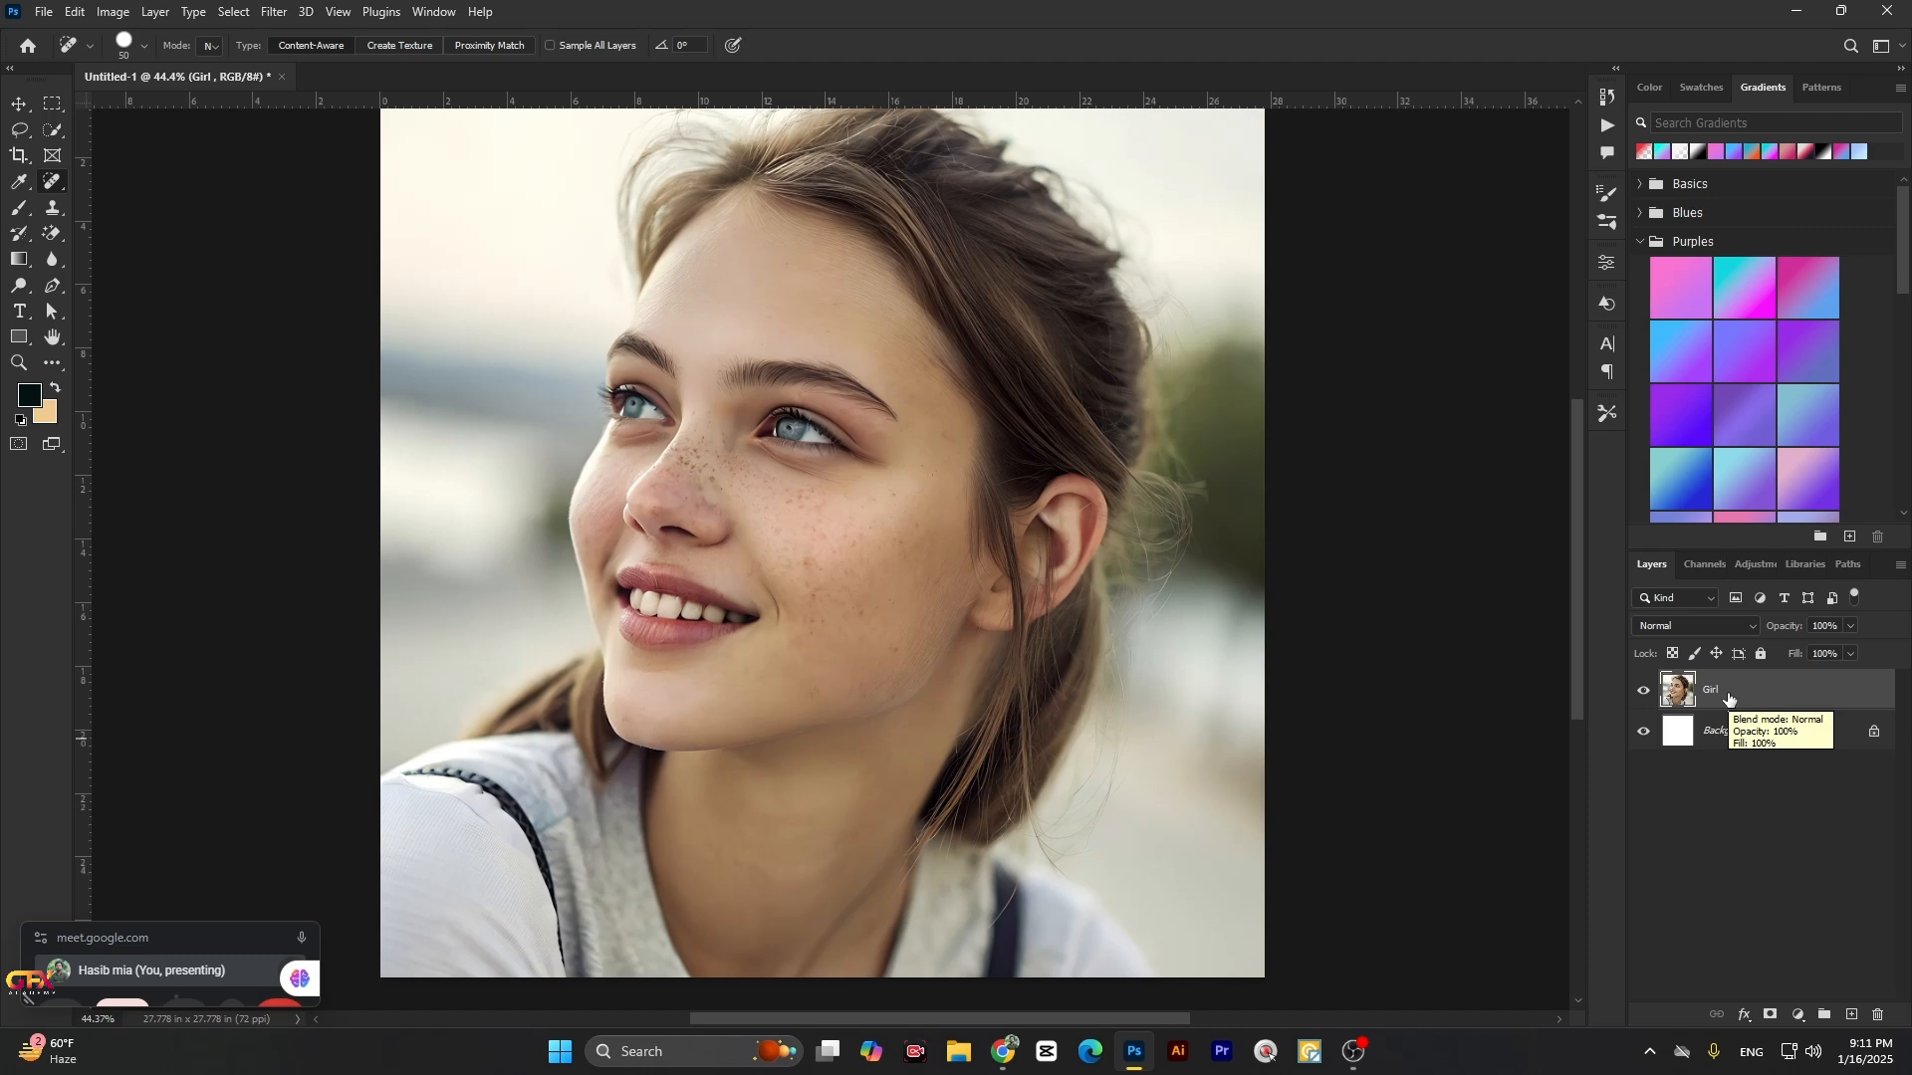
Step: Duplicate the Girl layer and set the copy's blend mode to Vivid Light
{"action": "left_click_drag", "start_coordinate": [1730, 700], "coordinate": [1850, 1013]}
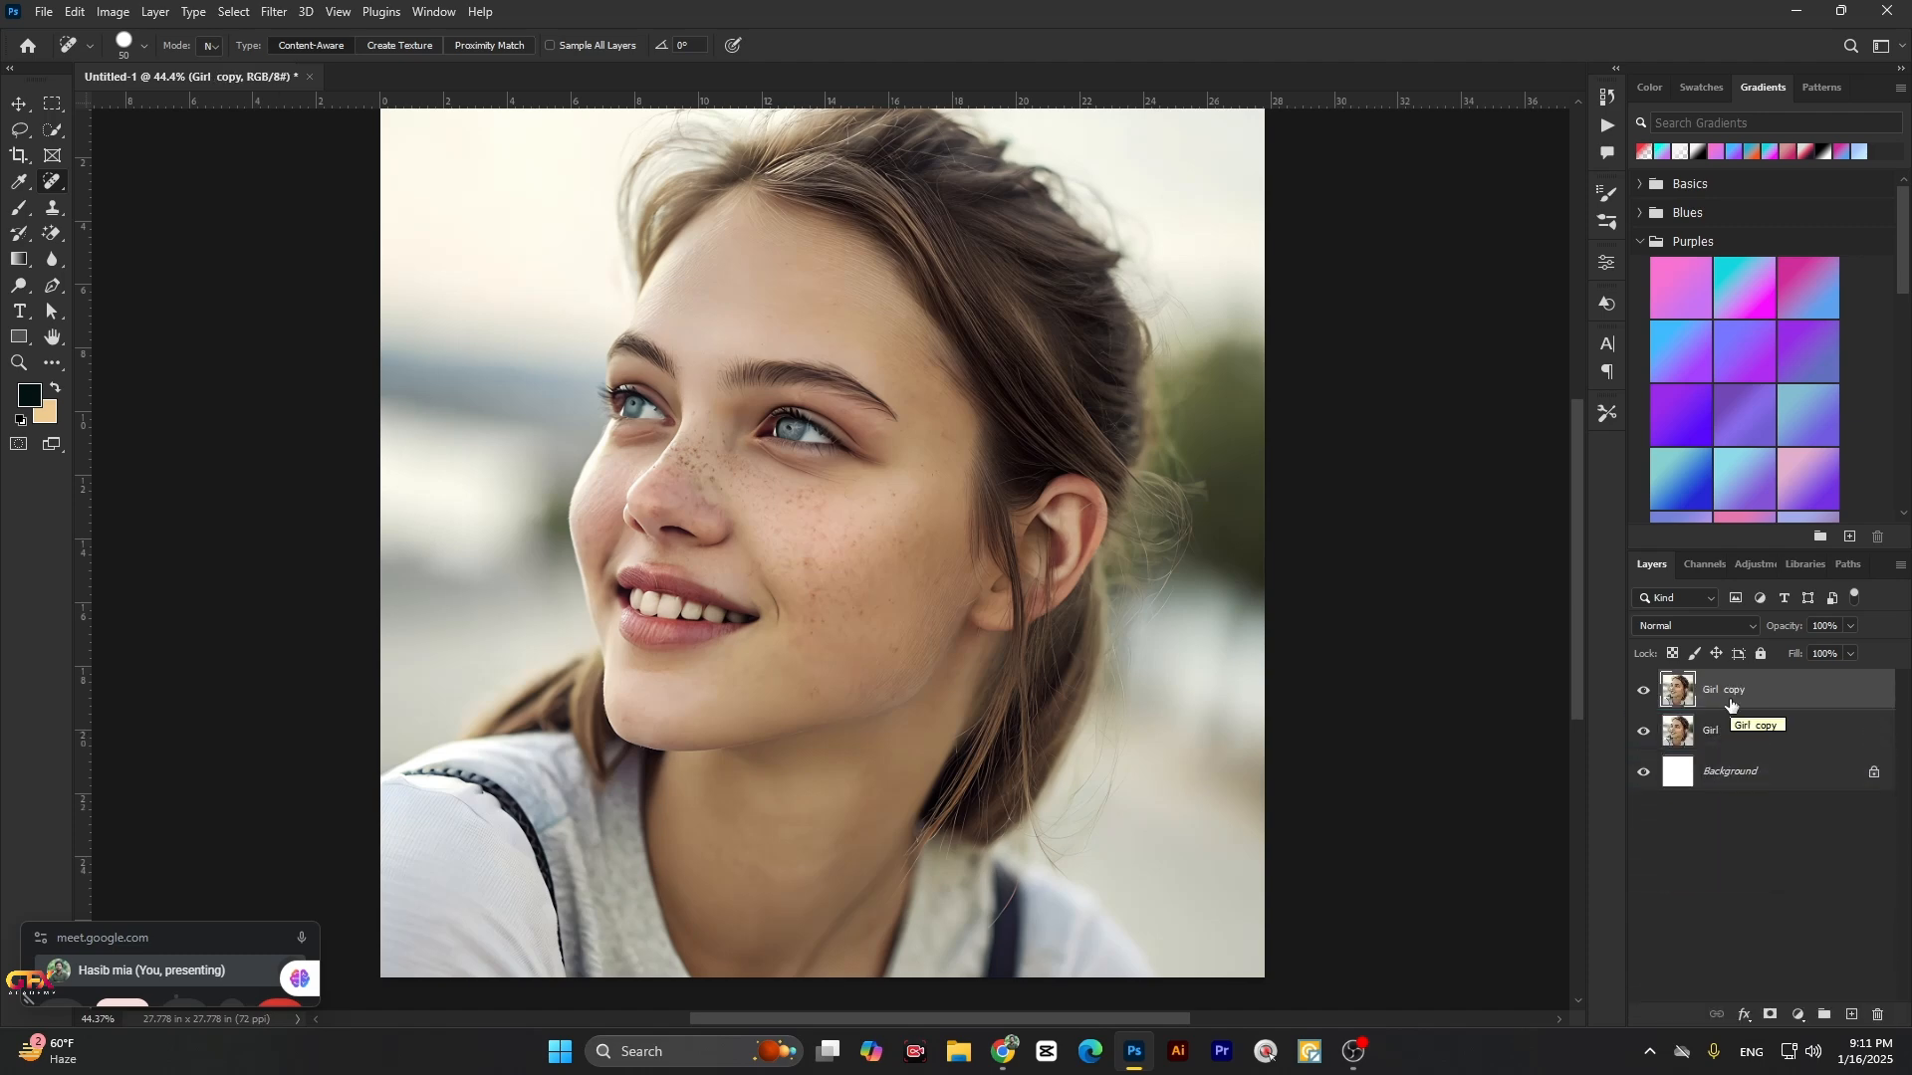
{"action": "left_click", "coordinate": [1683, 625]}
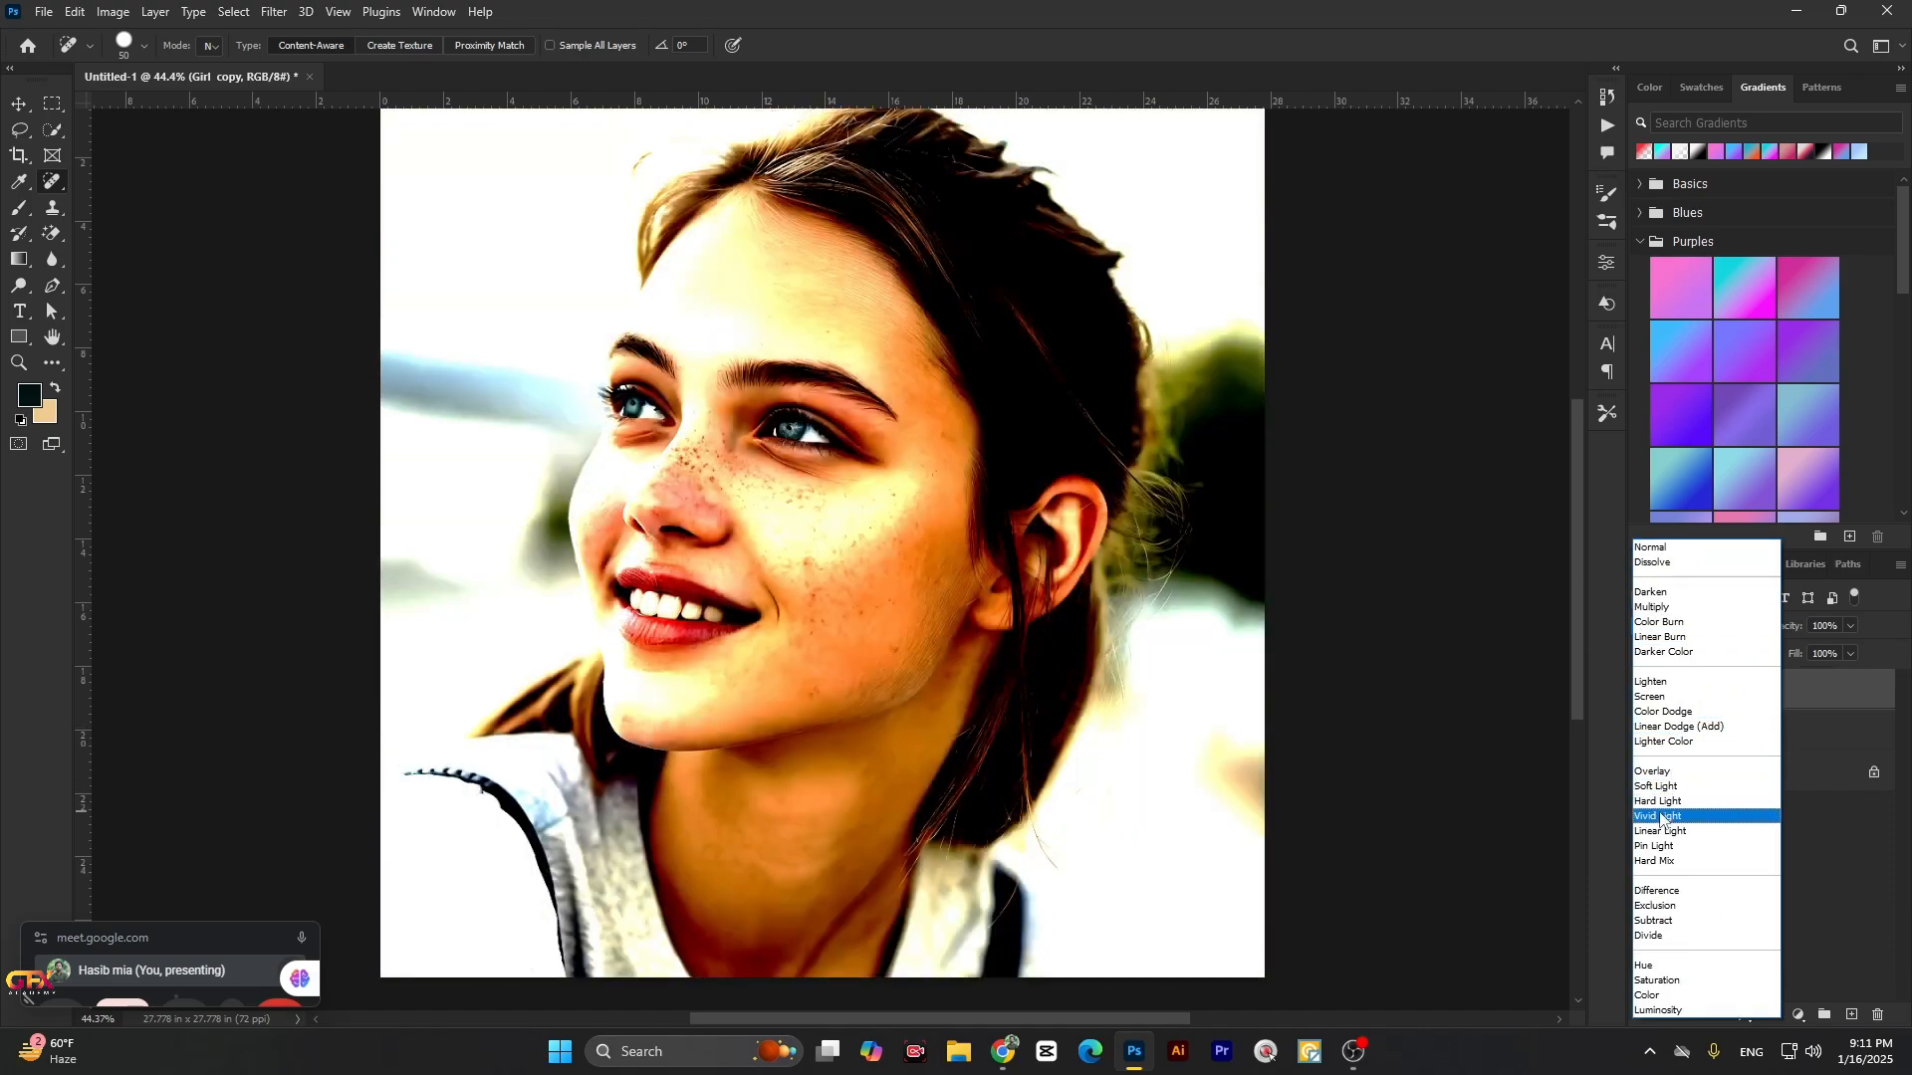
{"action": "left_click", "coordinate": [1661, 816]}
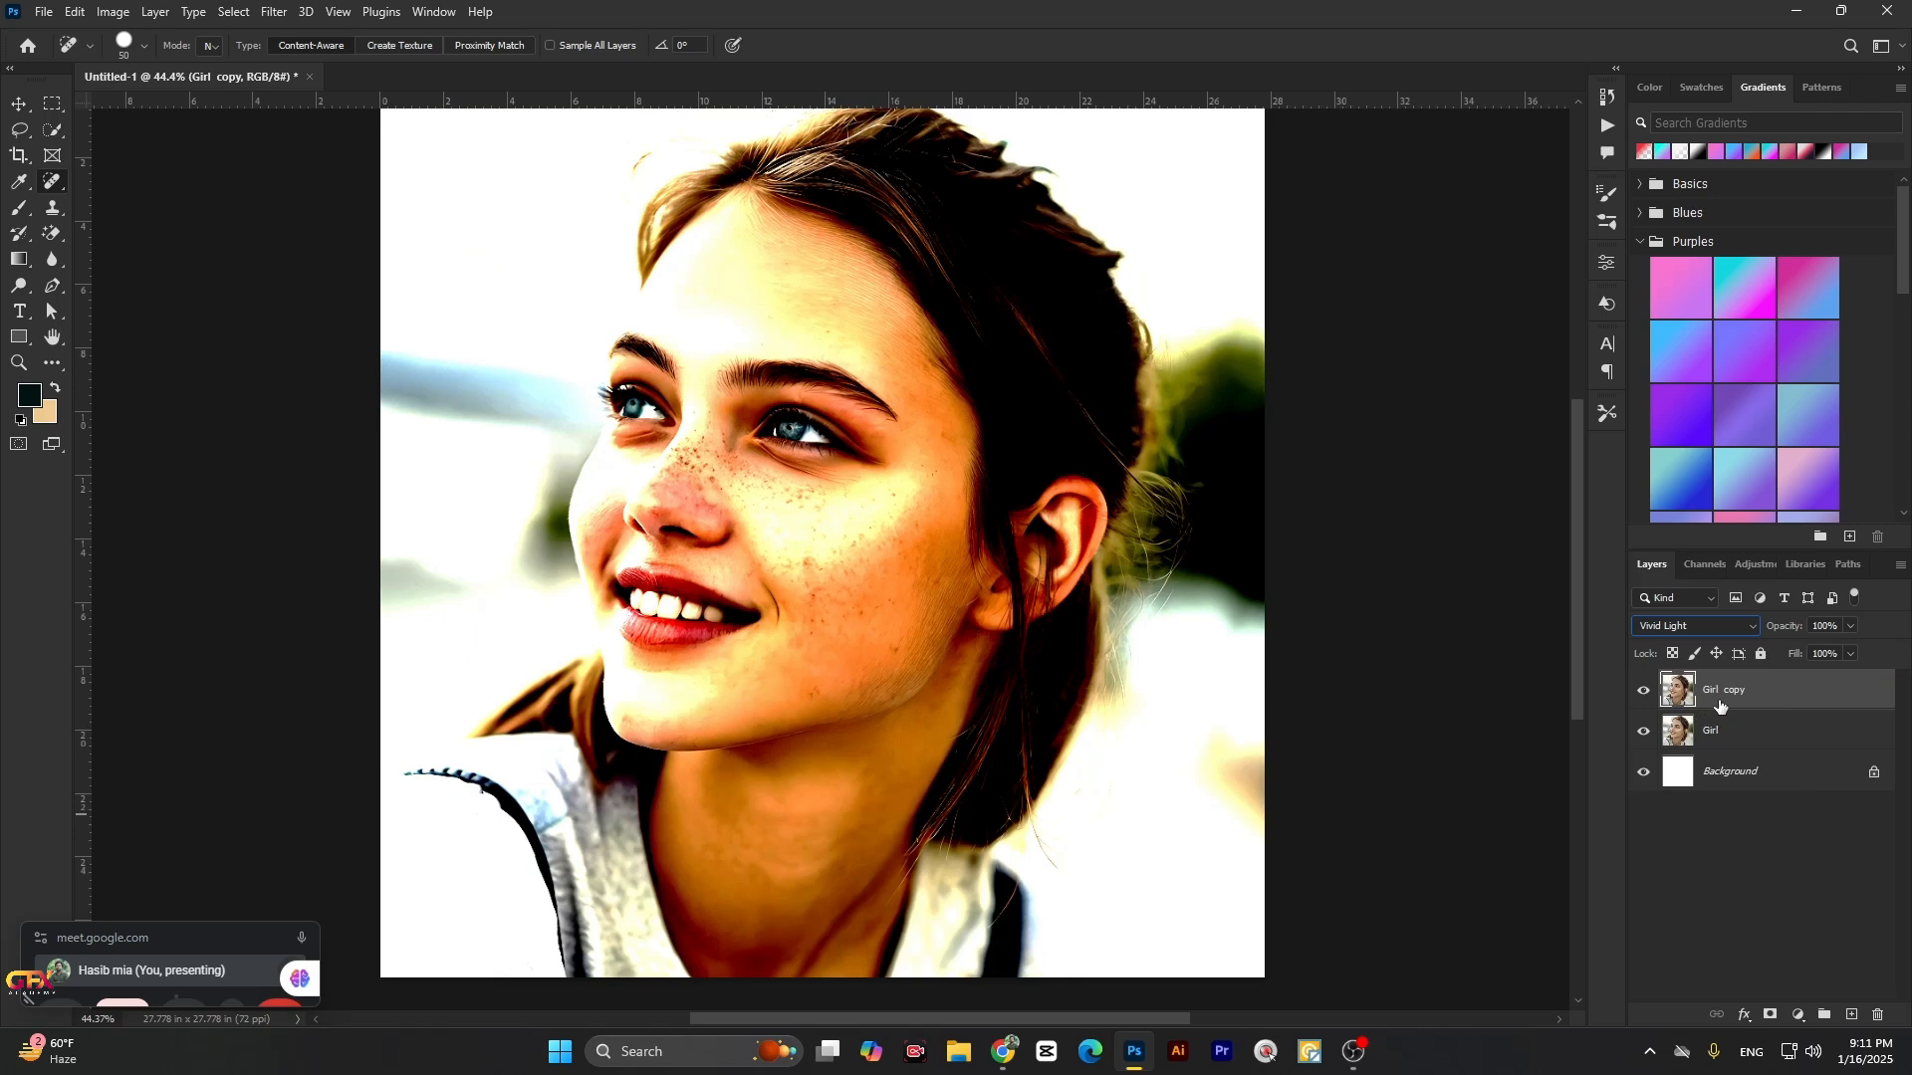
Step: Invert the colors of the Girl copy layer
{"action": "left_click", "coordinate": [114, 14]}
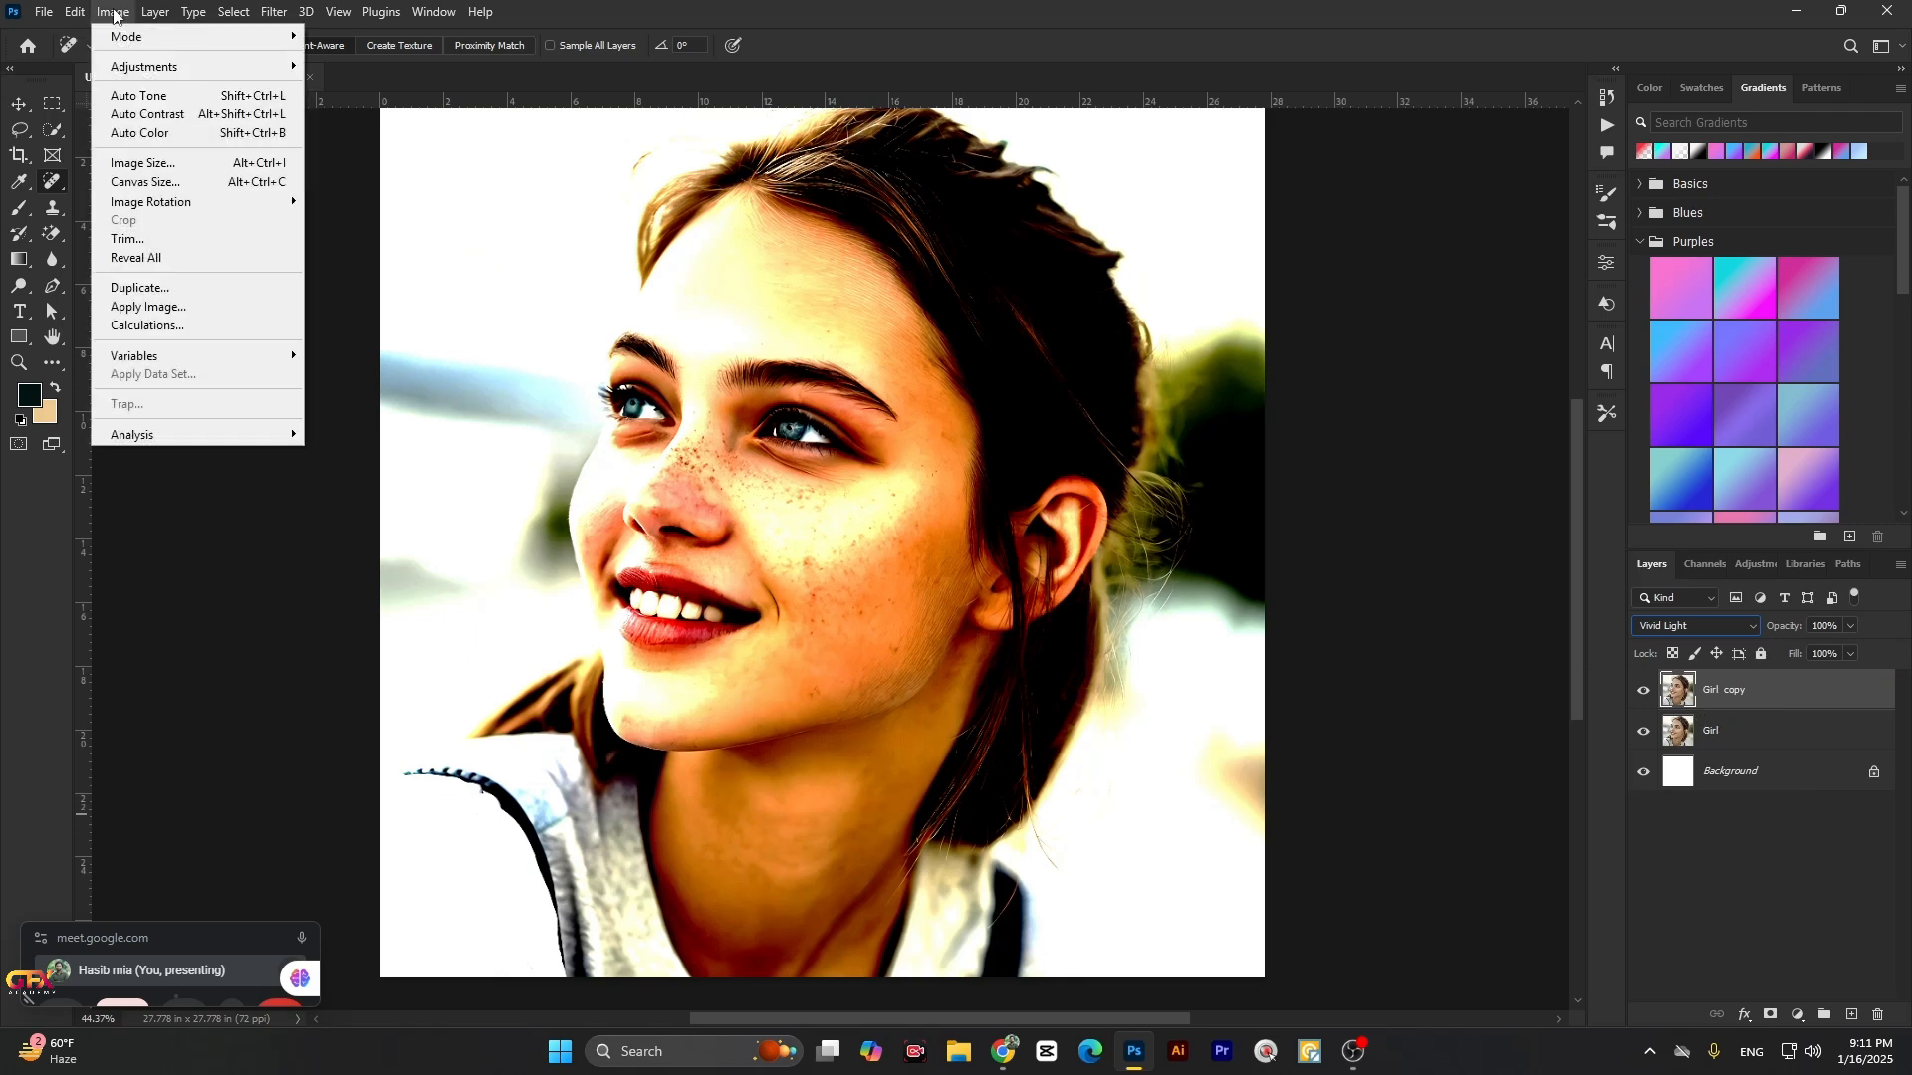
{"action": "mouse_move", "coordinate": [145, 71]}
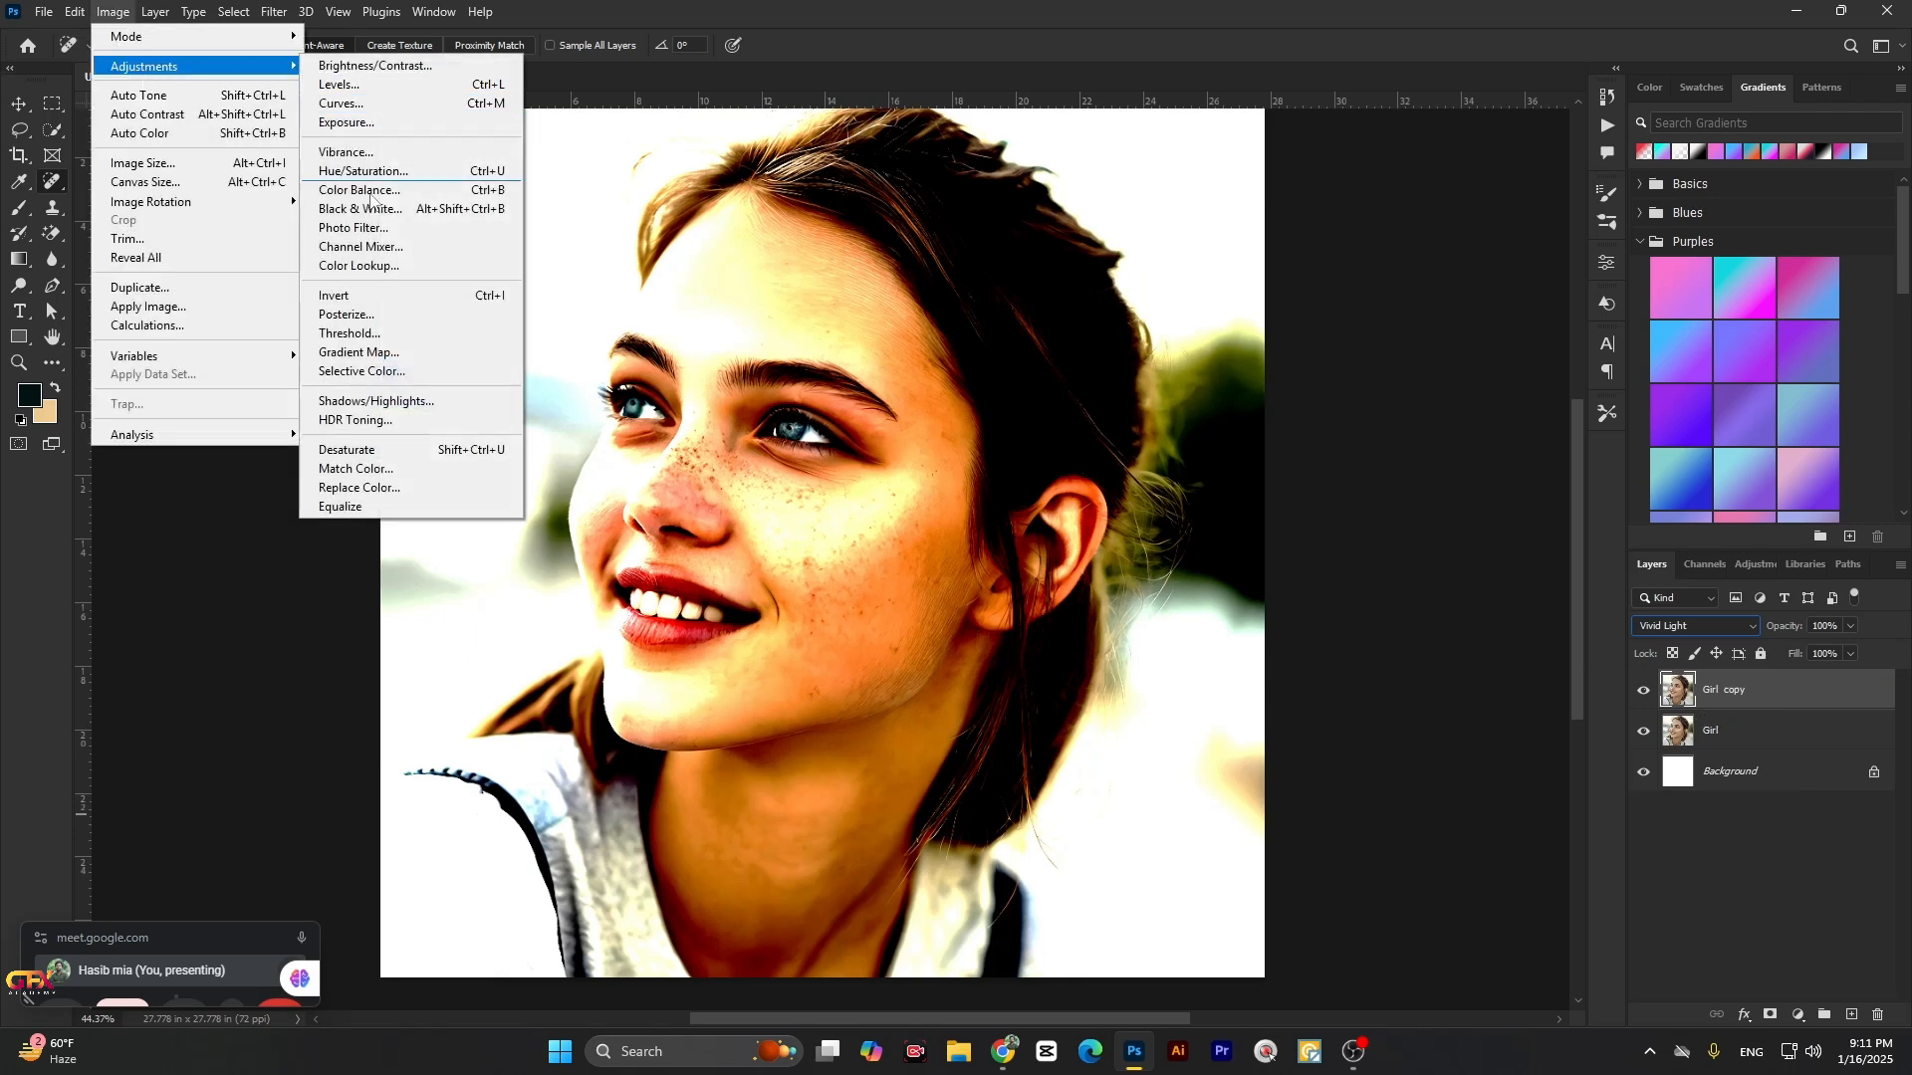
{"action": "left_click", "coordinate": [349, 293]}
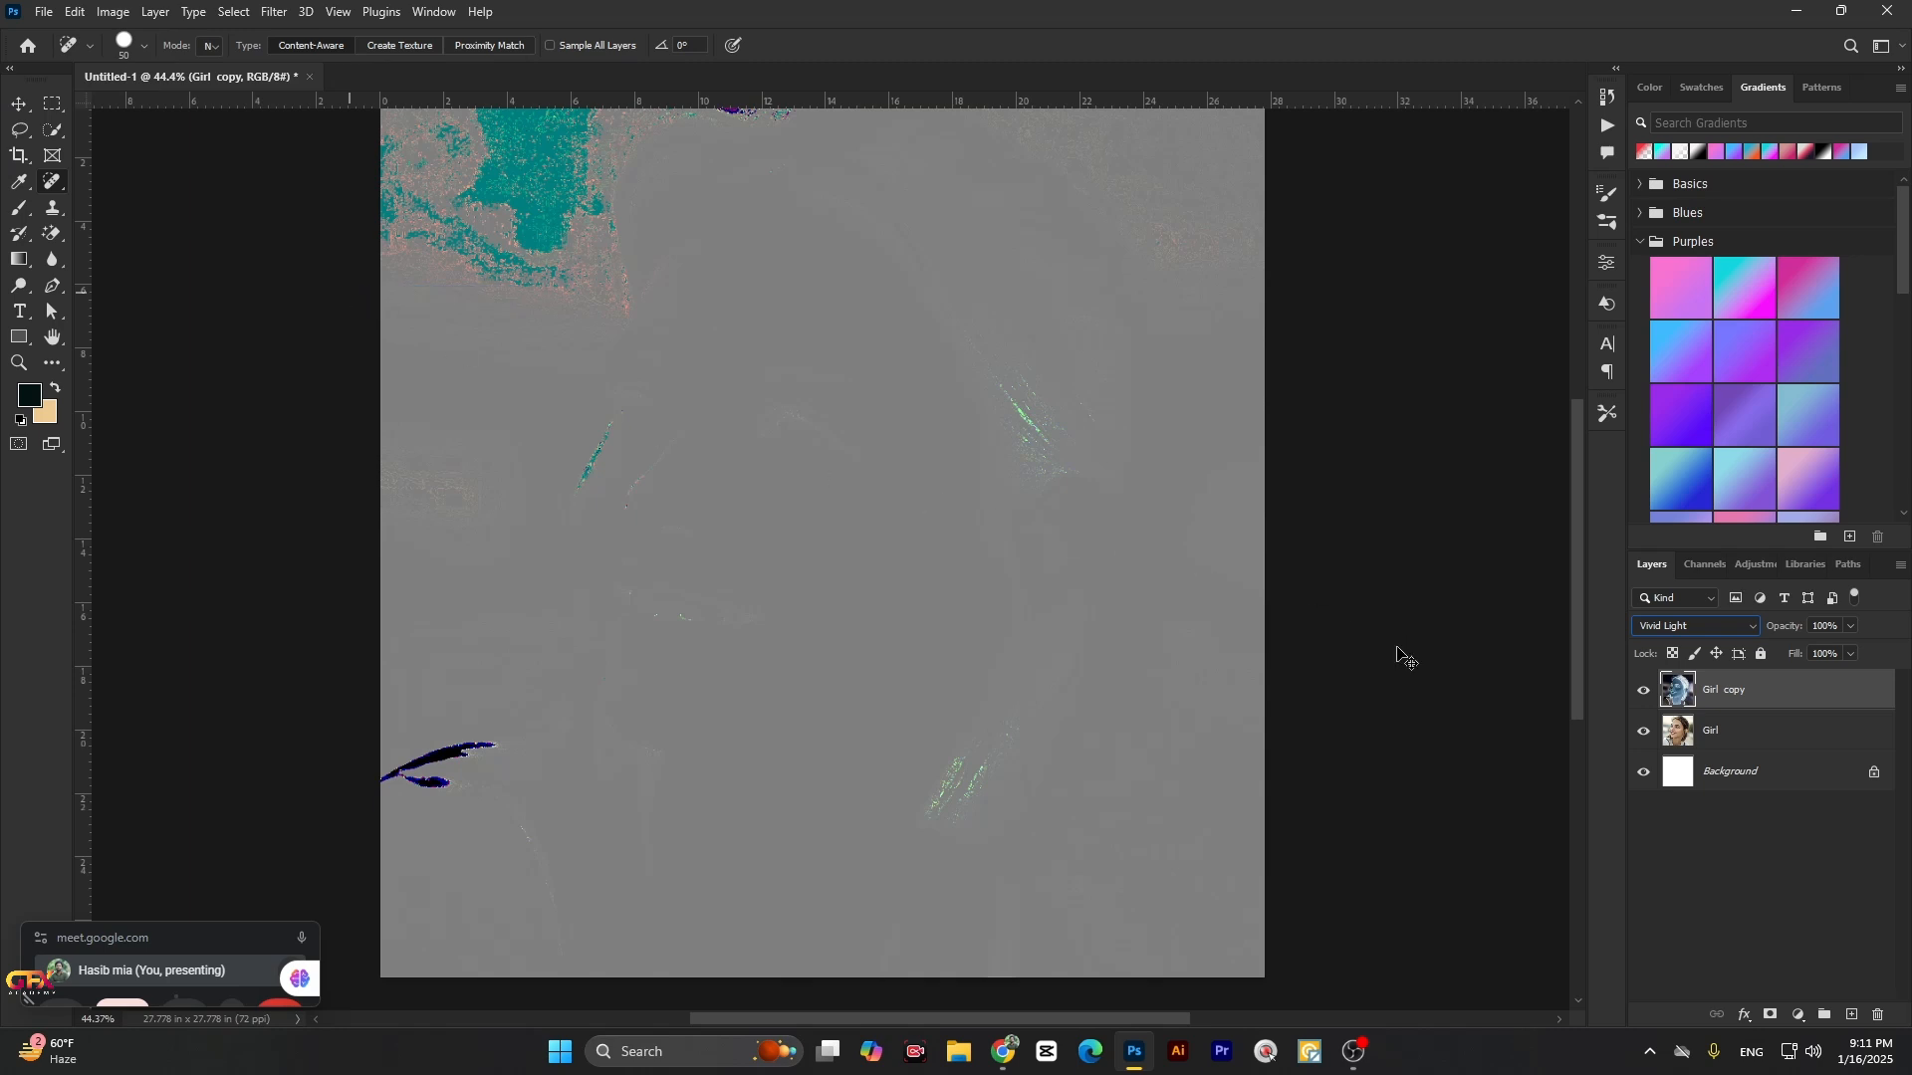
{"action": "key", "text": "ctrl+z"}
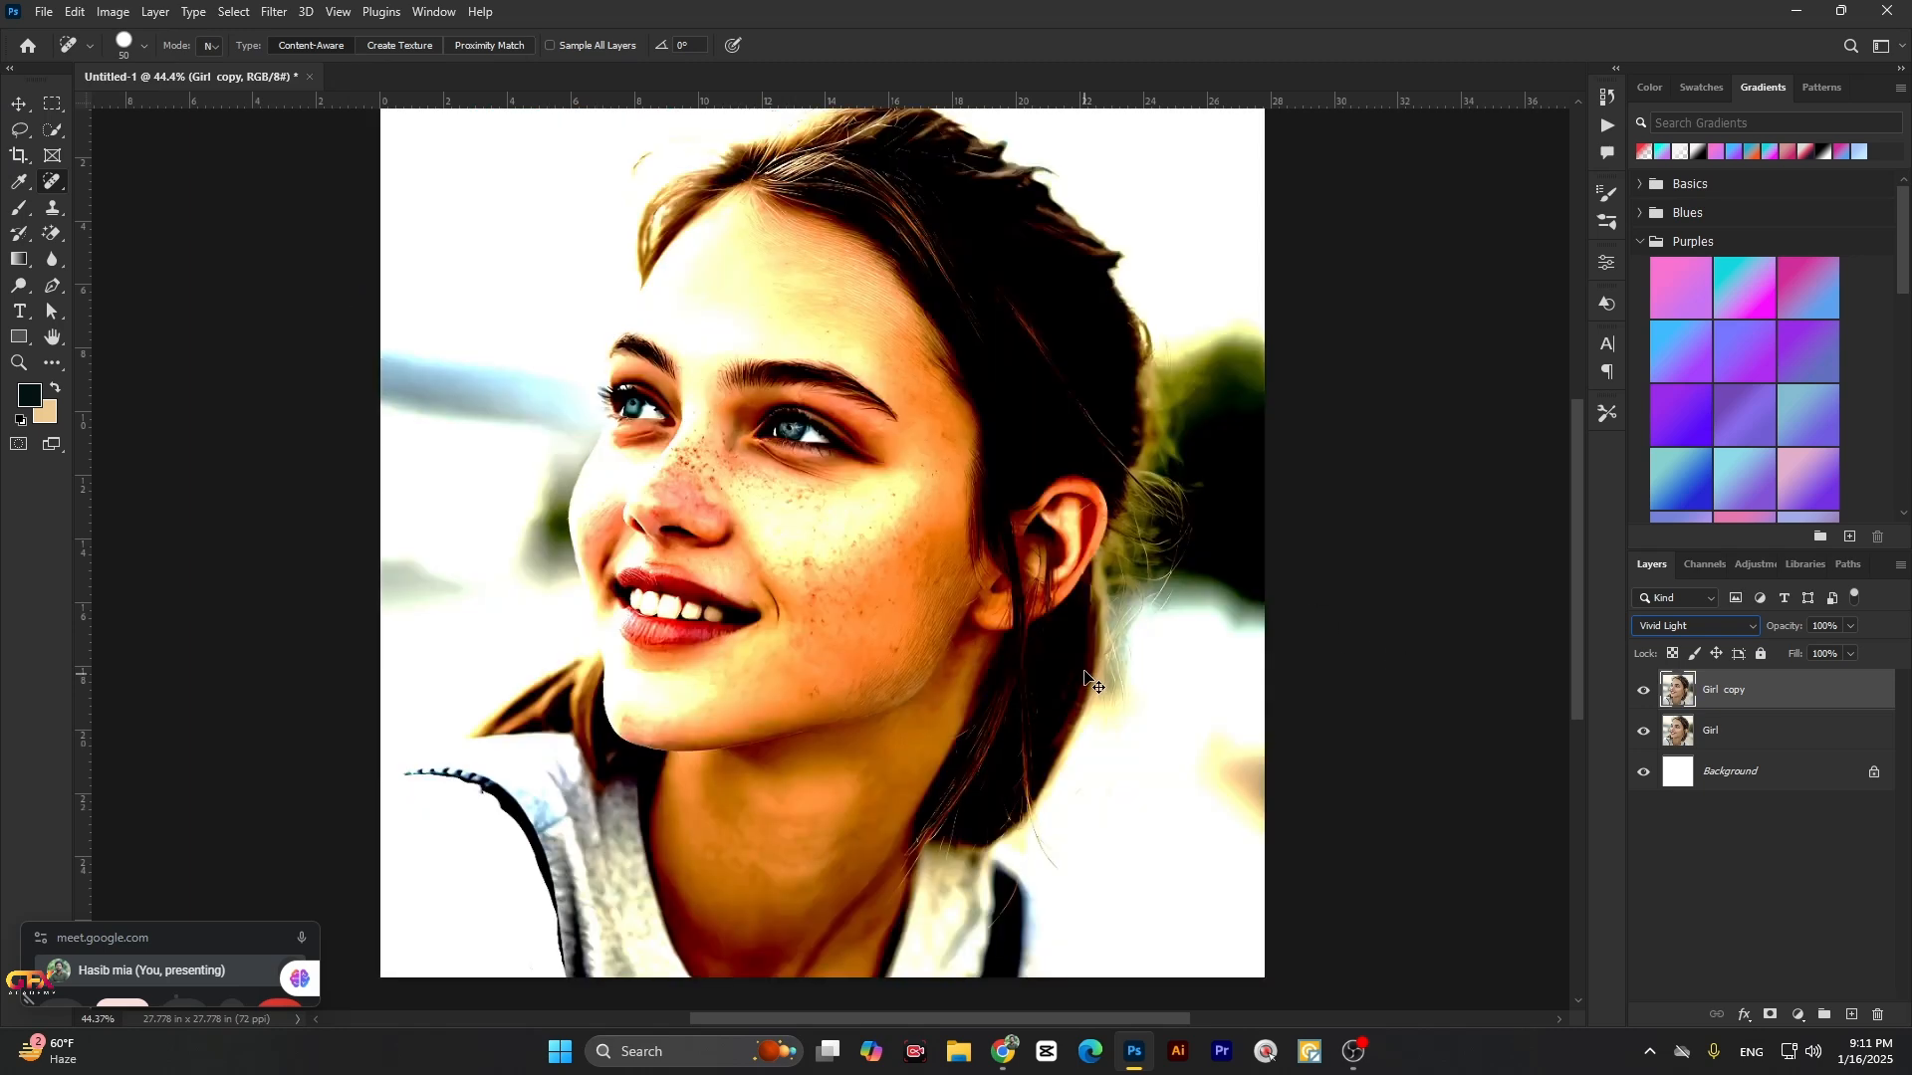
{"action": "key", "text": "ctrl+i"}
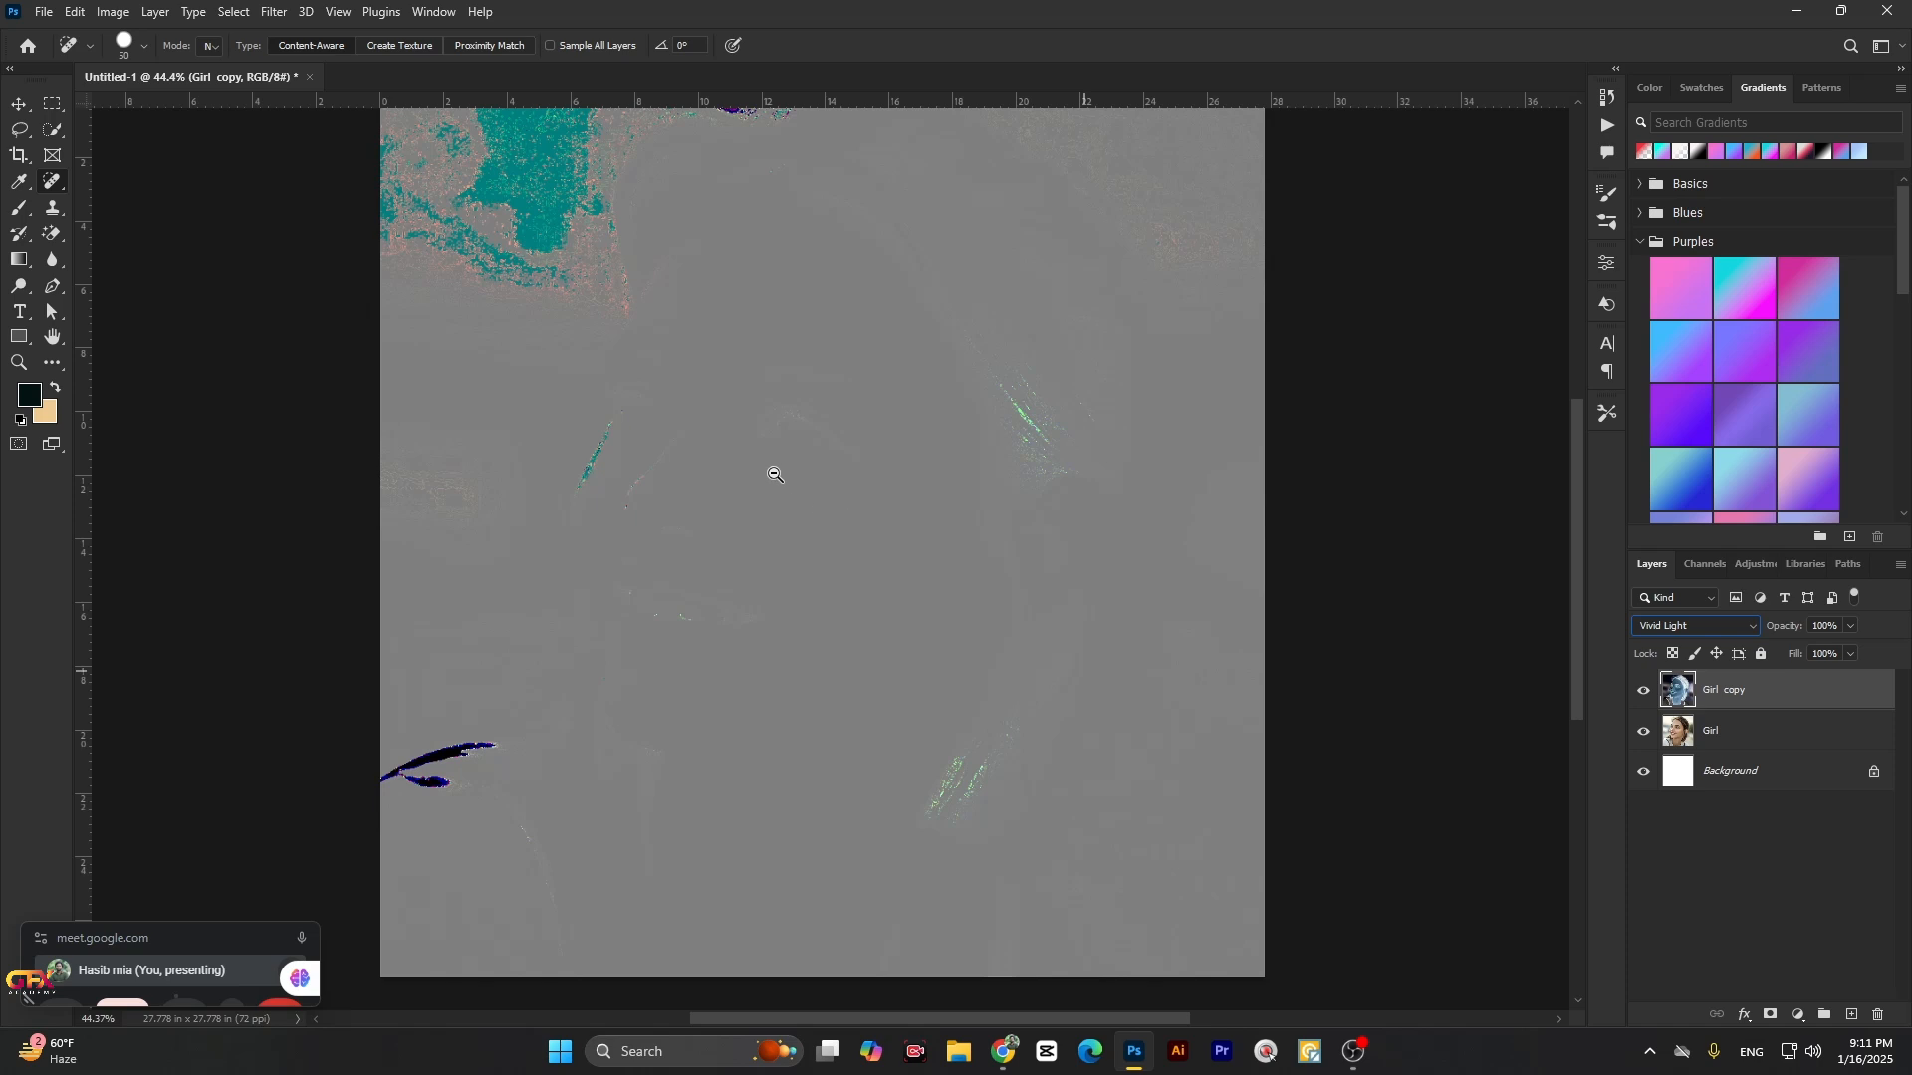
{"action": "left_click", "coordinate": [19, 129]}
{"action": "left_click", "coordinate": [113, 11]}
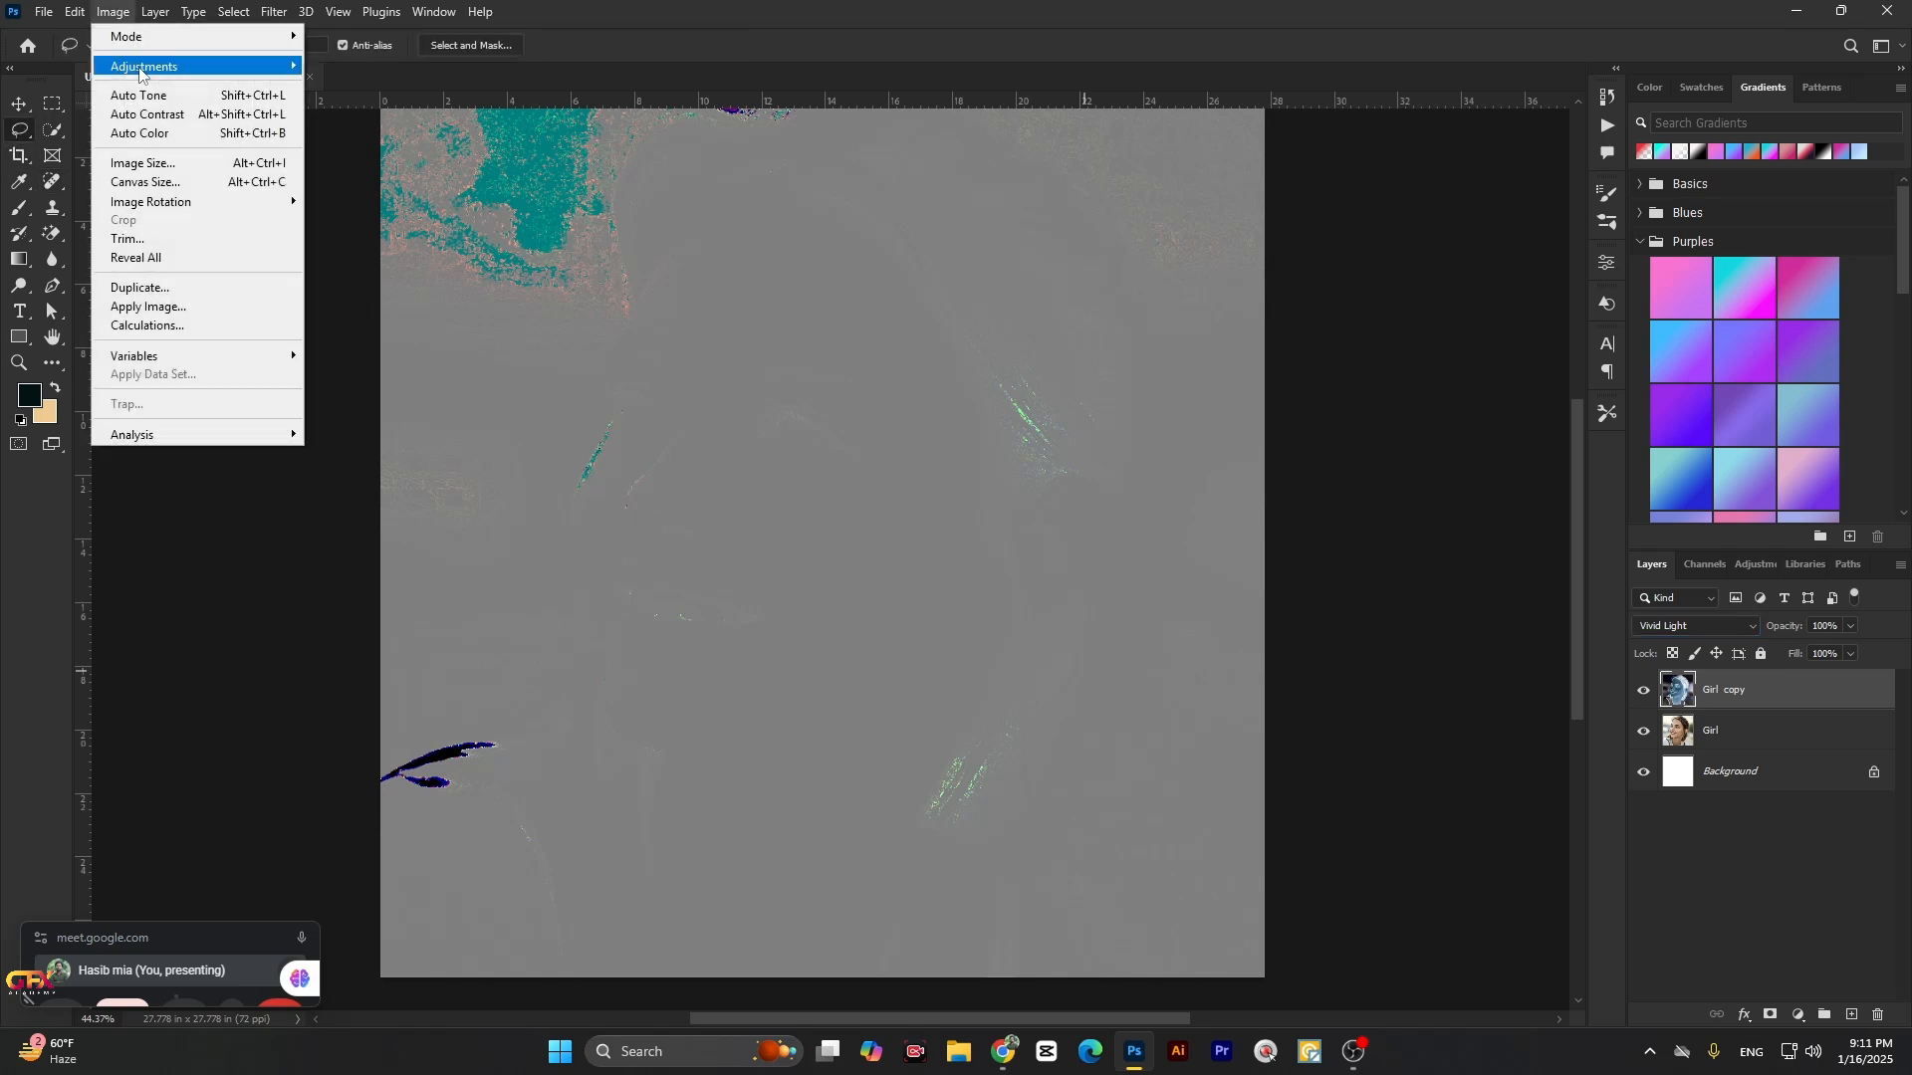
{"action": "mouse_move", "coordinate": [145, 68]}
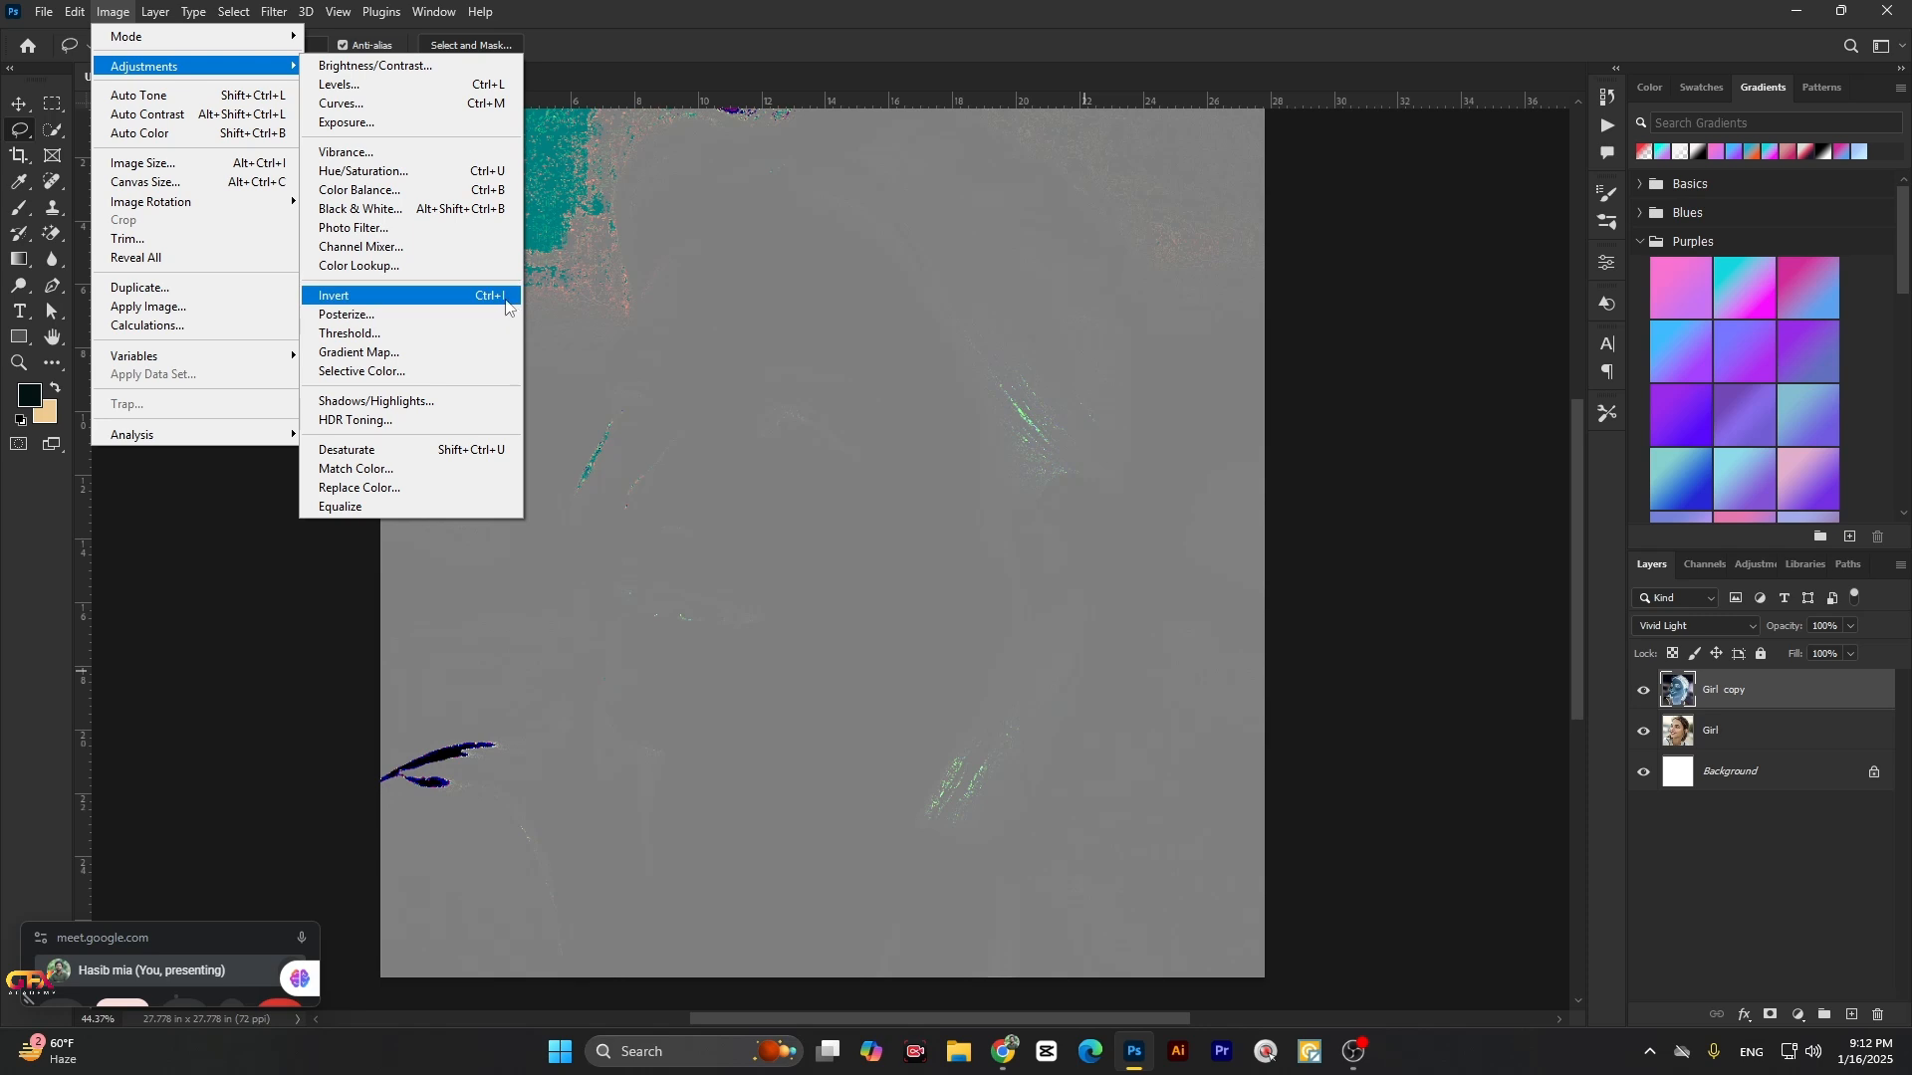
{"action": "left_click", "coordinate": [16, 102]}
{"action": "scroll", "coordinate": [591, 334], "scroll_direction": "down", "scroll_amount": 5}
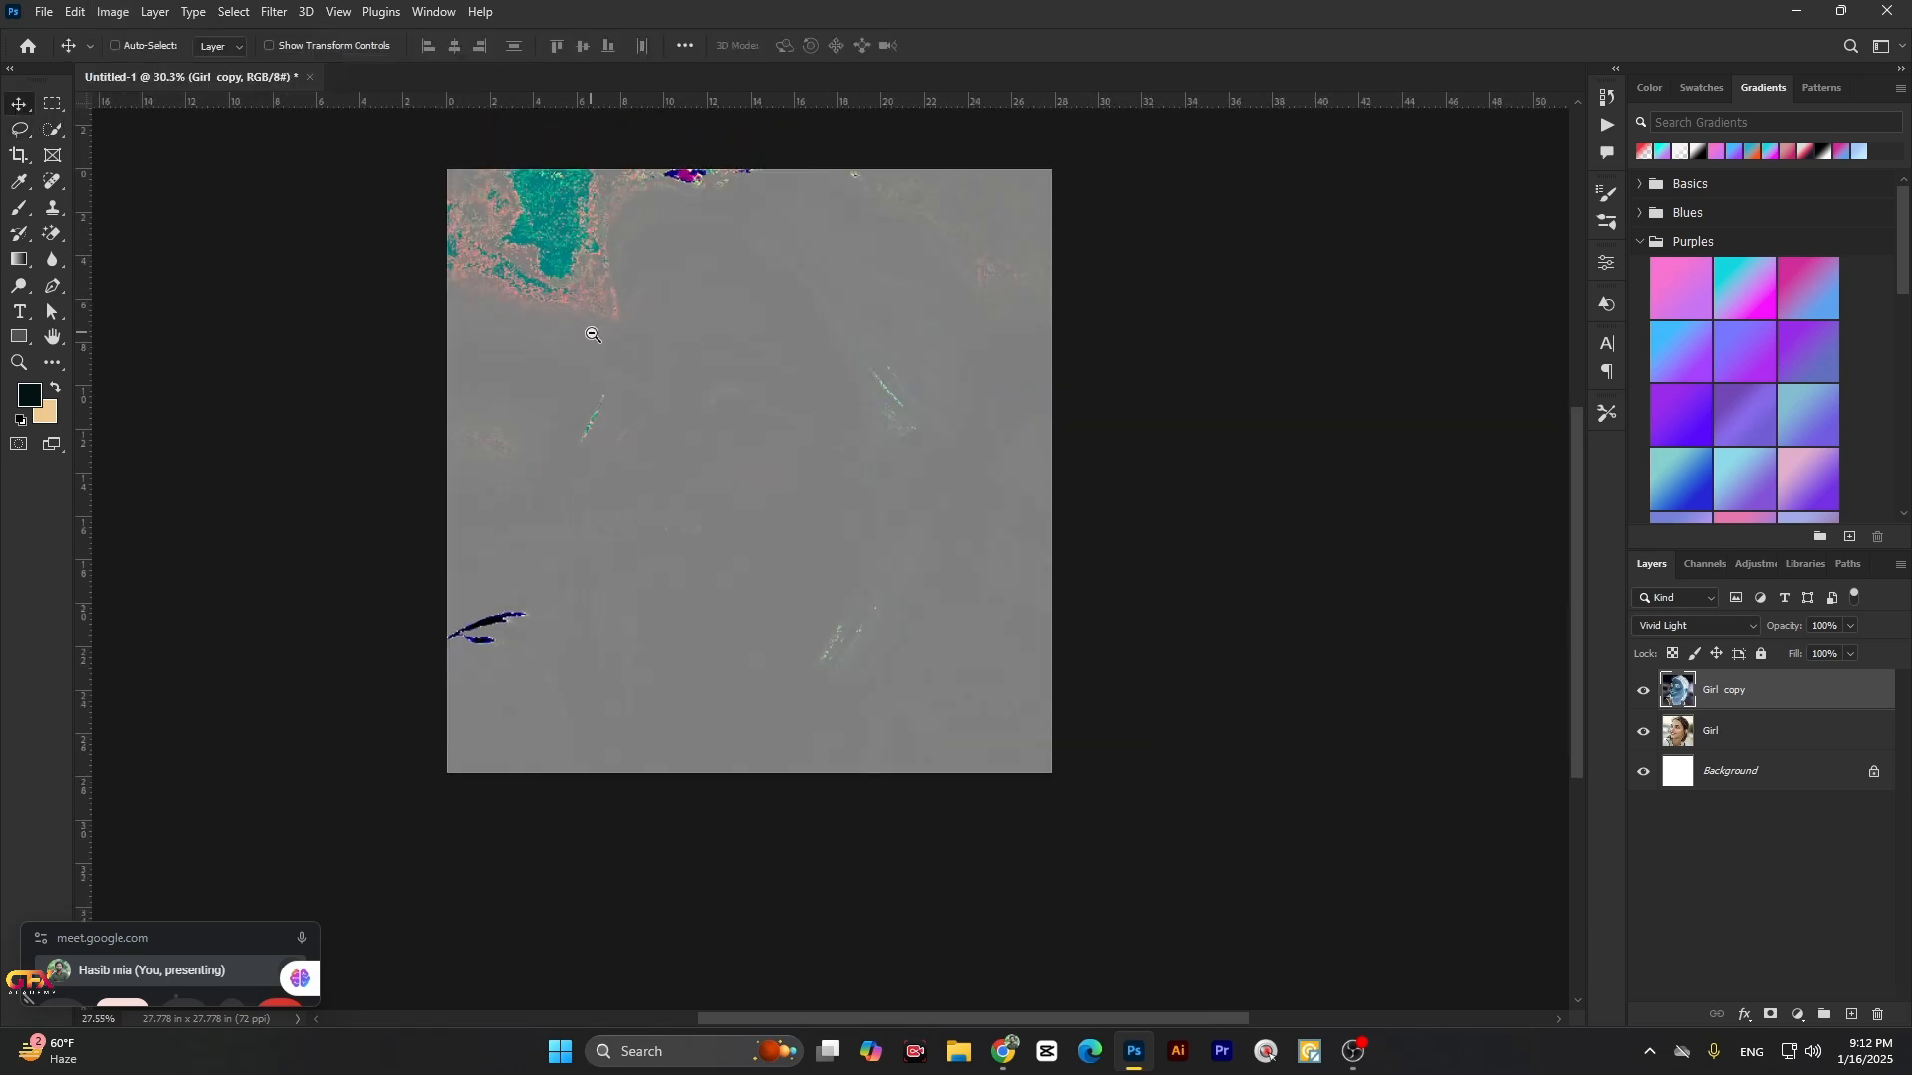
{"action": "scroll", "coordinate": [666, 282], "scroll_direction": "up", "scroll_amount": 2}
{"action": "scroll", "coordinate": [263, 40], "scroll_direction": "up", "scroll_amount": 1}
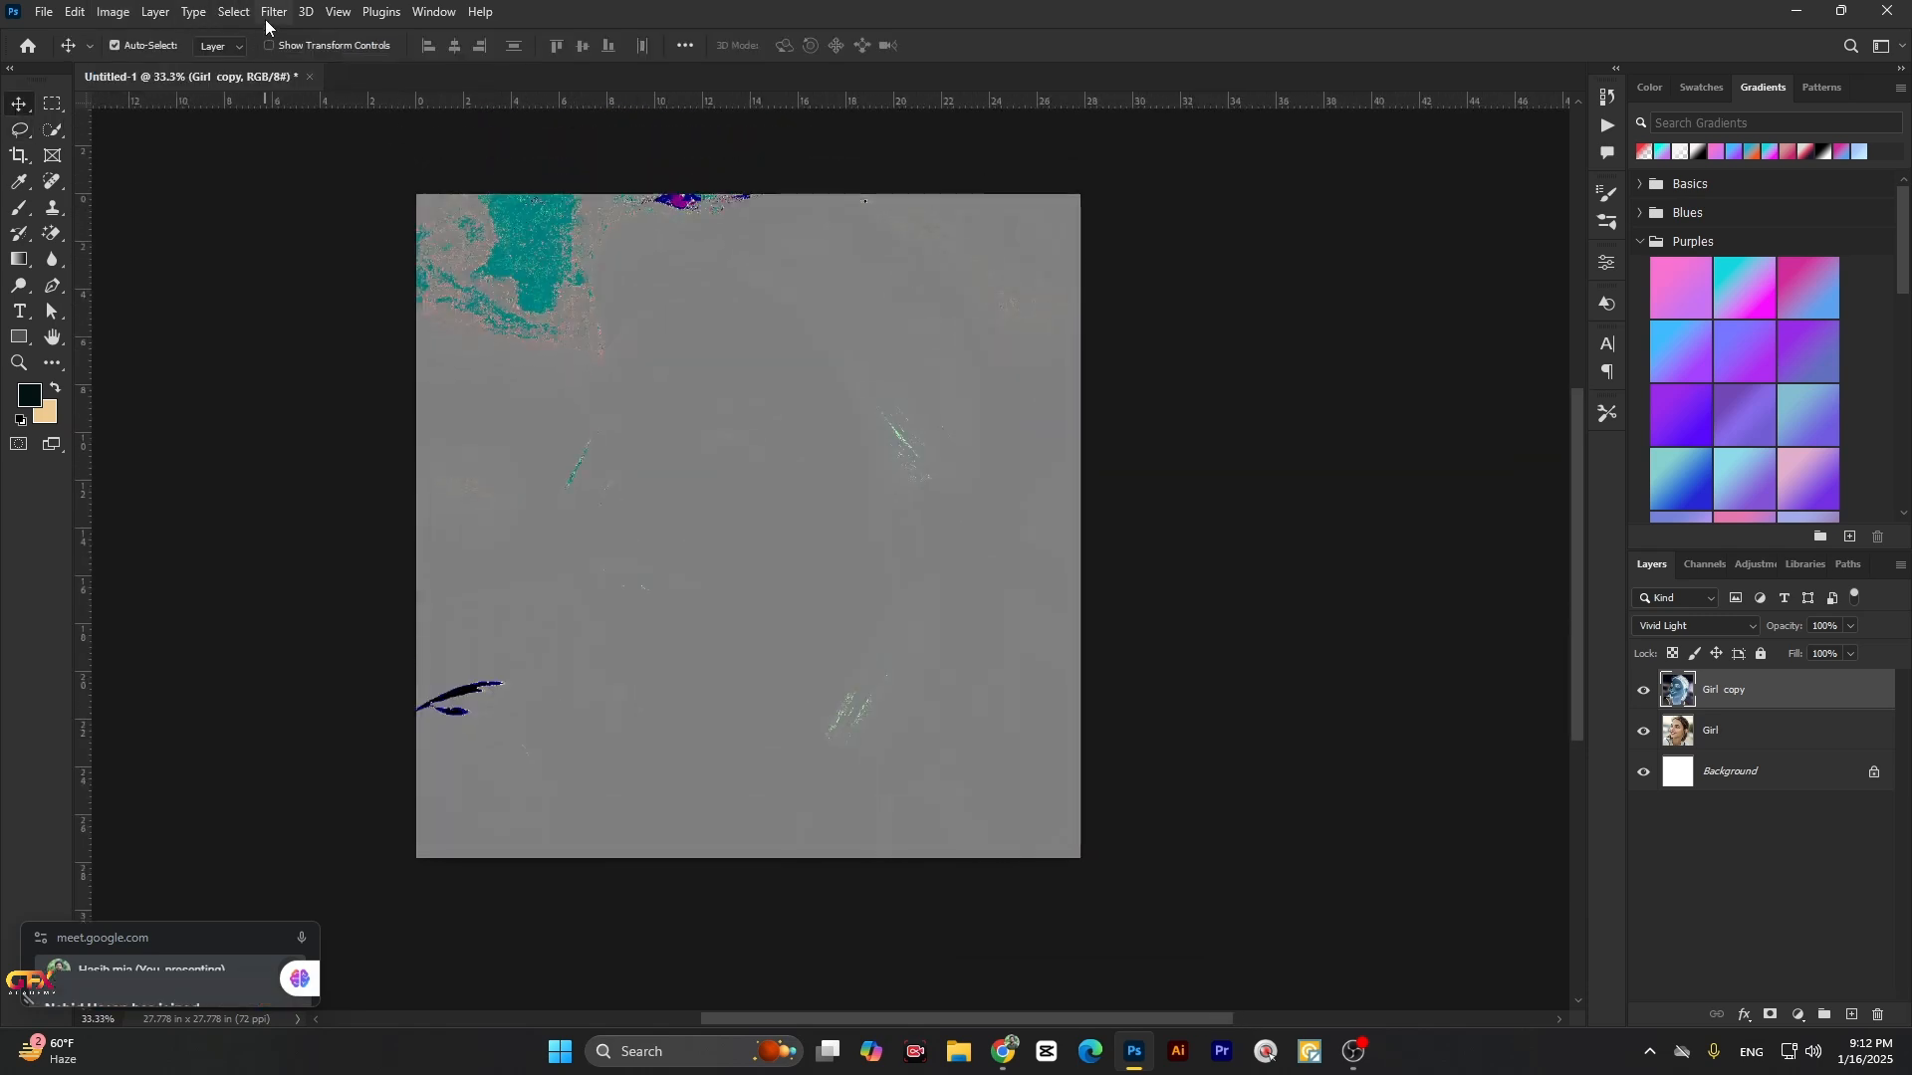
Step: Apply a High Pass filter with a radius of 10.0 pixels to the Girl copy layer
{"action": "left_click", "coordinate": [270, 15]}
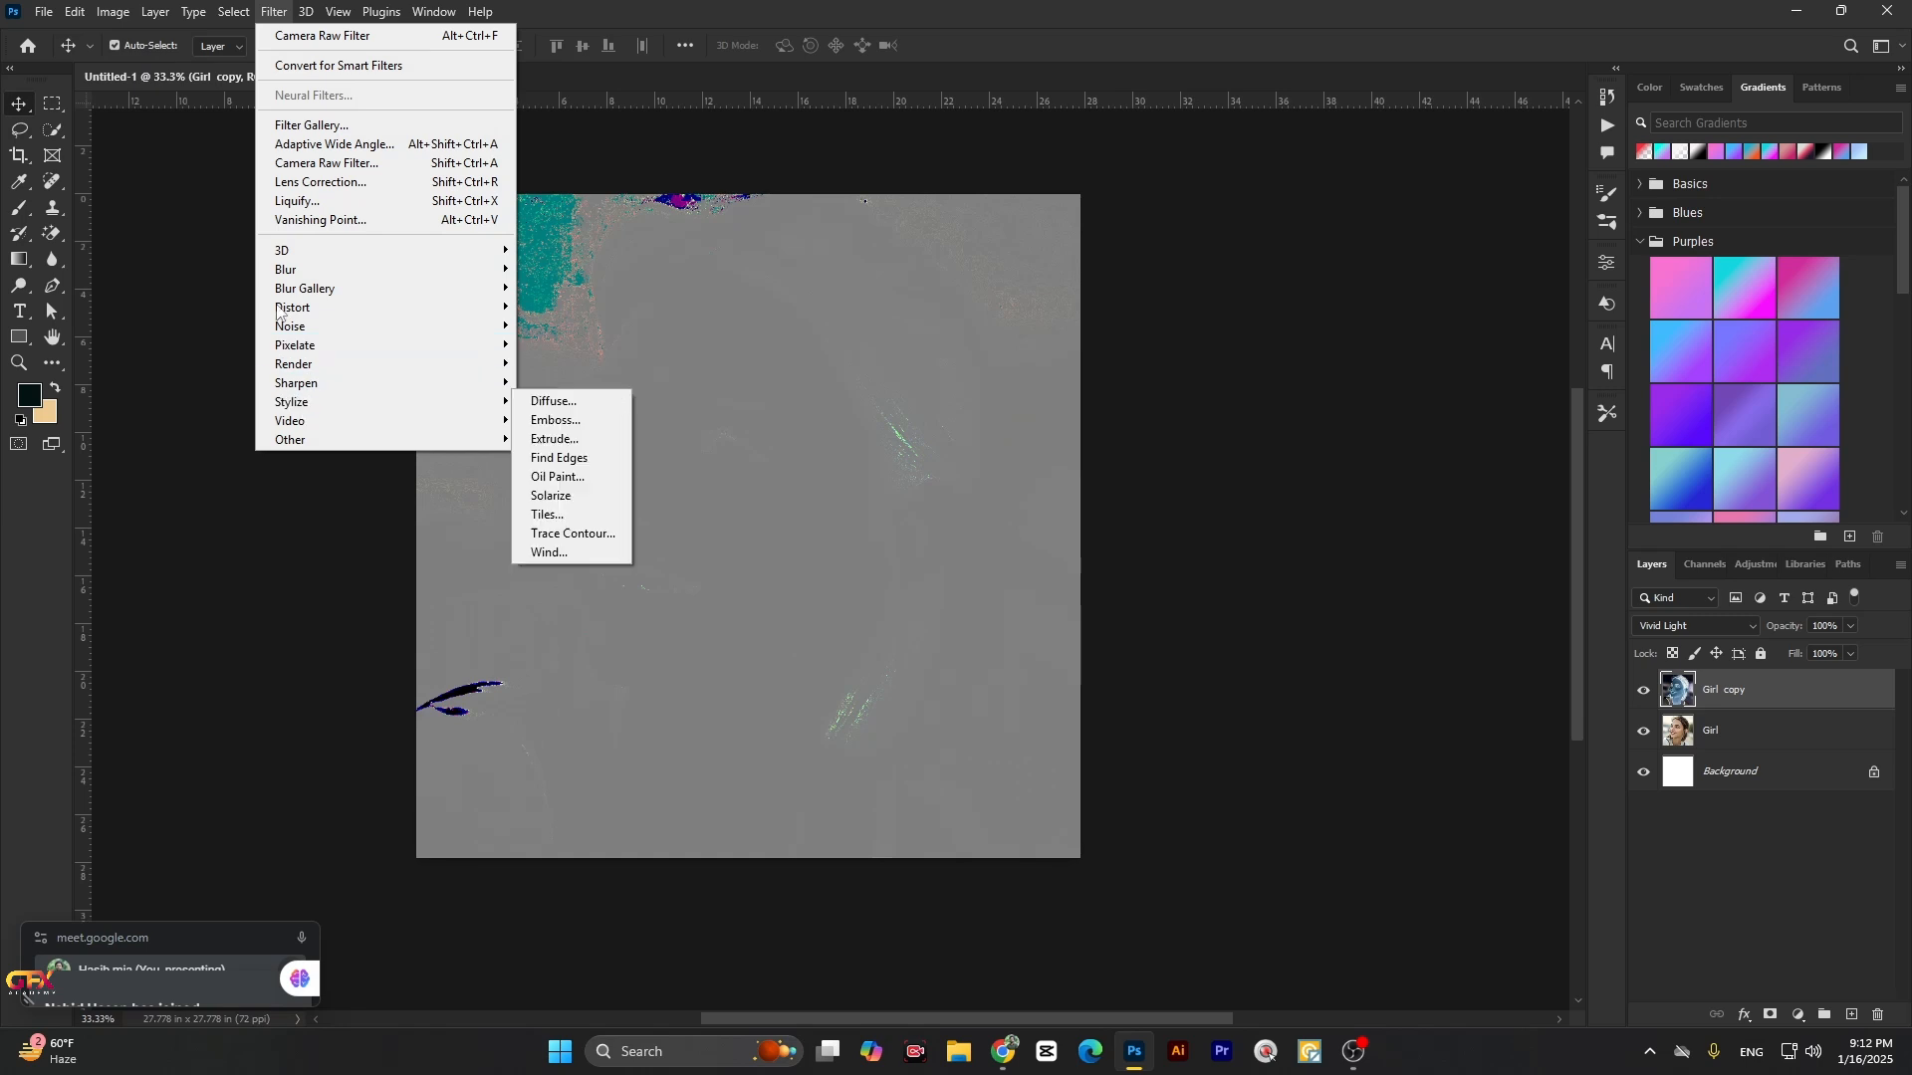
{"action": "left_click", "coordinate": [273, 12]}
{"action": "left_click", "coordinate": [274, 12]}
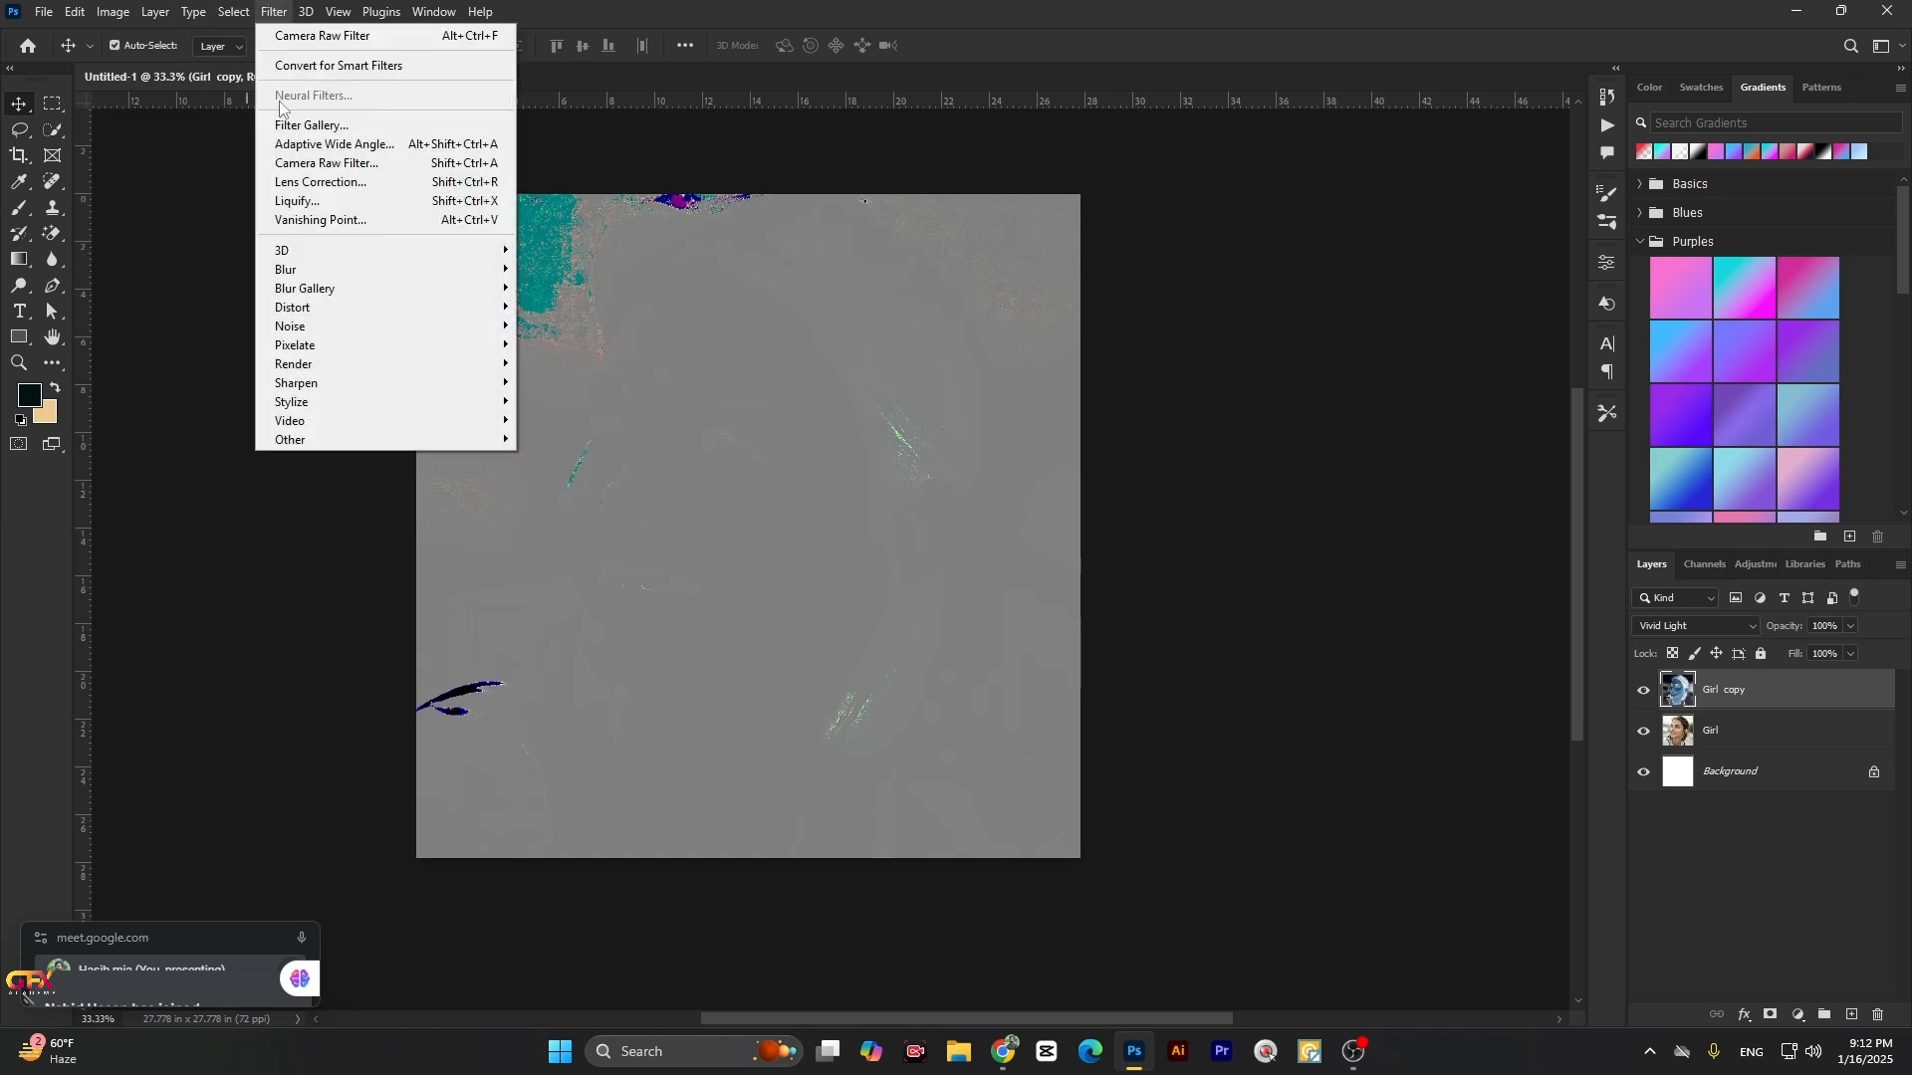
{"action": "mouse_move", "coordinate": [428, 439]}
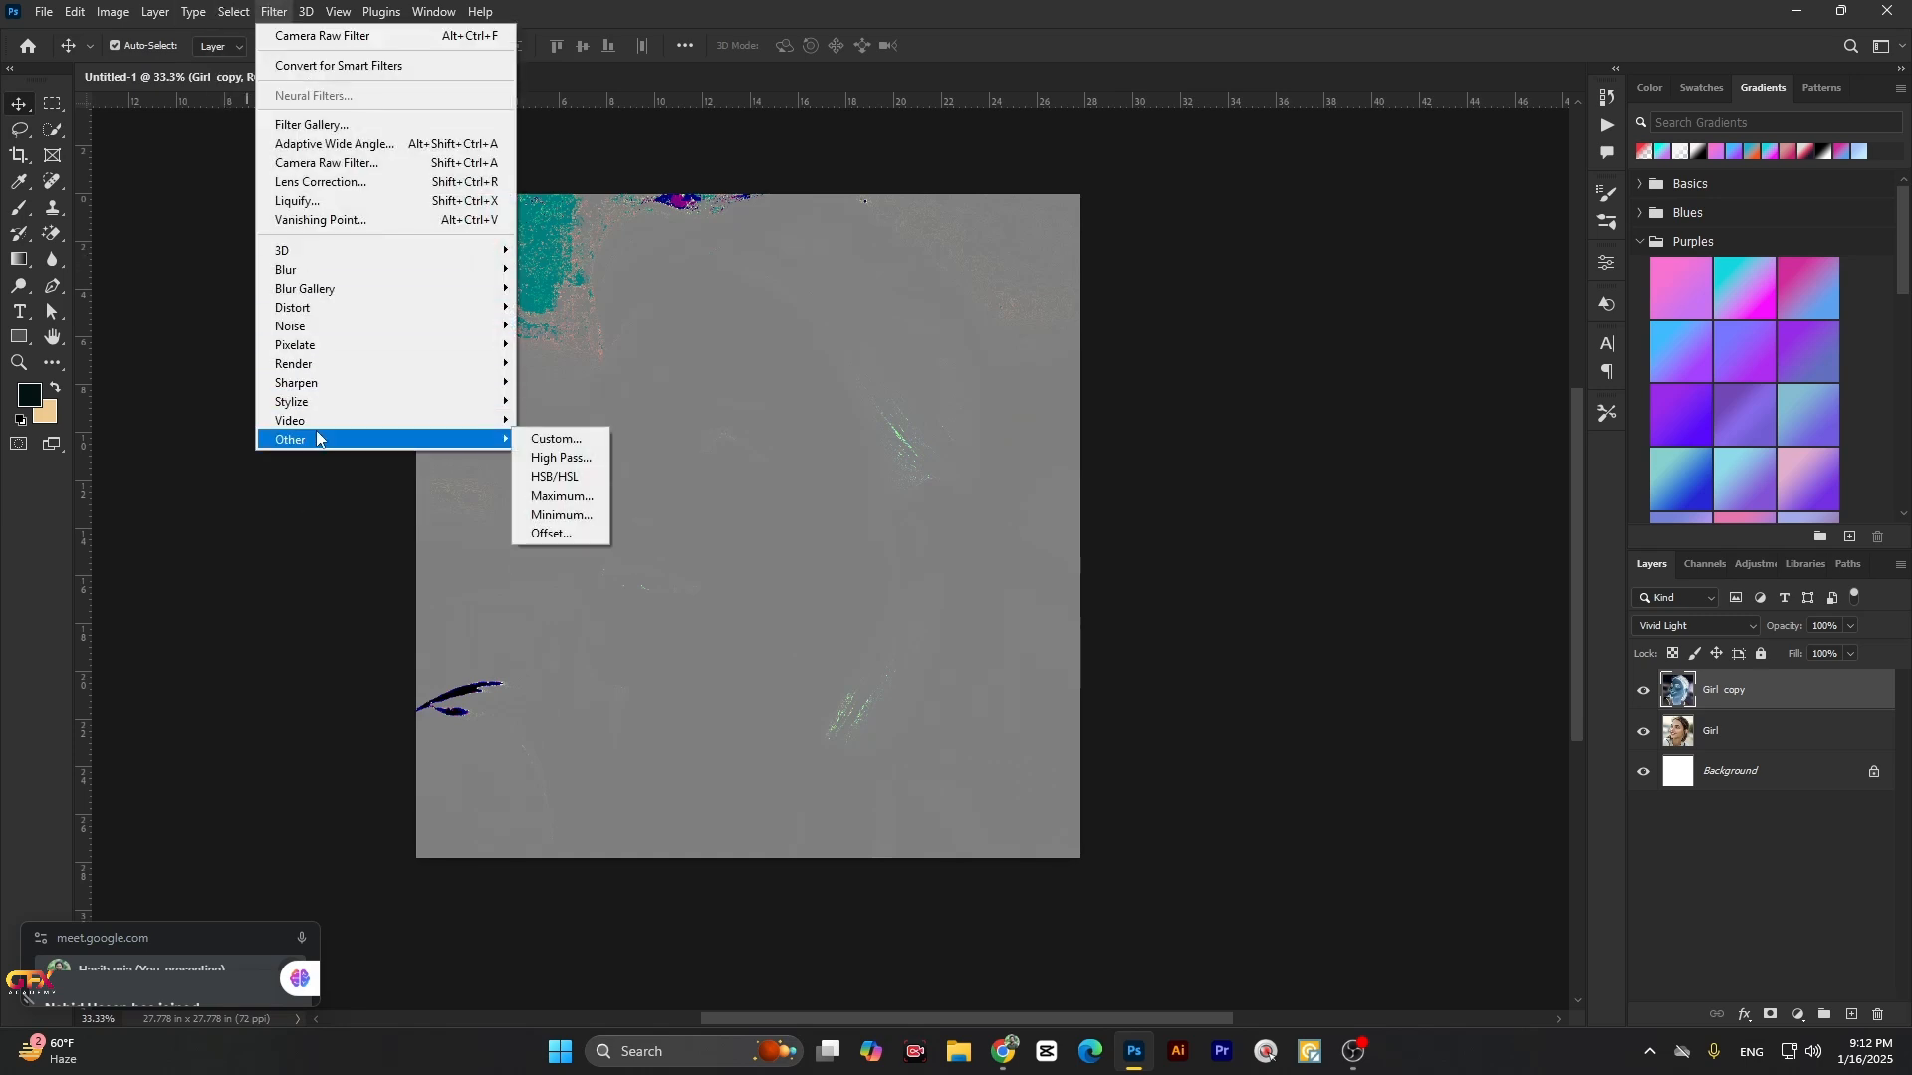
{"action": "left_click", "coordinate": [564, 459]}
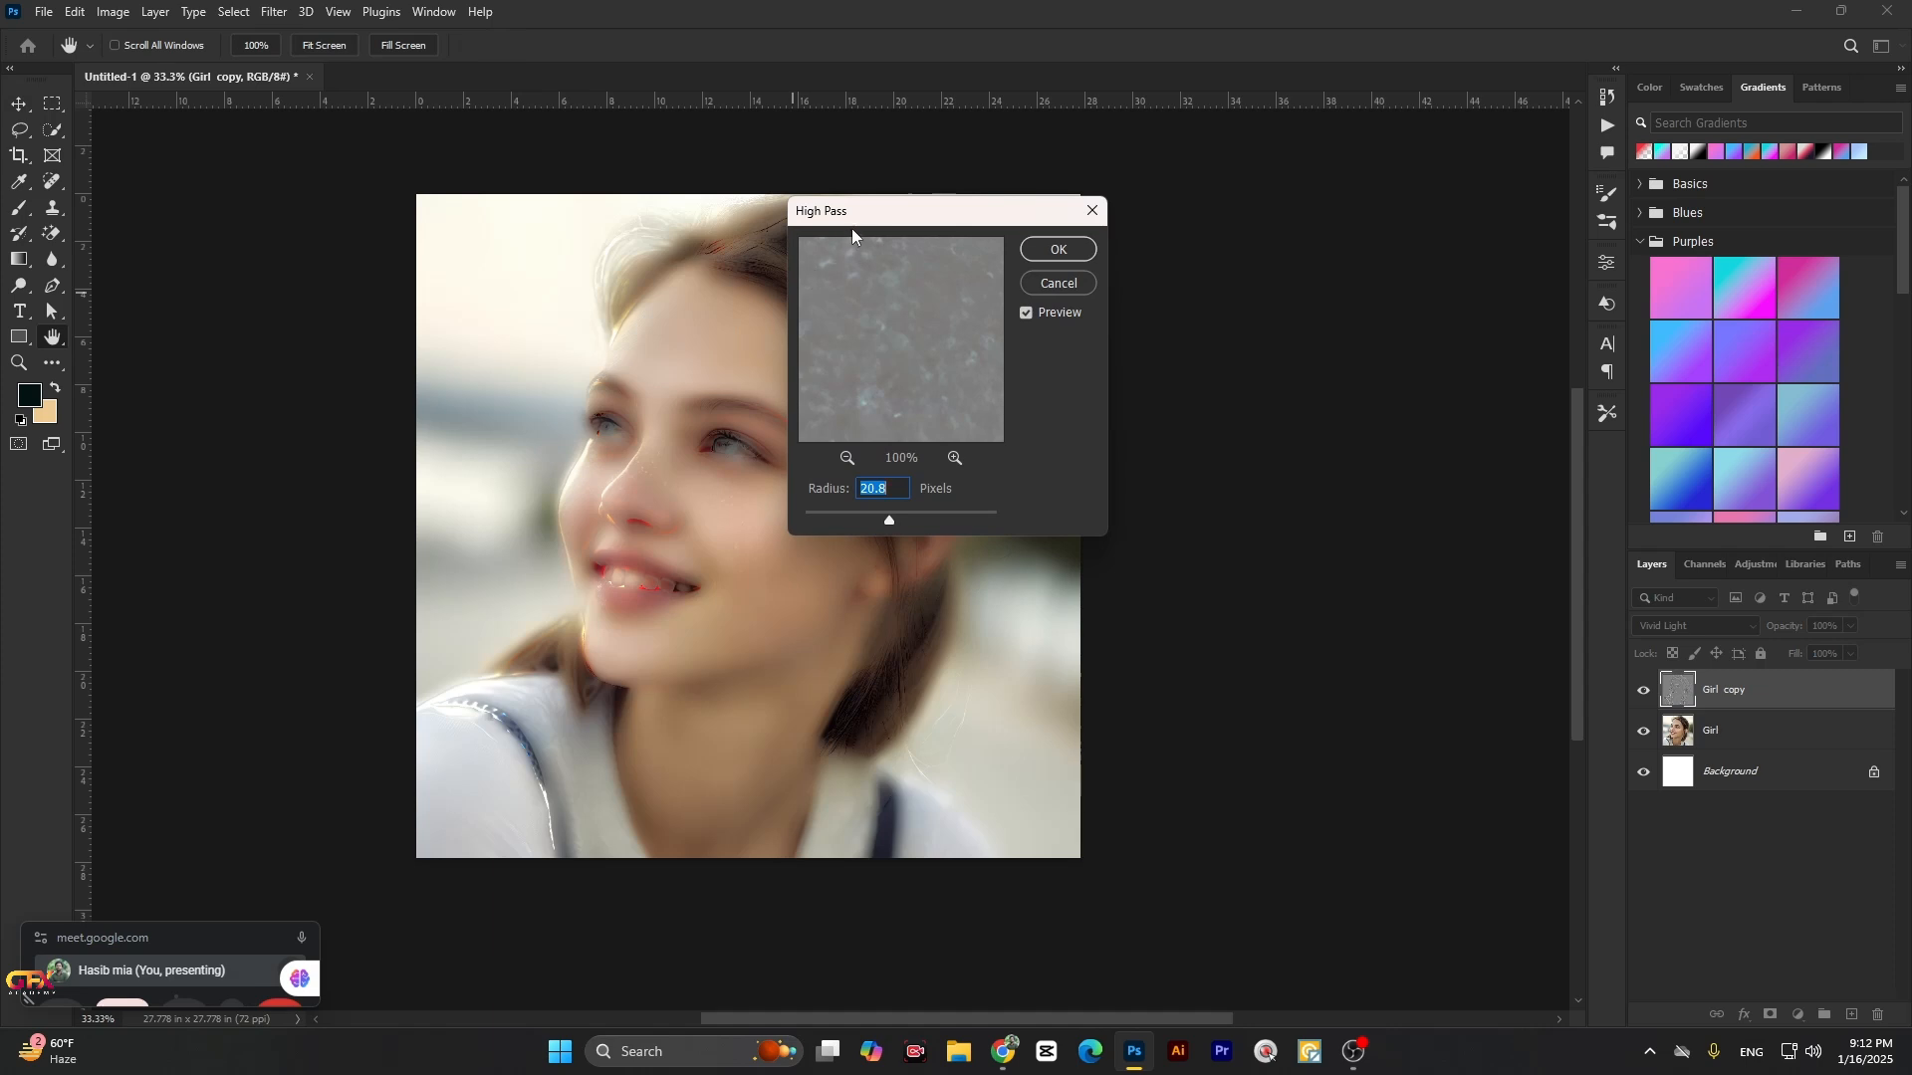
{"action": "left_click_drag", "start_coordinate": [949, 222], "coordinate": [1159, 288]}
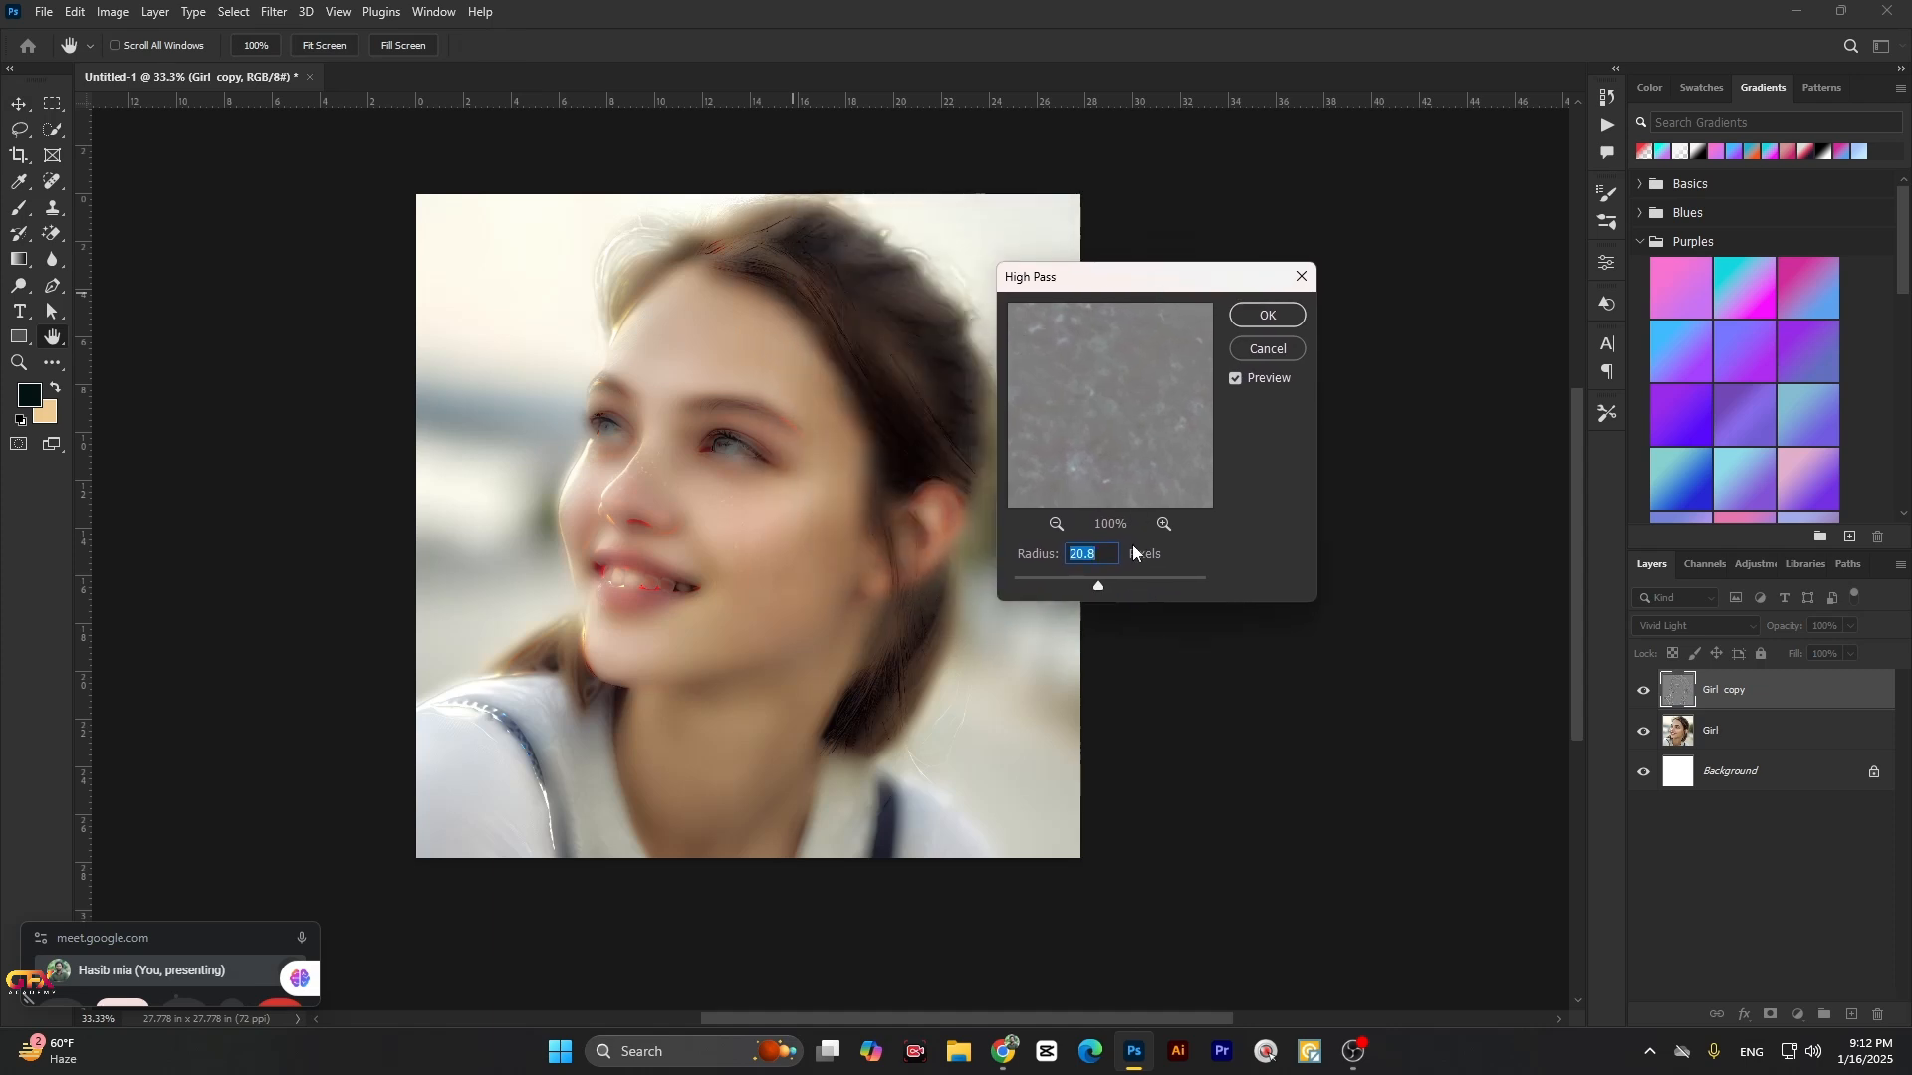
{"action": "left_click_drag", "start_coordinate": [1099, 587], "coordinate": [1091, 588]}
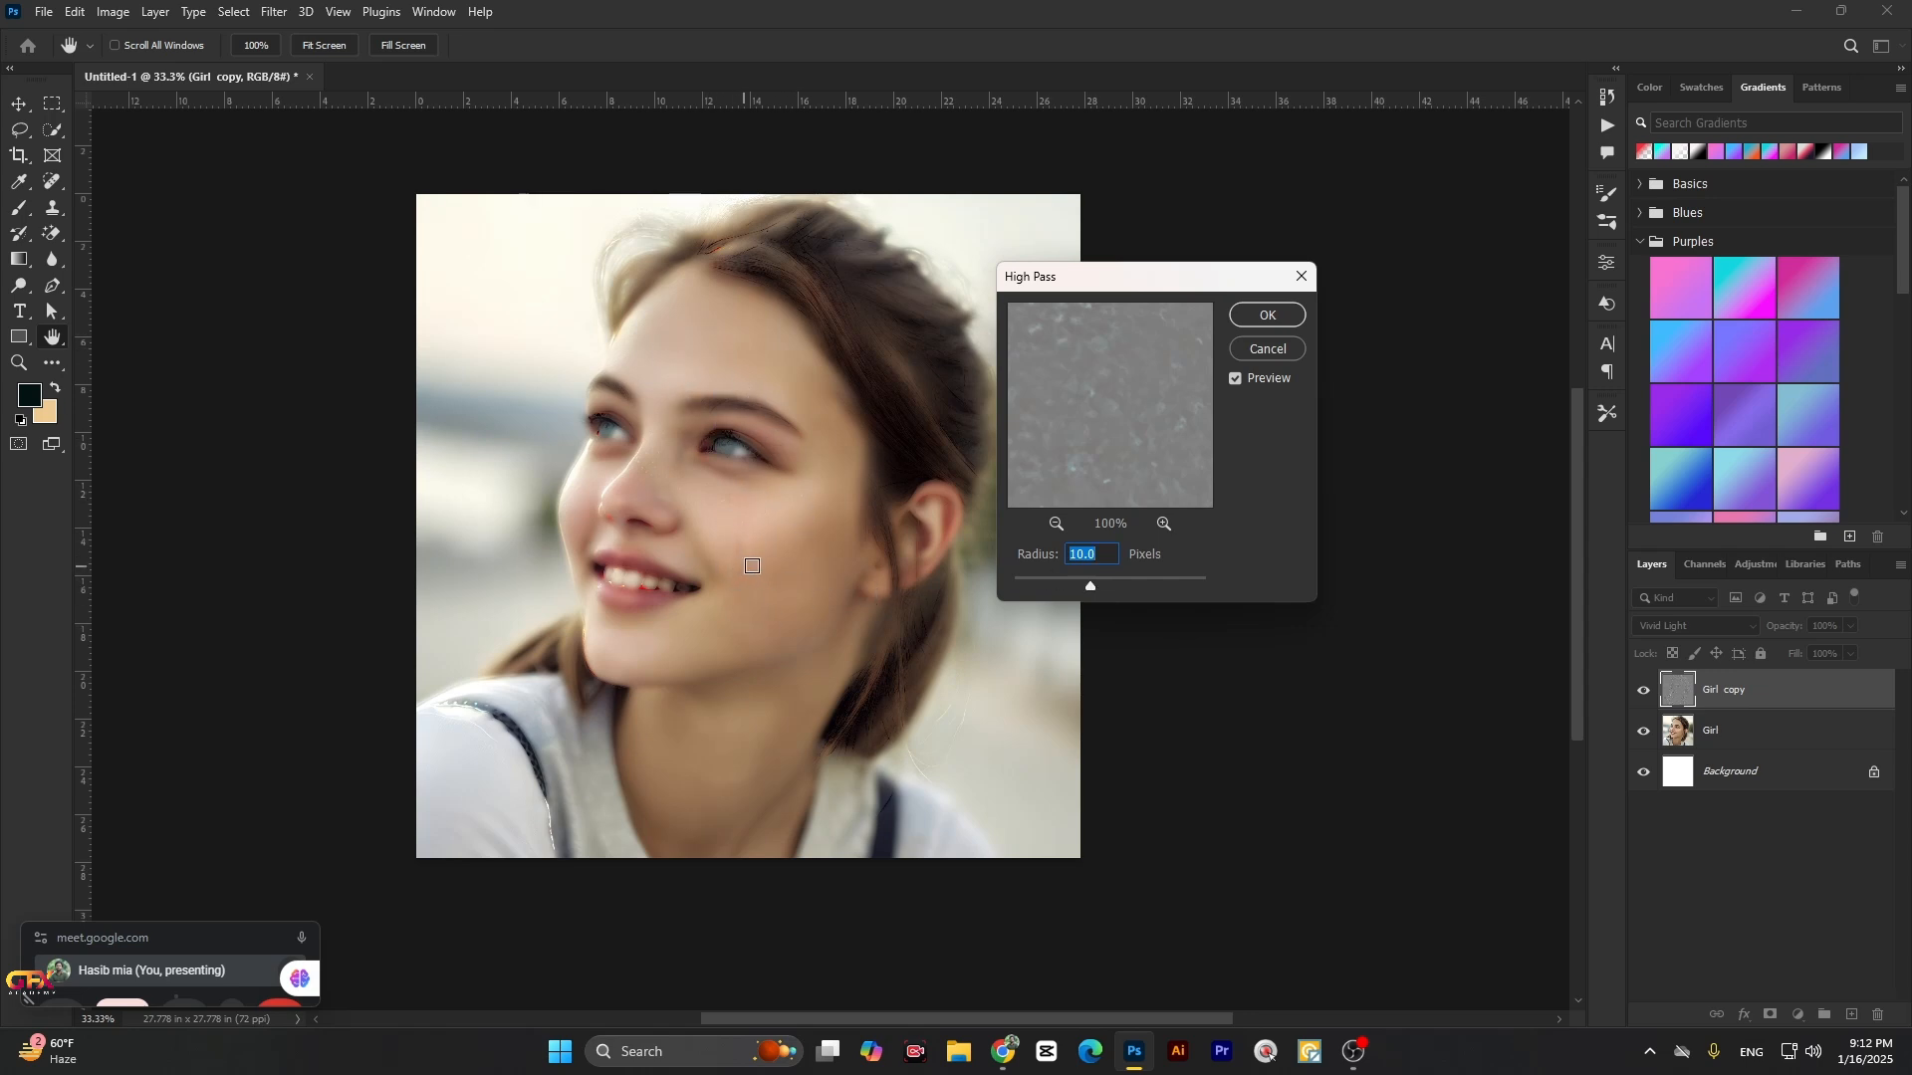
{"action": "left_click", "coordinate": [1267, 314]}
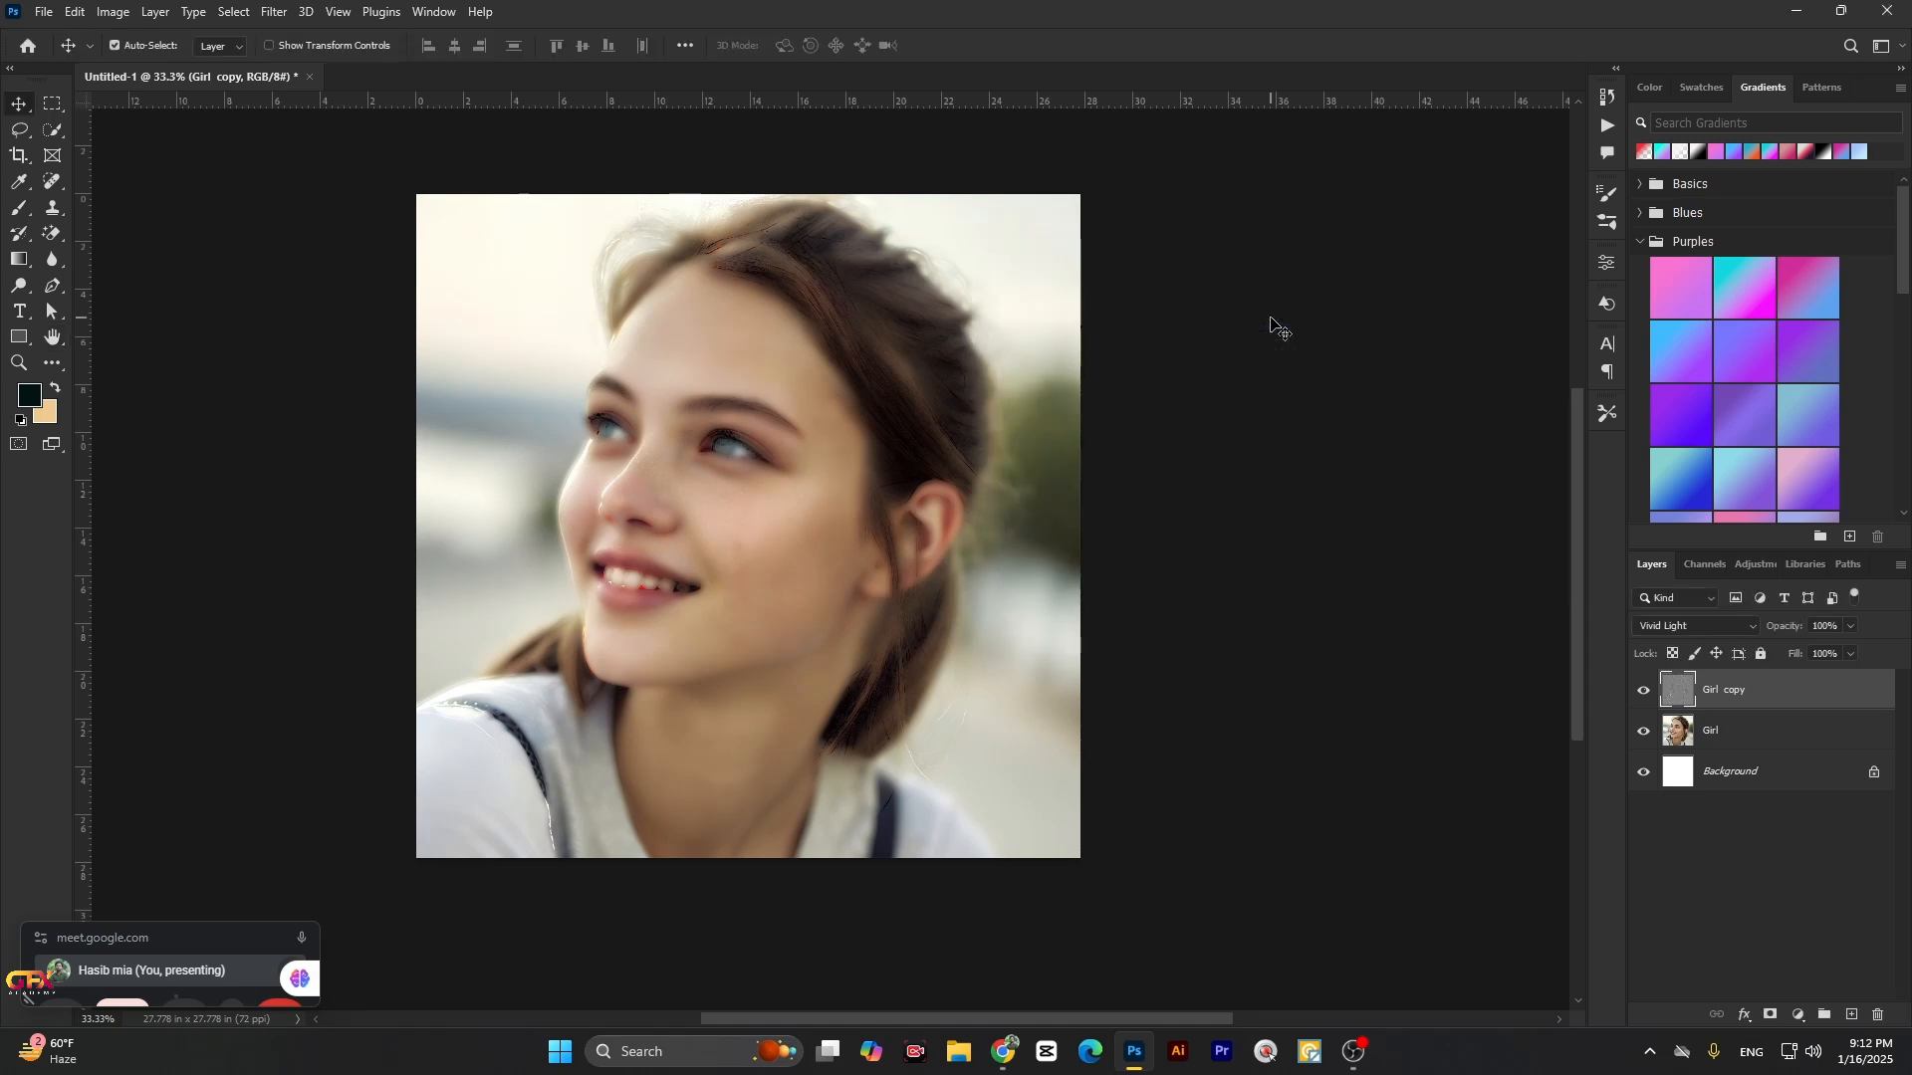
Step: Apply a light Gaussian Blur with a low radius to the Girl copy layer, so the facial skin stays smoothed
{"action": "left_click", "coordinate": [271, 12]}
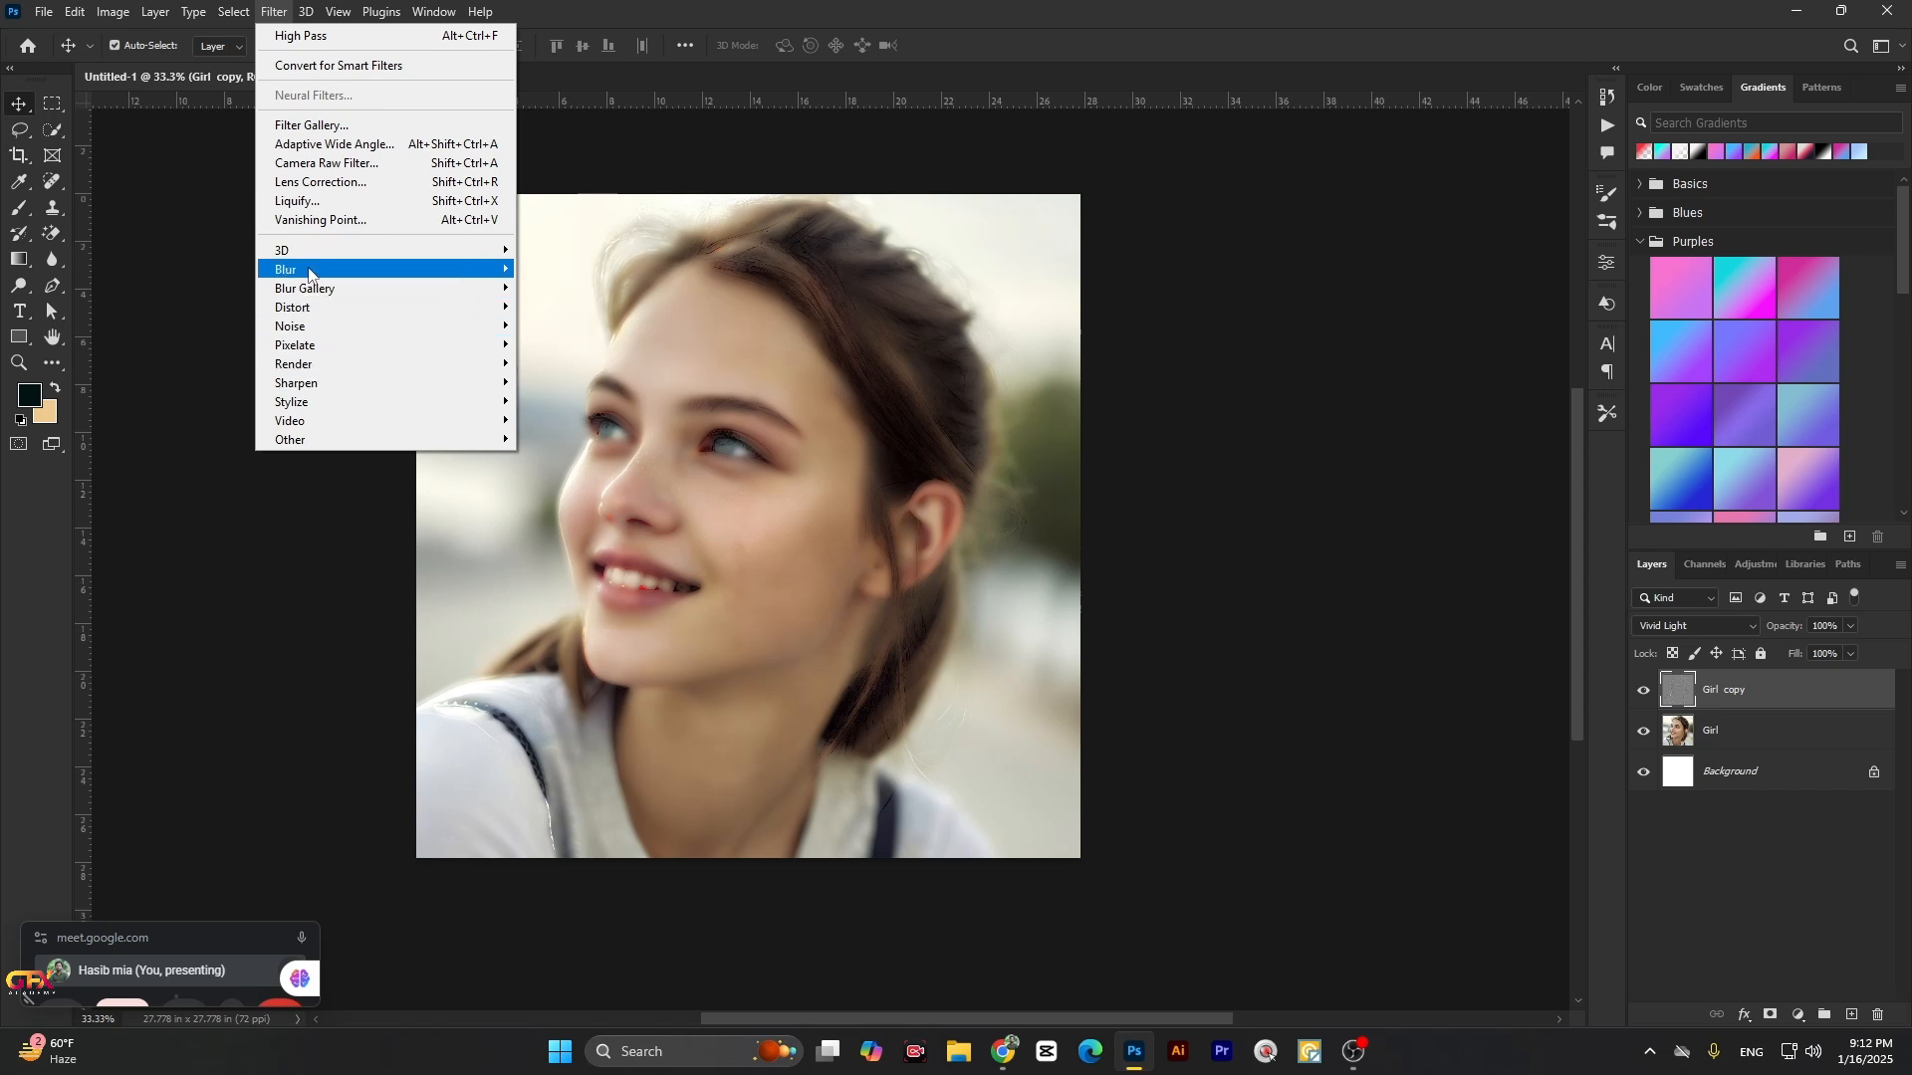
{"action": "mouse_move", "coordinate": [311, 274]}
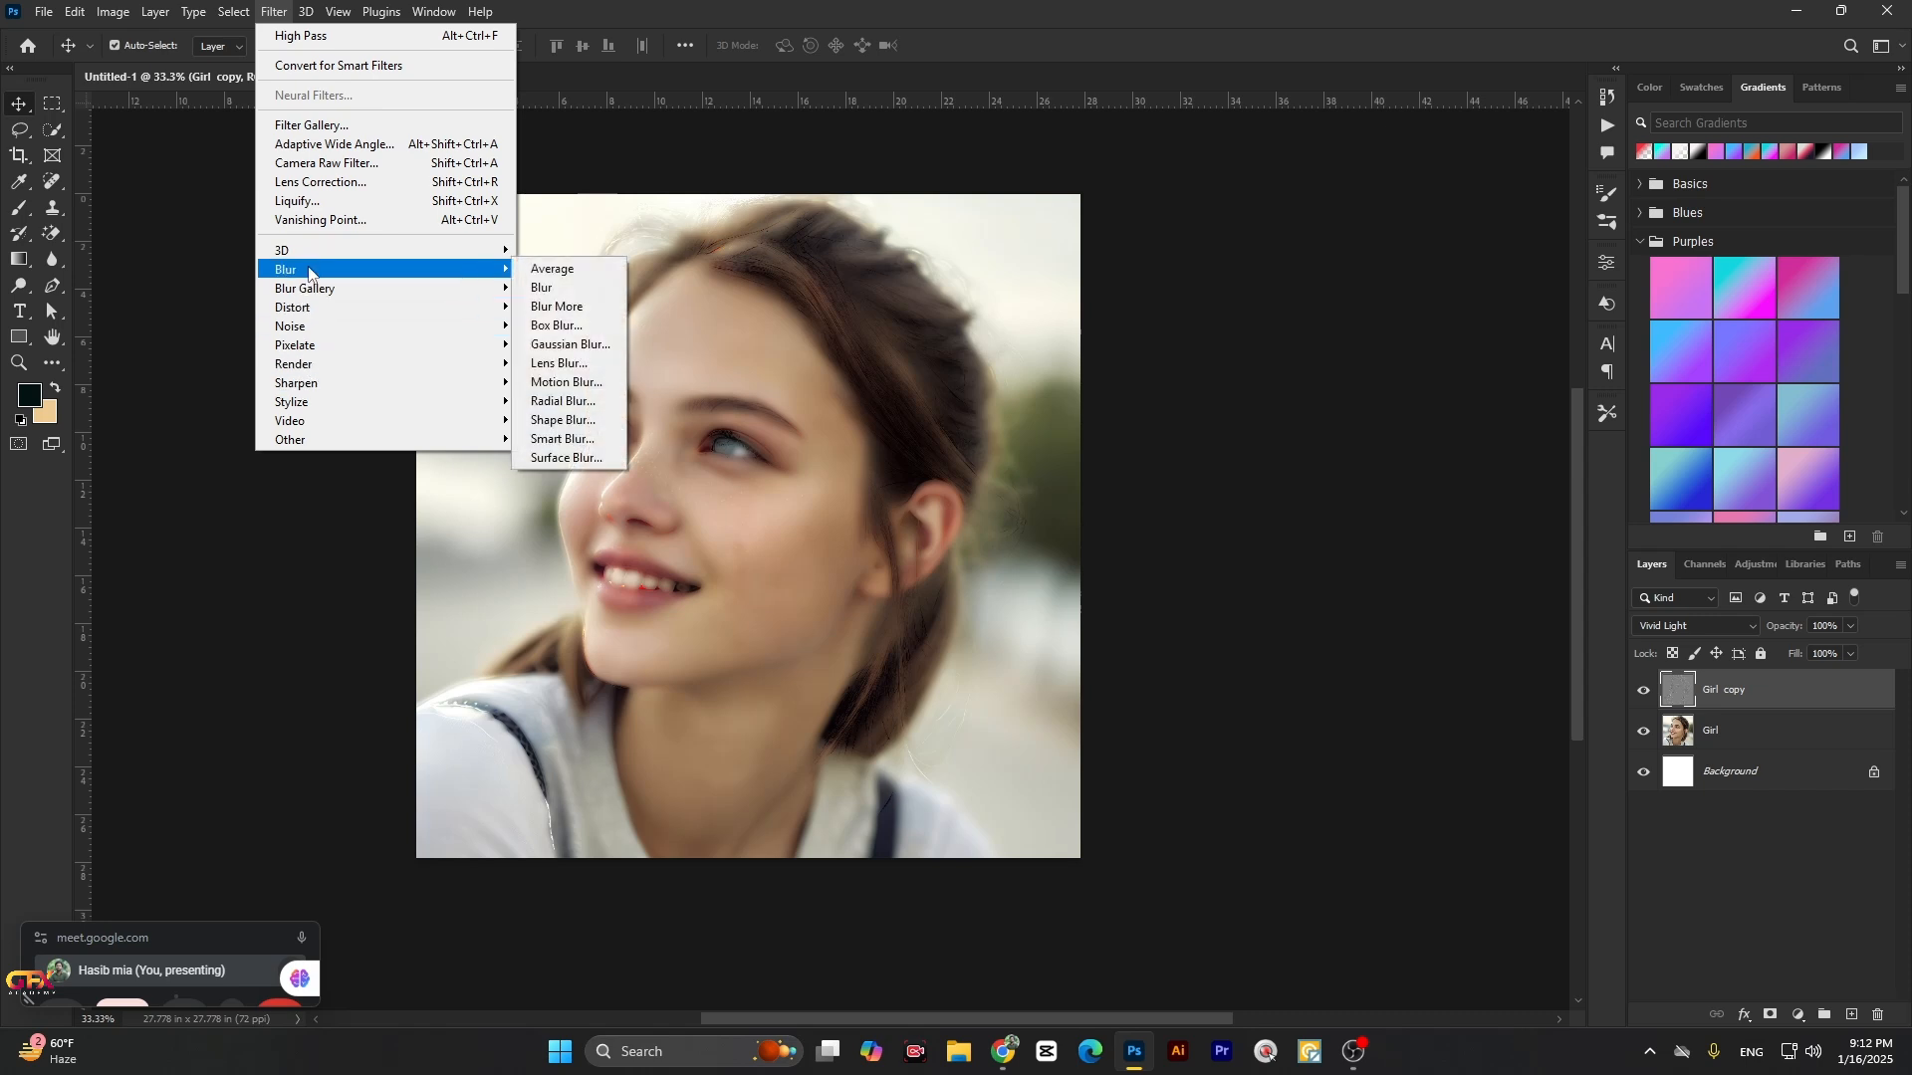
{"action": "left_click", "coordinate": [569, 345]}
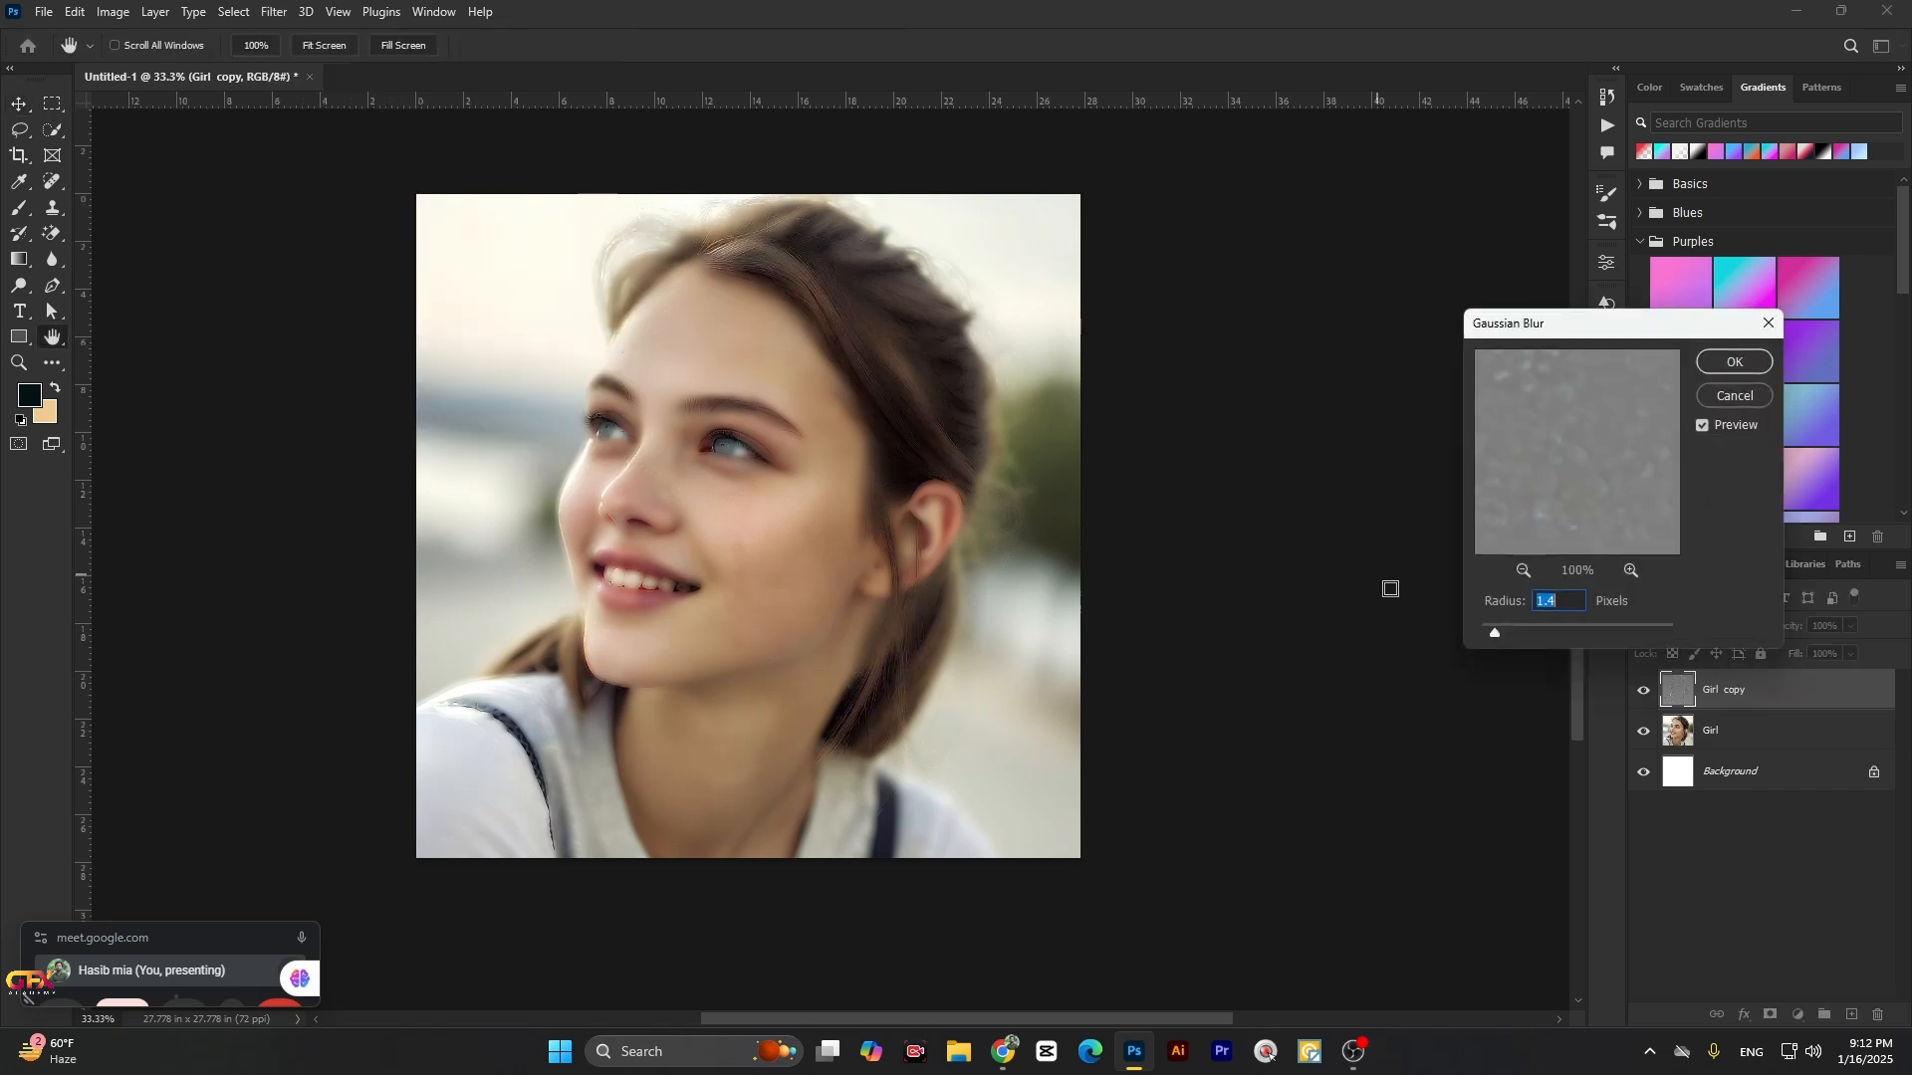
{"action": "left_click_drag", "start_coordinate": [1496, 638], "coordinate": [1586, 626]}
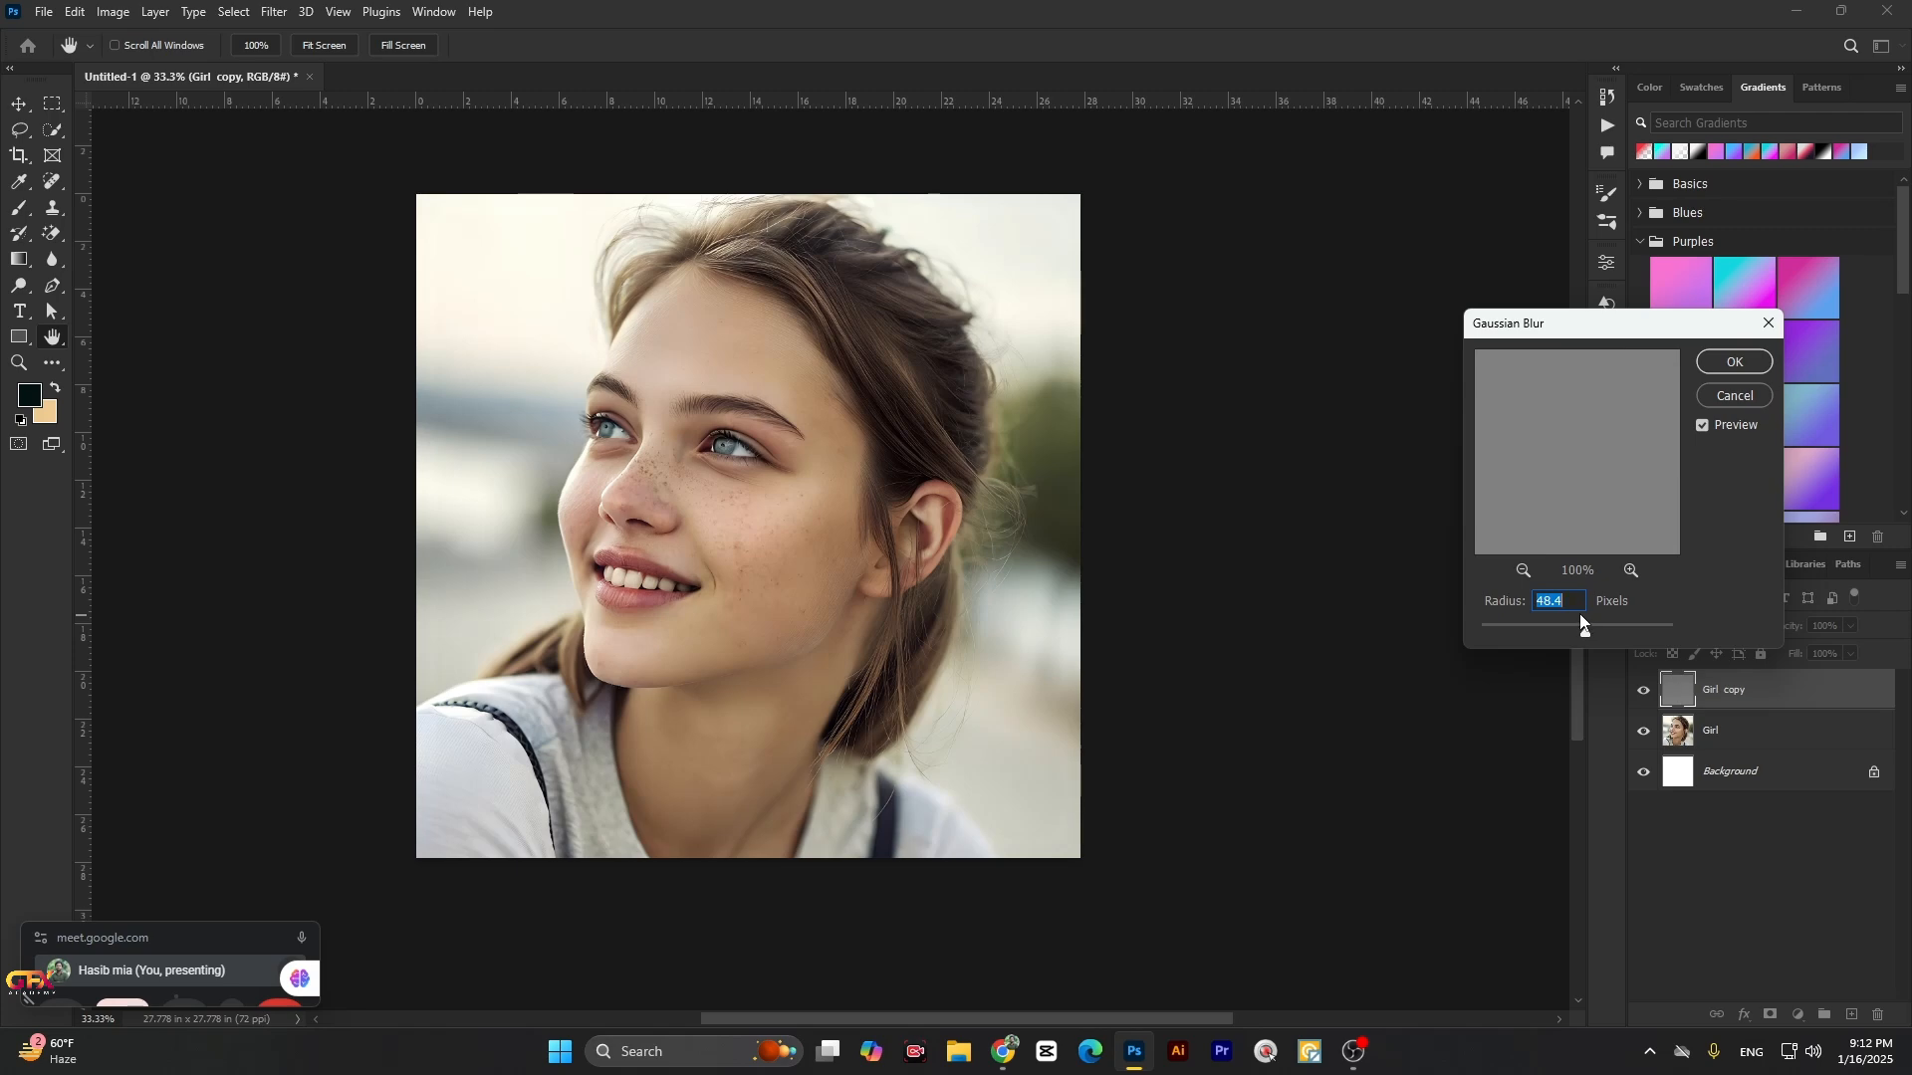
{"action": "left_click_drag", "start_coordinate": [1581, 624], "coordinate": [1513, 639]}
{"action": "left_click_drag", "start_coordinate": [1515, 638], "coordinate": [1555, 637]}
{"action": "left_click_drag", "start_coordinate": [1496, 639], "coordinate": [1498, 641]}
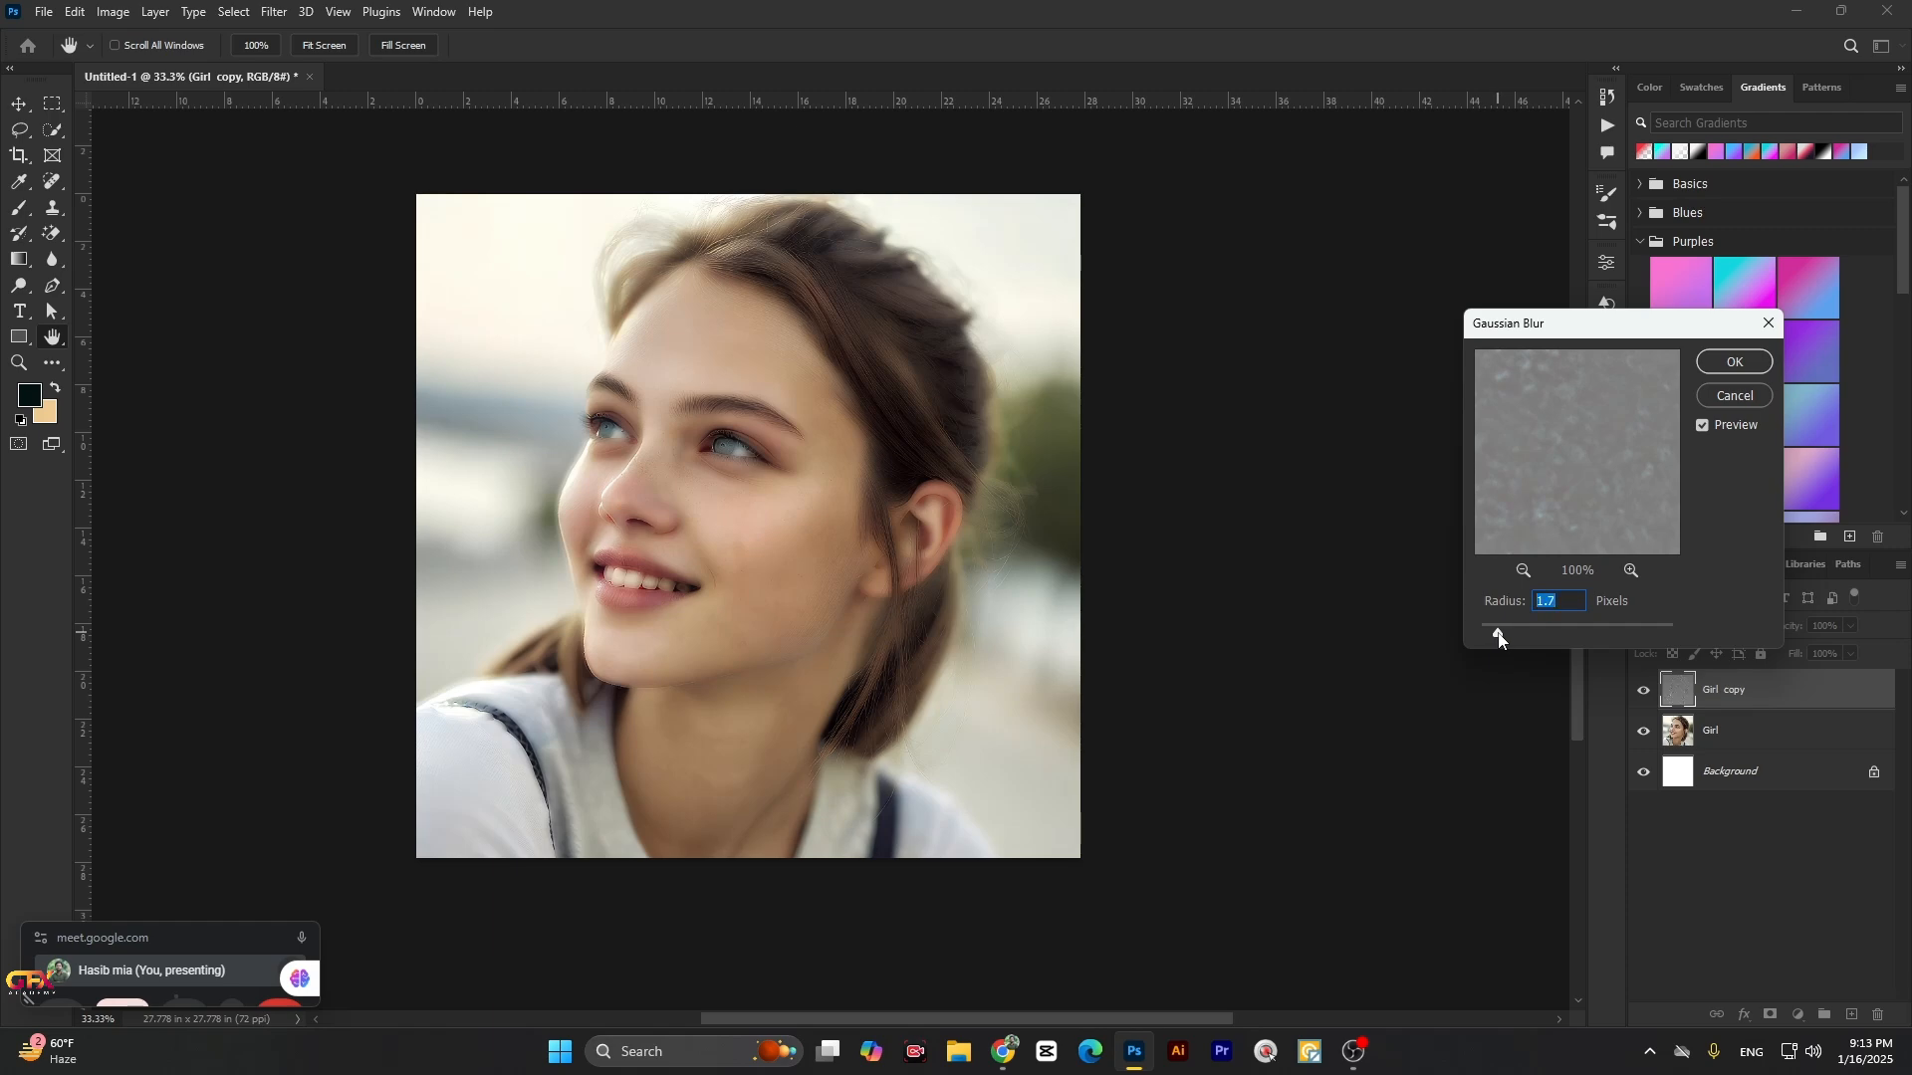
{"action": "left_click_drag", "start_coordinate": [1500, 640], "coordinate": [1504, 641]}
{"action": "left_click", "coordinate": [1728, 366]}
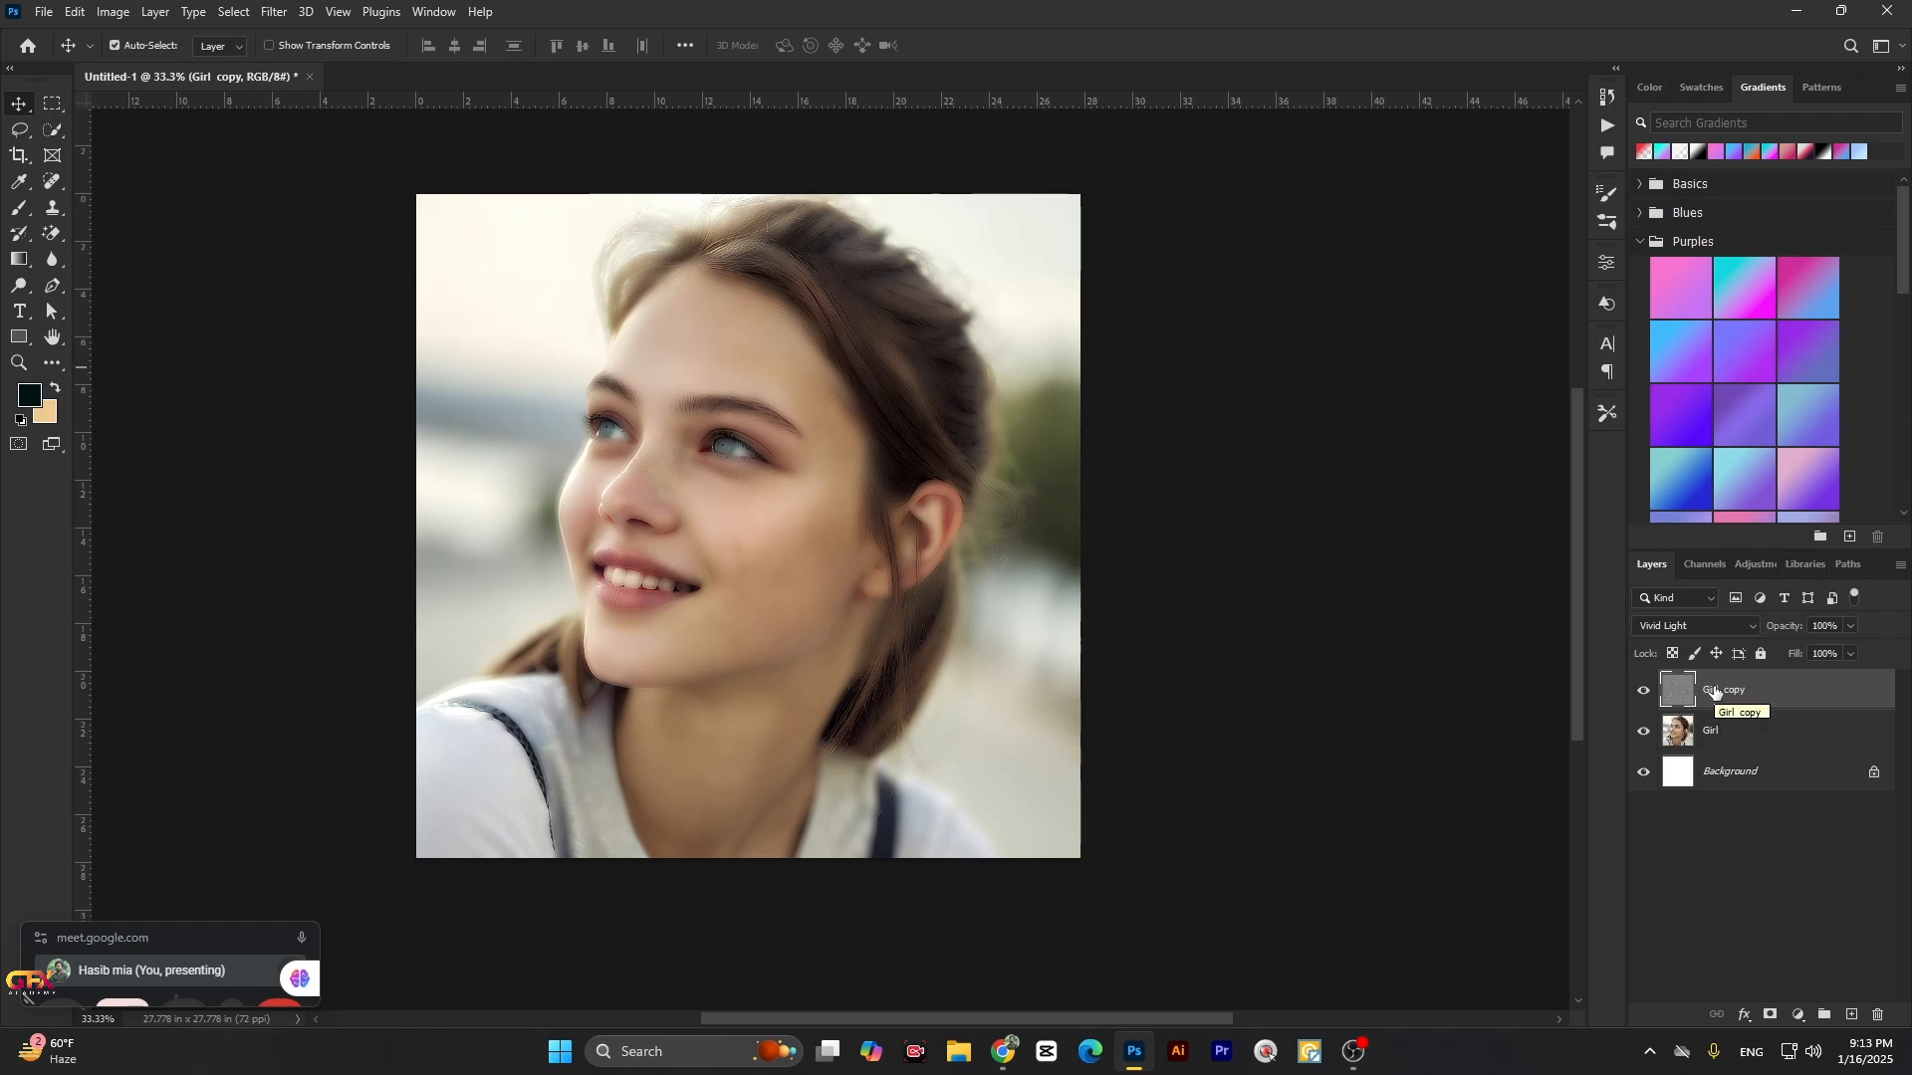
Step: Add a black layer mask to the Girl copy layer and ready the Brush tool with white as foreground color
{"action": "left_click", "coordinate": [1770, 1015], "text": "alt"}
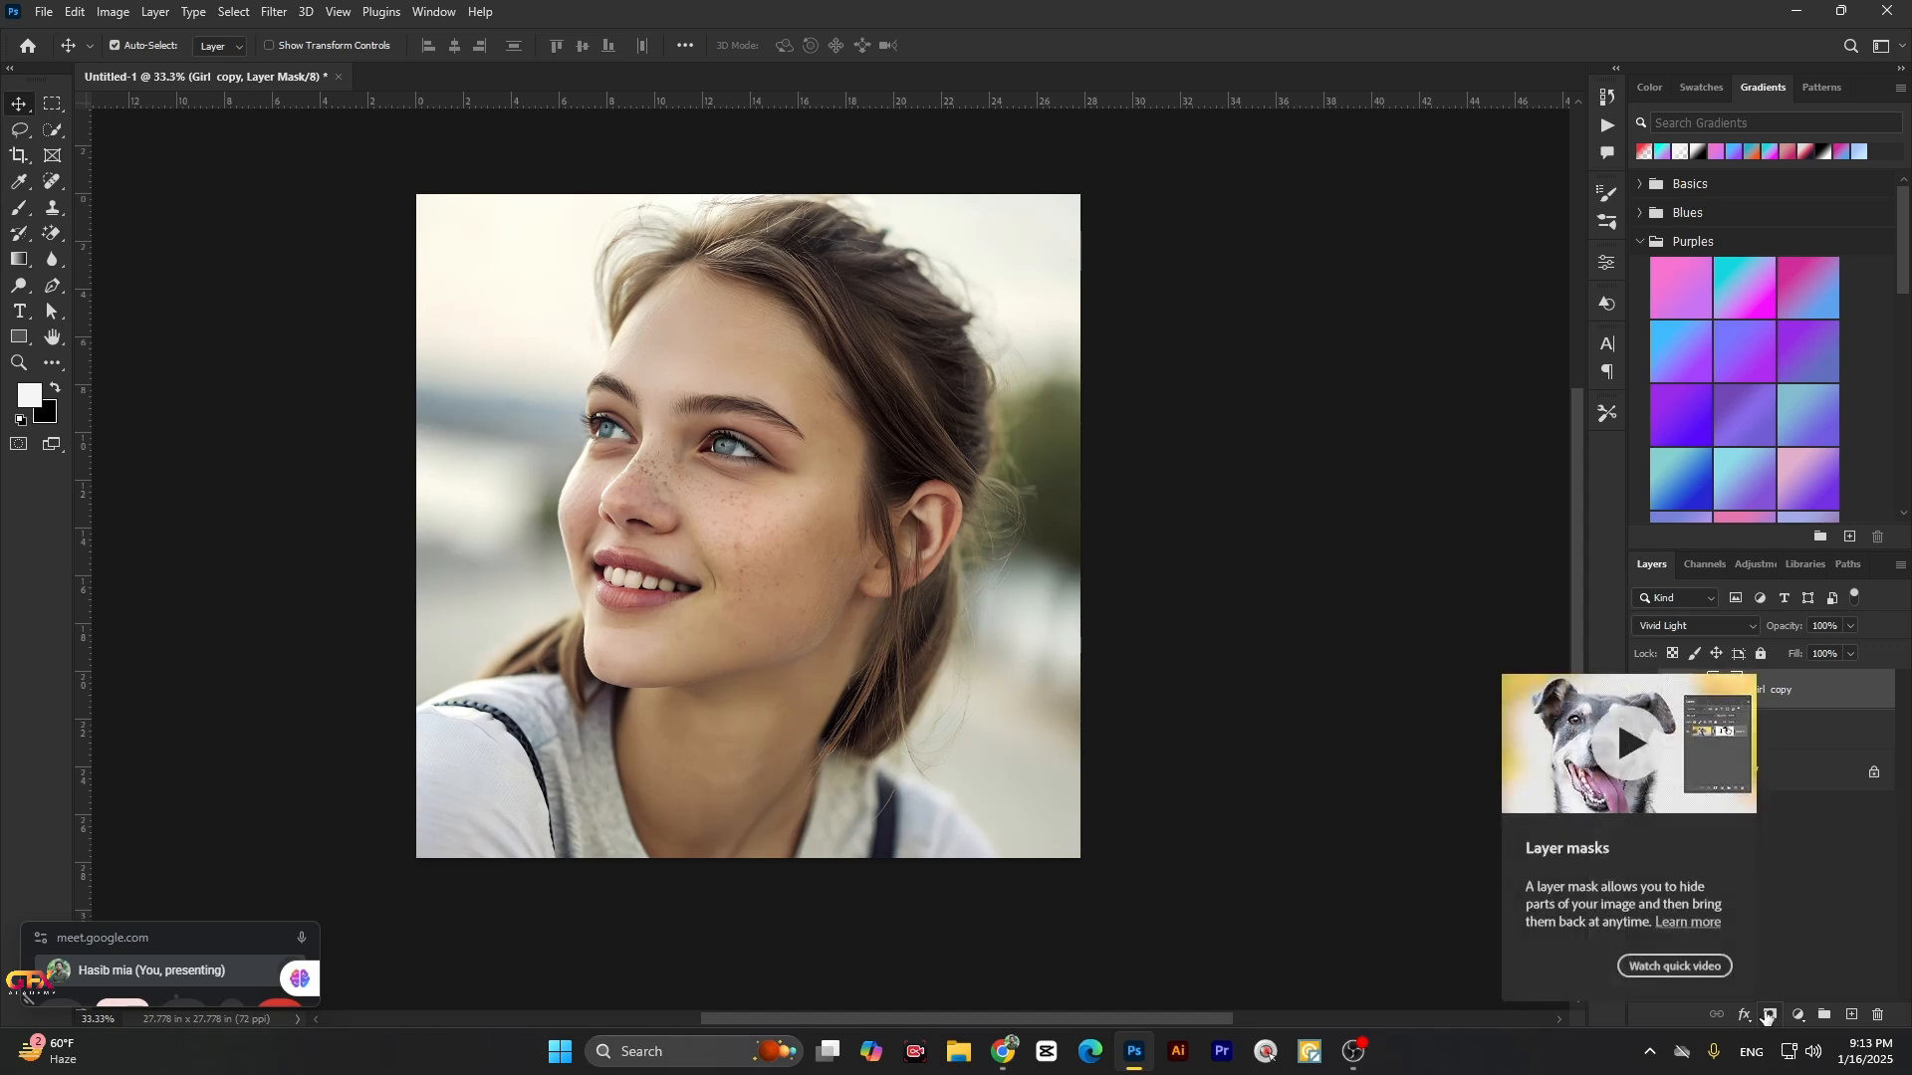
{"action": "left_click", "coordinate": [19, 209]}
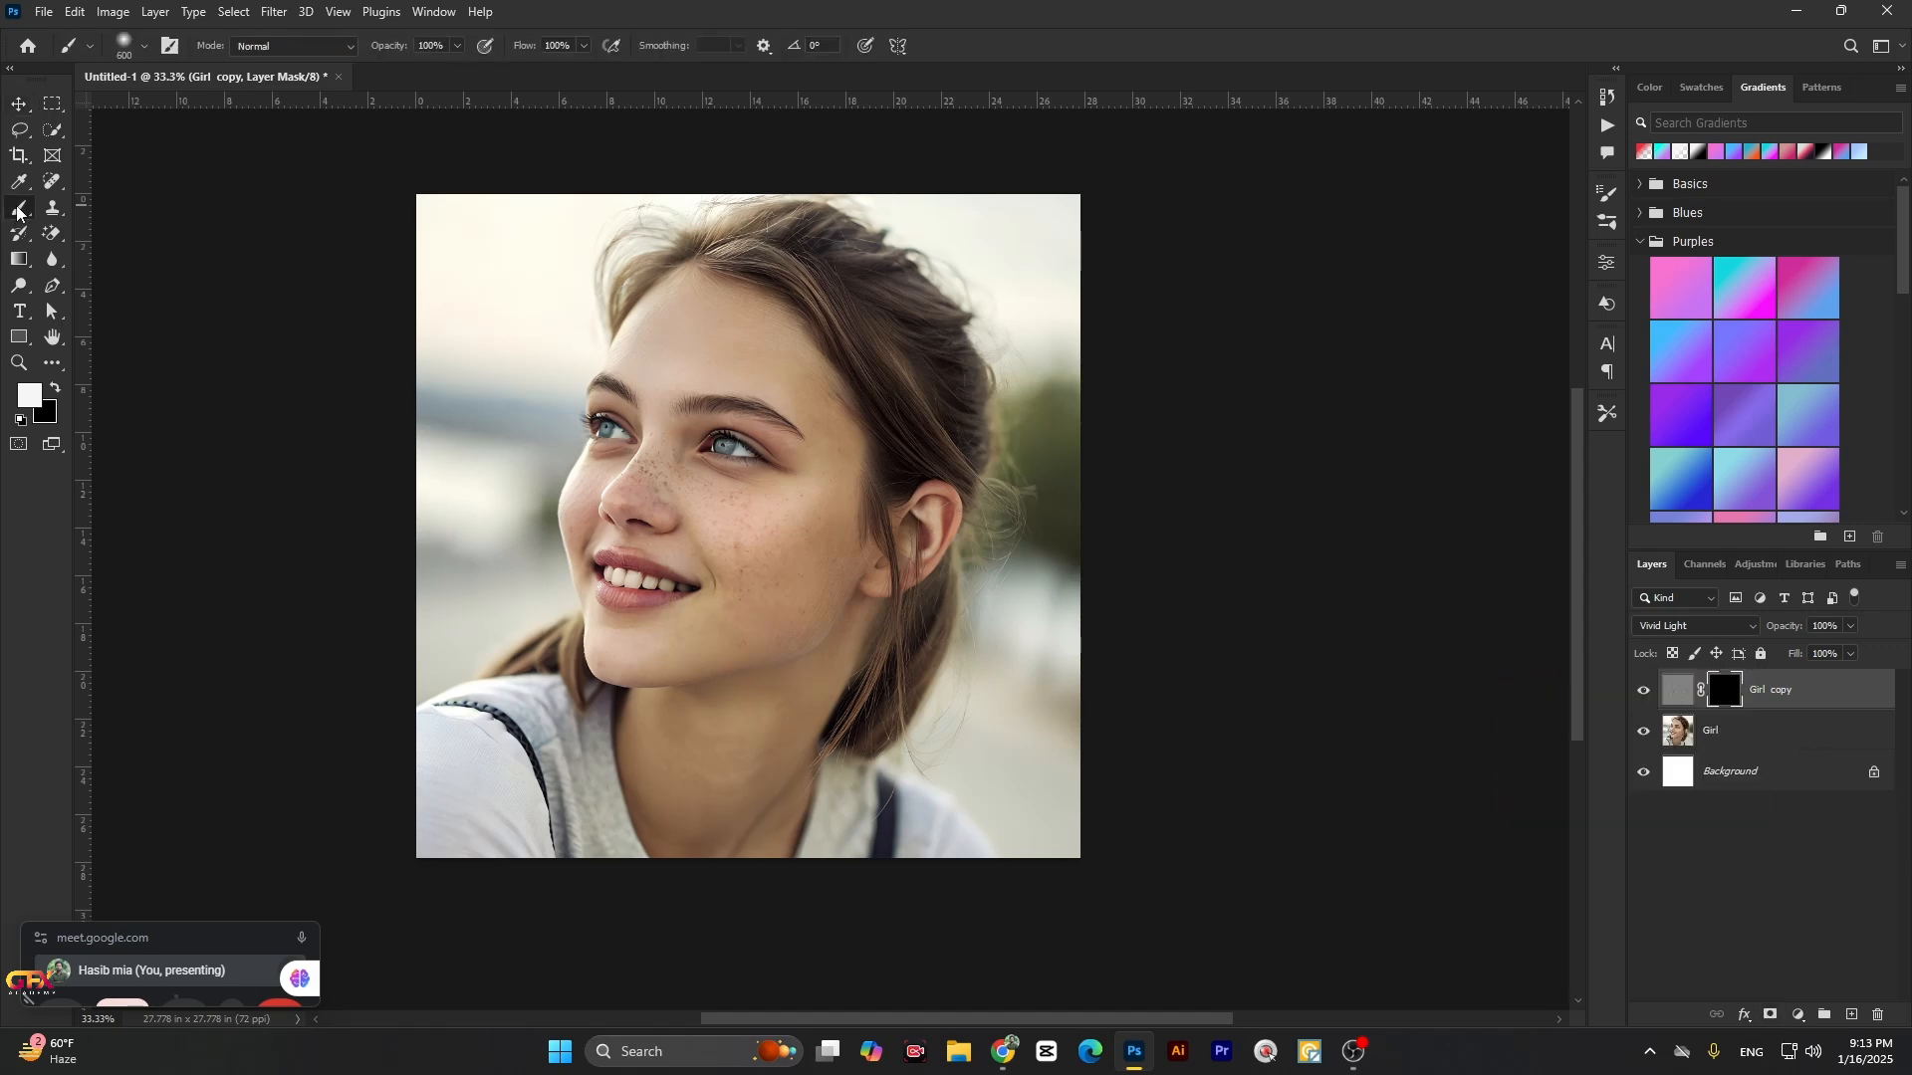
{"action": "scroll", "coordinate": [734, 559], "scroll_direction": "up", "scroll_amount": 3}
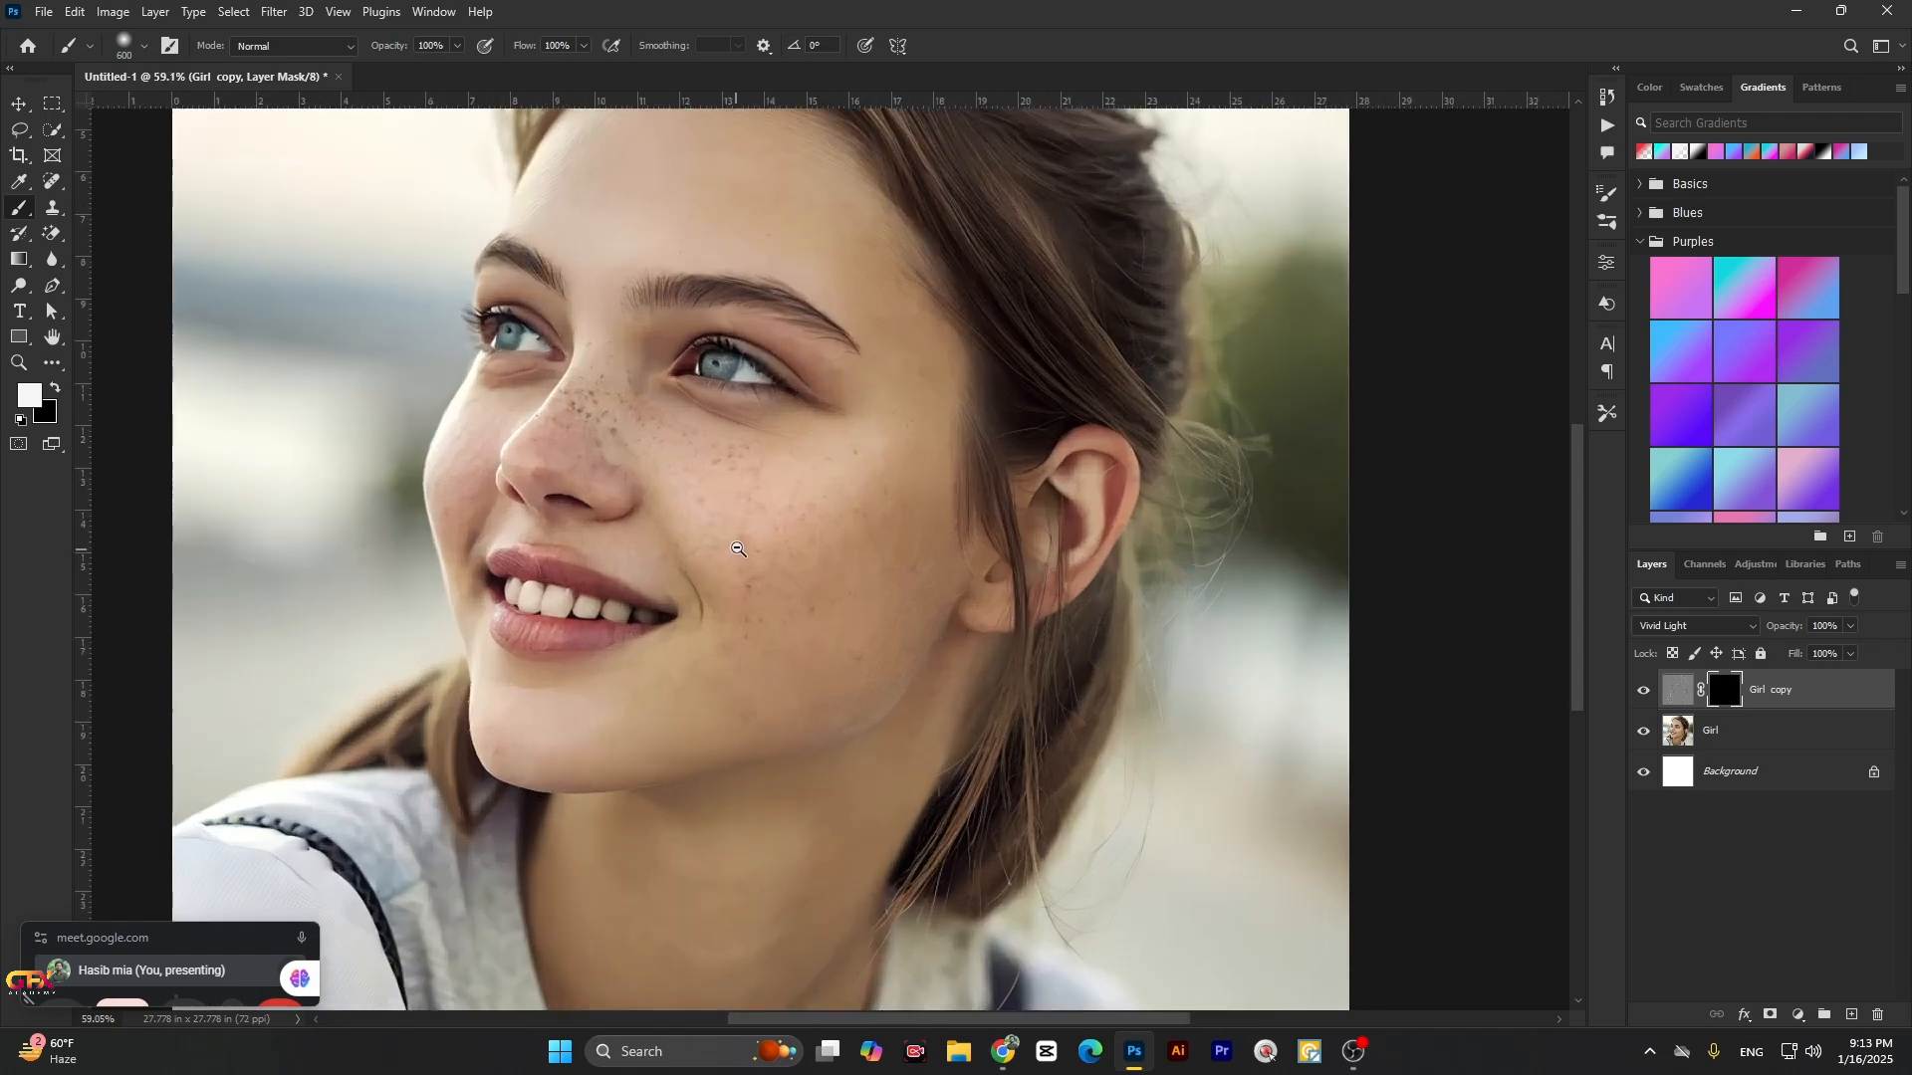
{"action": "mouse_move", "coordinate": [764, 528]}
{"action": "left_mouse_down"}
{"action": "mouse_move", "coordinate": [747, 546]}
{"action": "mouse_move", "coordinate": [648, 482]}
{"action": "mouse_move", "coordinate": [693, 559]}
{"action": "left_mouse_up"}
{"action": "left_click", "coordinate": [48, 391]}
{"action": "left_click", "coordinate": [48, 392]}
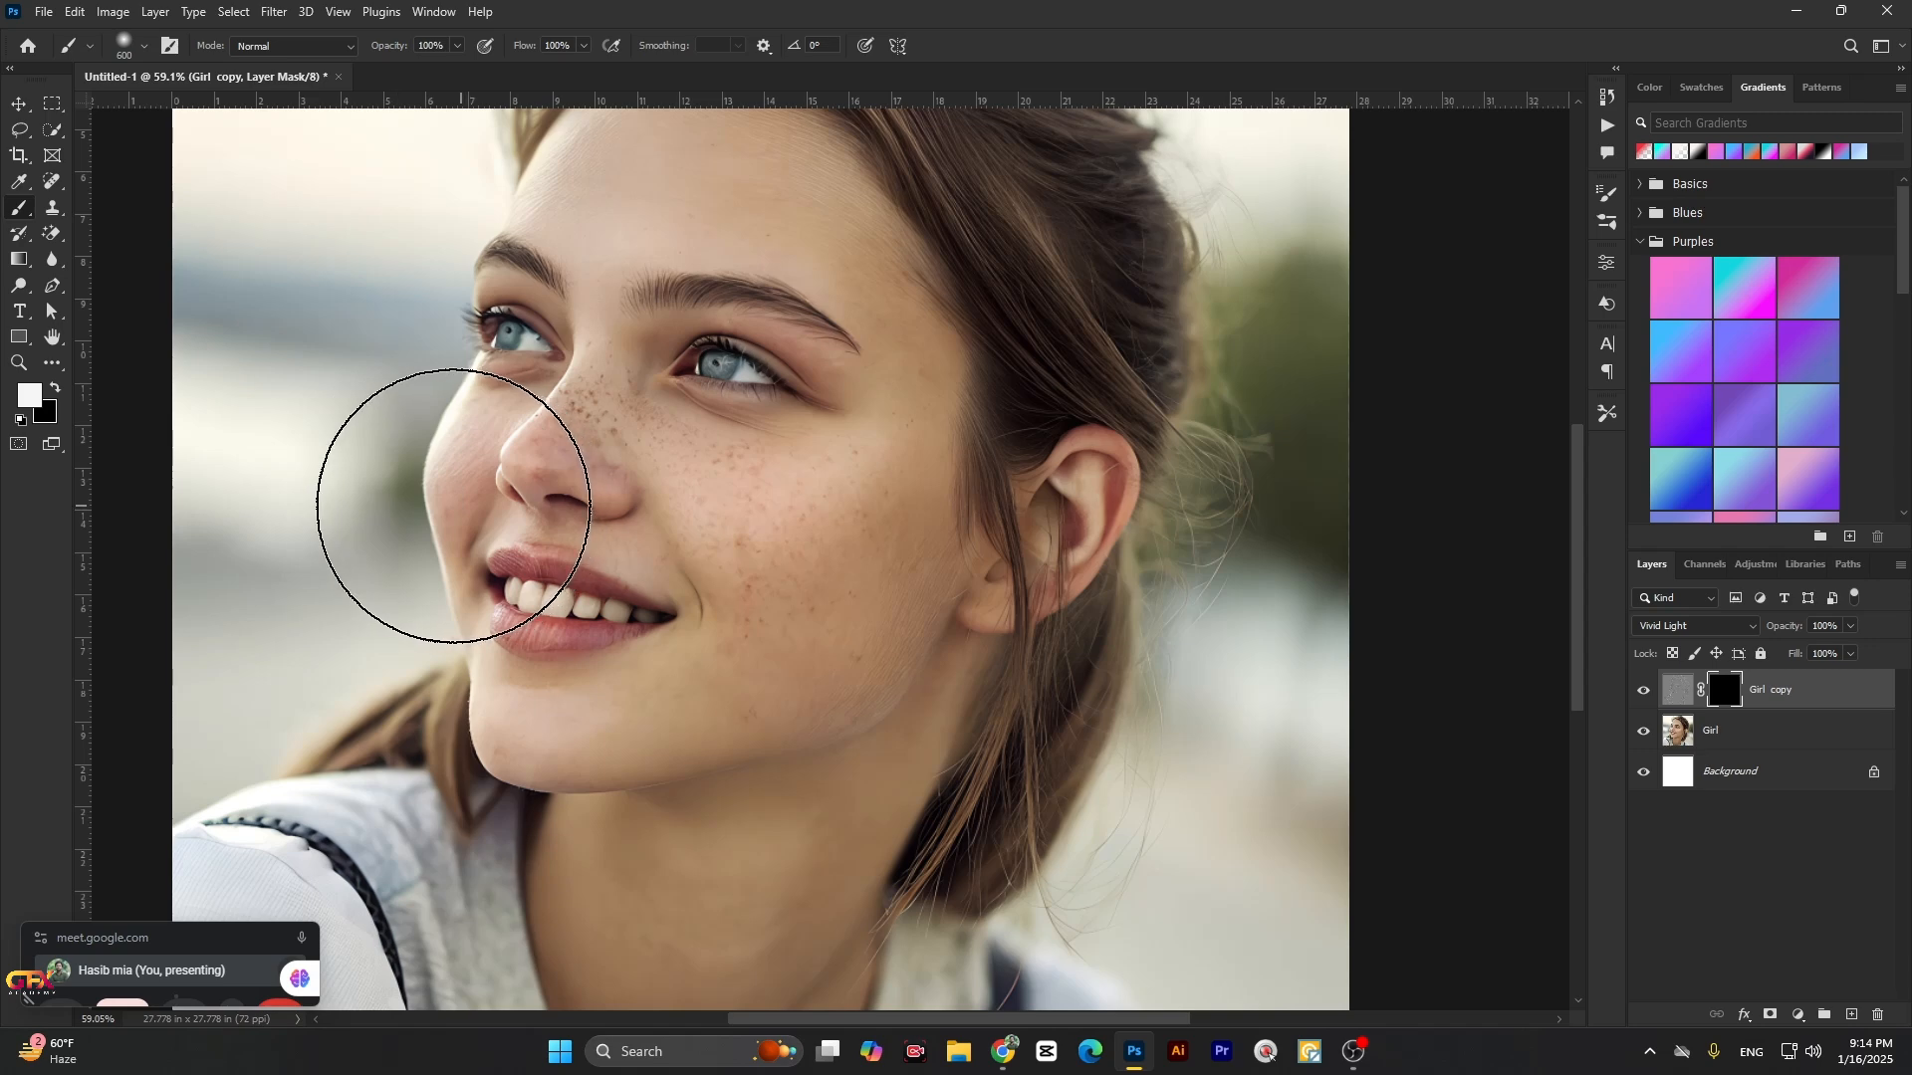
Step: Set the brush size to 500 and paint white on the Girl copy mask over the freckled near cheek
{"action": "key", "text": "bracketleft"}
{"action": "key", "text": "bracketleft"}
{"action": "key", "text": "bracketleft"}
{"action": "key", "text": "bracketleft"}
{"action": "key", "text": "bracketleft"}
{"action": "key", "text": "bracketleft"}
{"action": "key", "text": "bracketleft"}
{"action": "key", "text": "bracketleft"}
{"action": "key", "text": "bracketleft"}
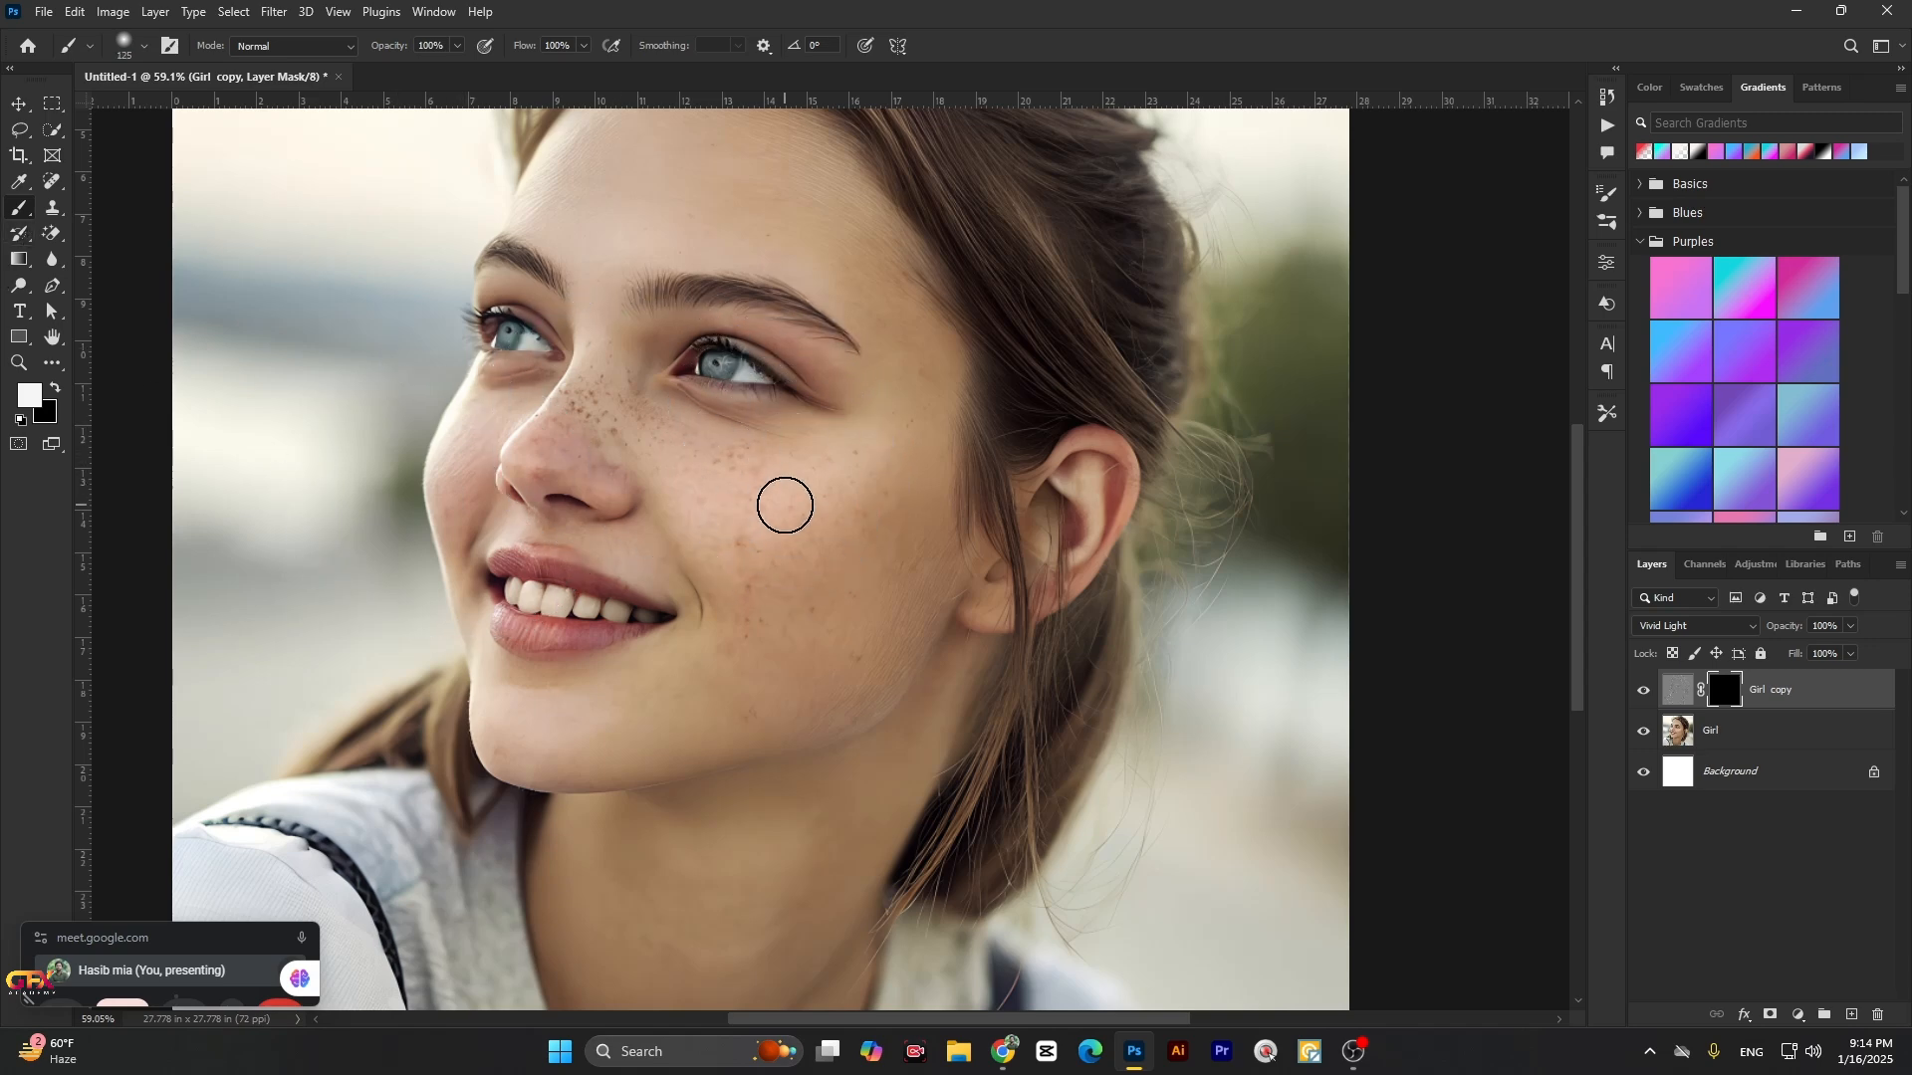
{"action": "key", "text": "bracketright"}
{"action": "key", "text": "bracketright"}
{"action": "key", "text": "bracketright"}
{"action": "key", "text": "bracketright"}
{"action": "key", "text": "bracketright"}
{"action": "key", "text": "bracketright"}
{"action": "key", "text": "bracketright"}
{"action": "key", "text": "bracketright"}
{"action": "key", "text": "bracketright"}
{"action": "key", "text": "bracketright"}
{"action": "key", "text": "bracketright"}
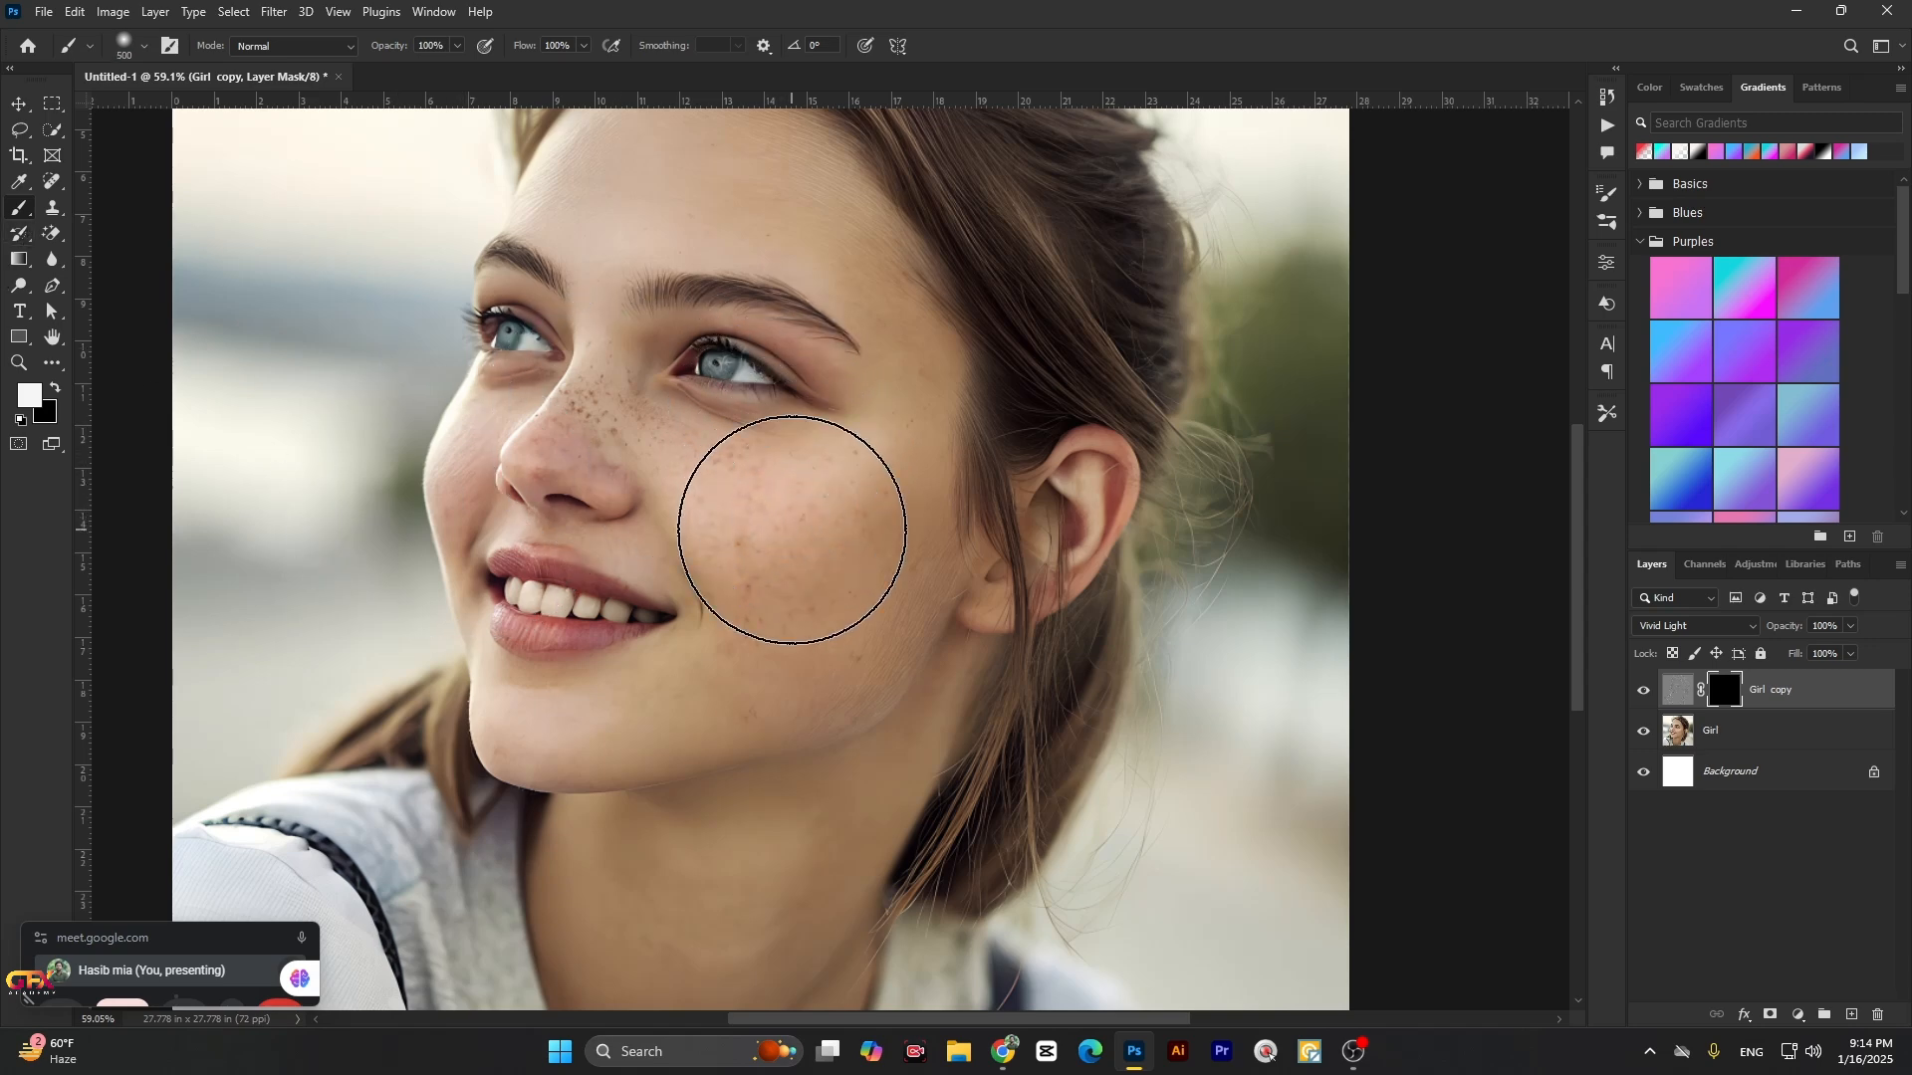
{"action": "key", "text": "bracketleft"}
{"action": "key", "text": "bracketleft"}
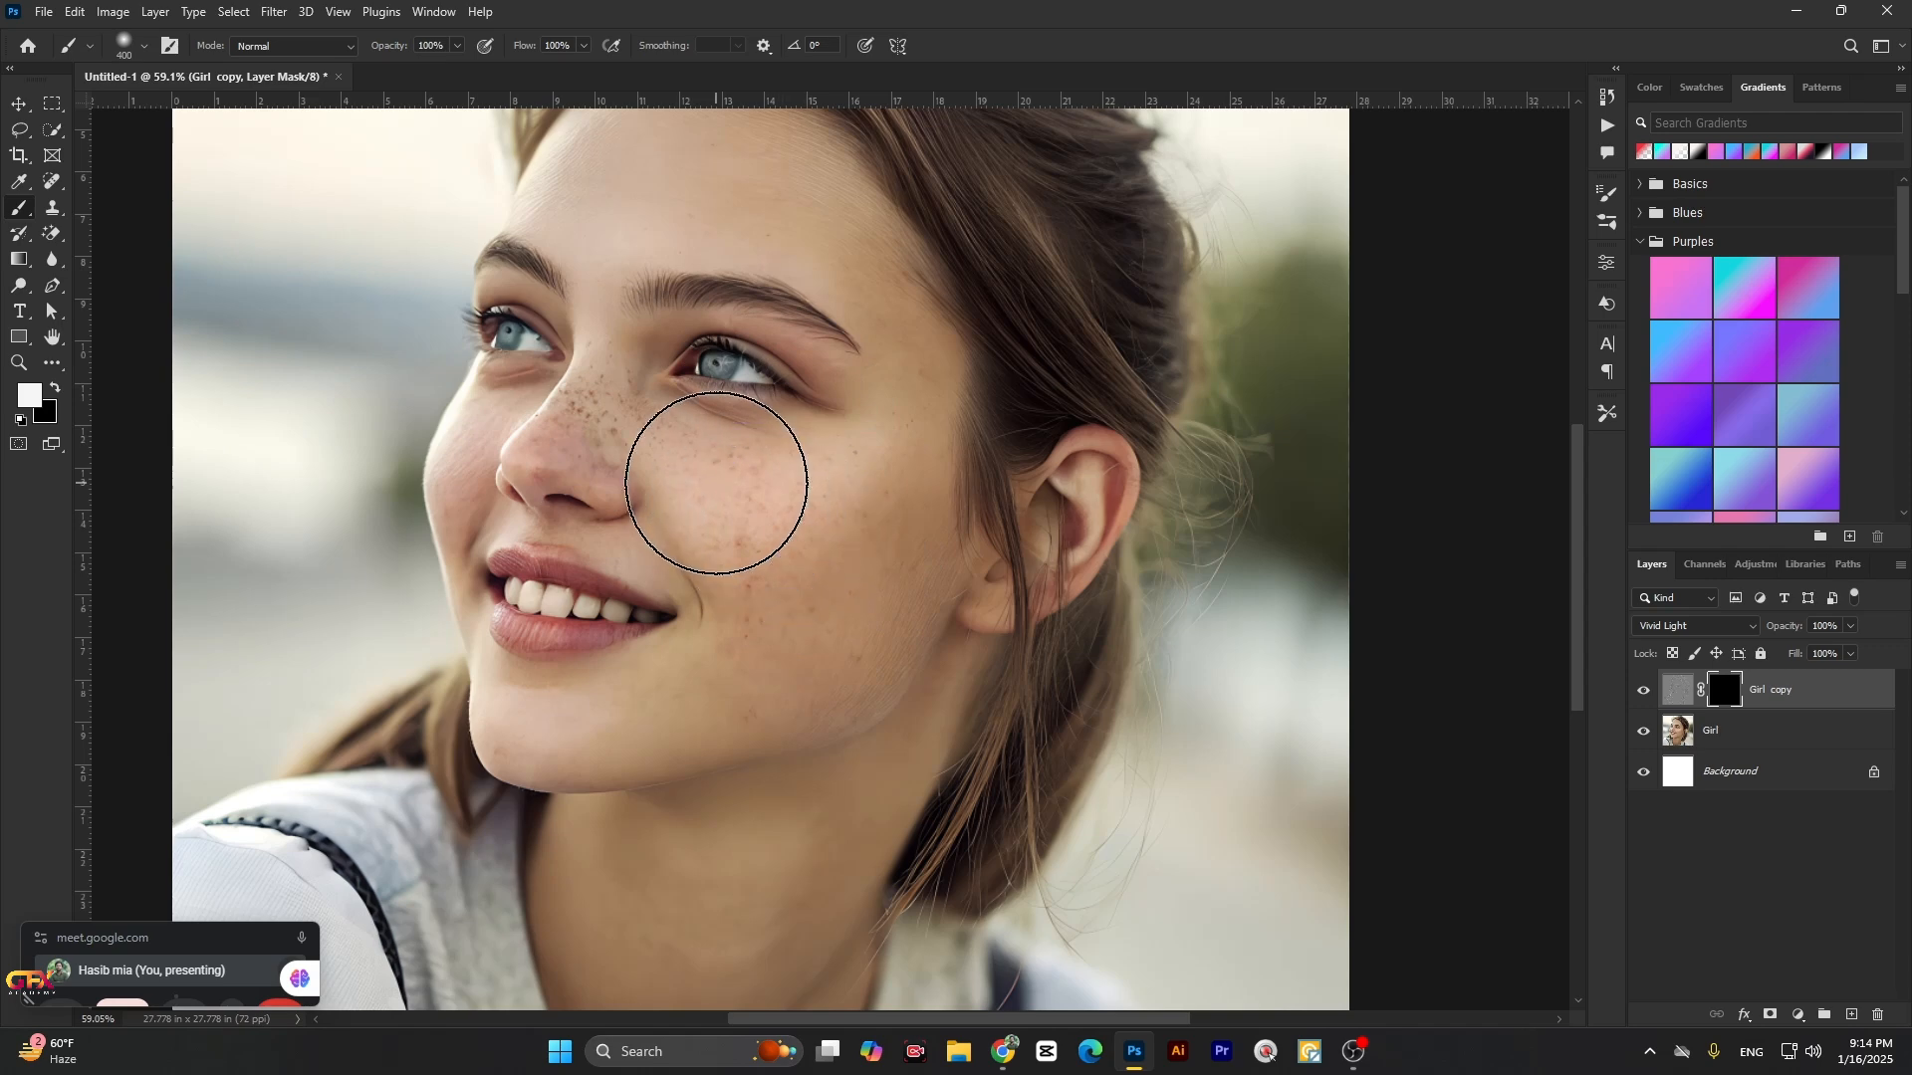
{"action": "key", "text": "bracketright"}
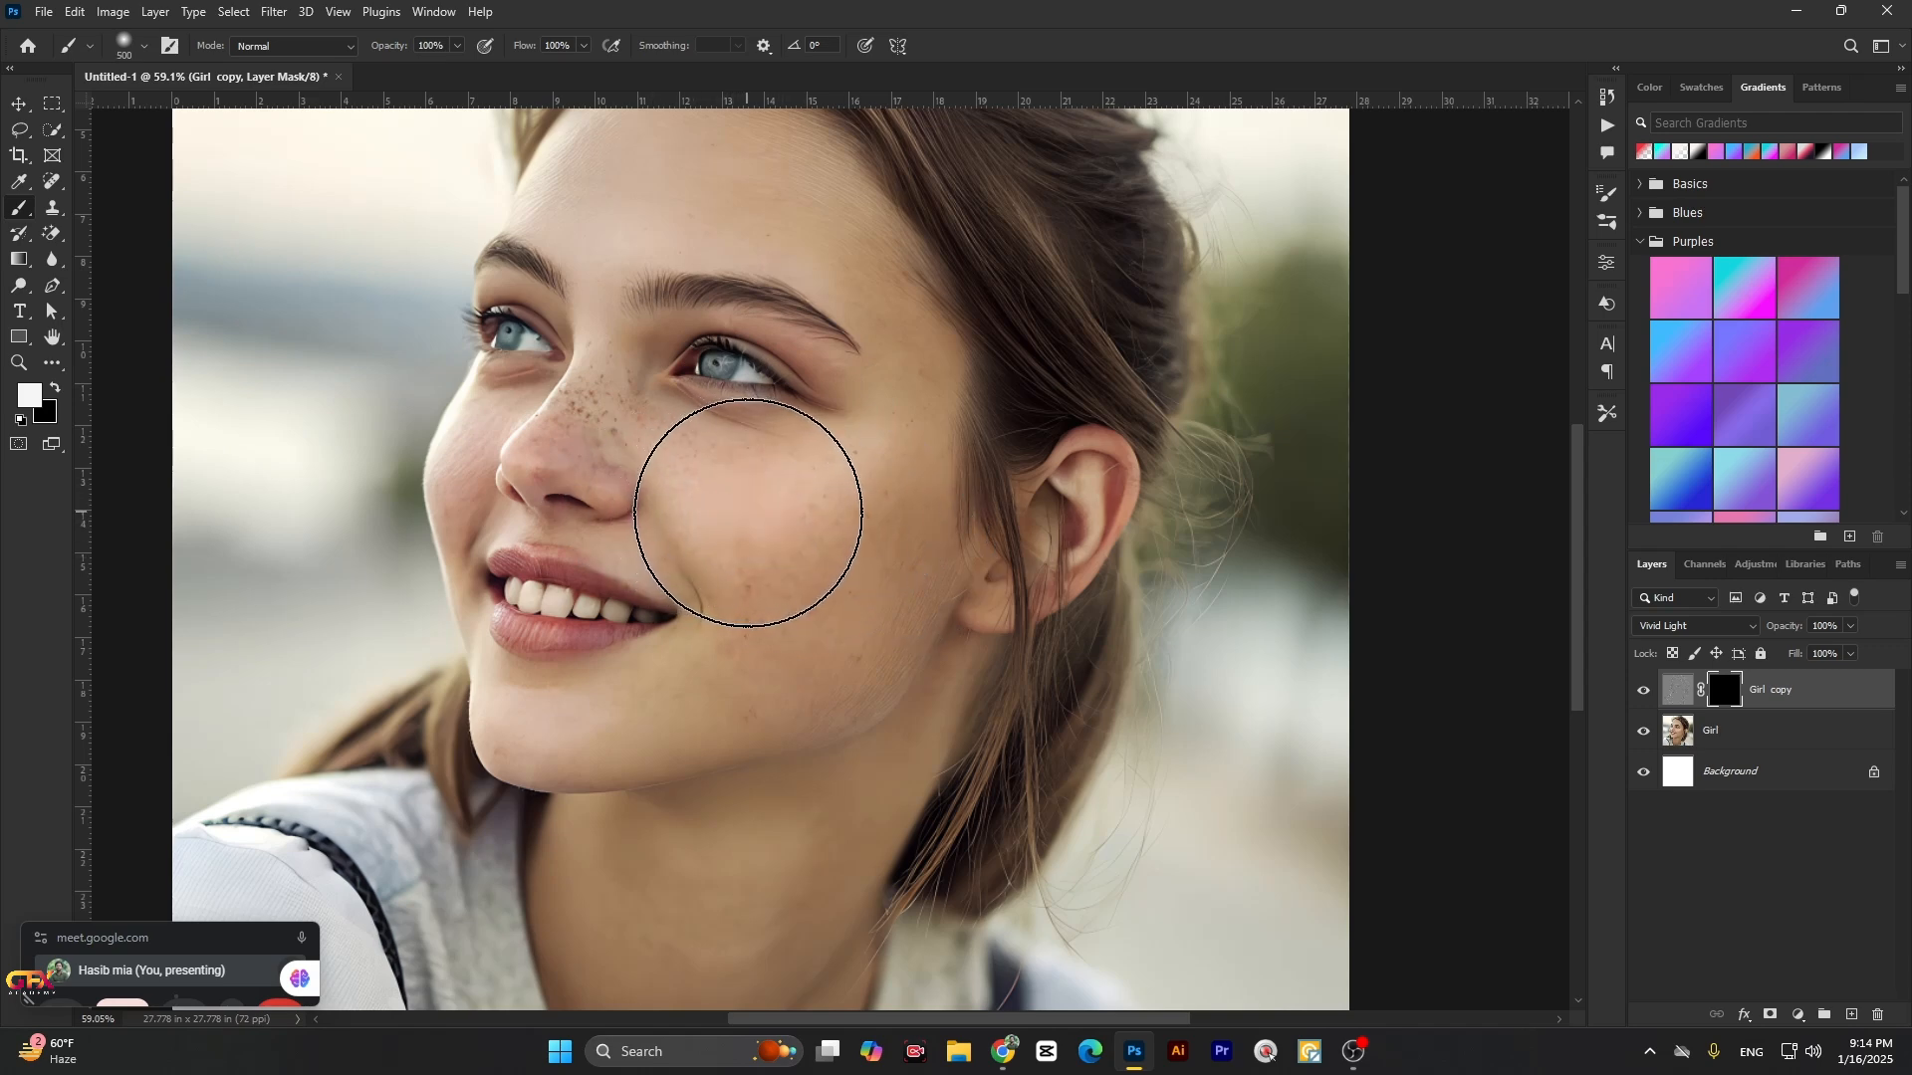
{"action": "left_click", "coordinate": [751, 511]}
{"action": "mouse_move", "coordinate": [817, 529]}
{"action": "left_mouse_down"}
{"action": "mouse_move", "coordinate": [788, 599]}
{"action": "mouse_move", "coordinate": [826, 566]}
{"action": "mouse_move", "coordinate": [825, 525]}
{"action": "mouse_move", "coordinate": [777, 645]}
{"action": "left_mouse_up"}
Step: Reduce the brush size to 175 and paint the mask over the freckles on the nose and the far cheek
{"action": "key", "text": "bracketleft"}
{"action": "key", "text": "bracketleft"}
{"action": "key", "text": "bracketleft"}
{"action": "key", "text": "bracketleft"}
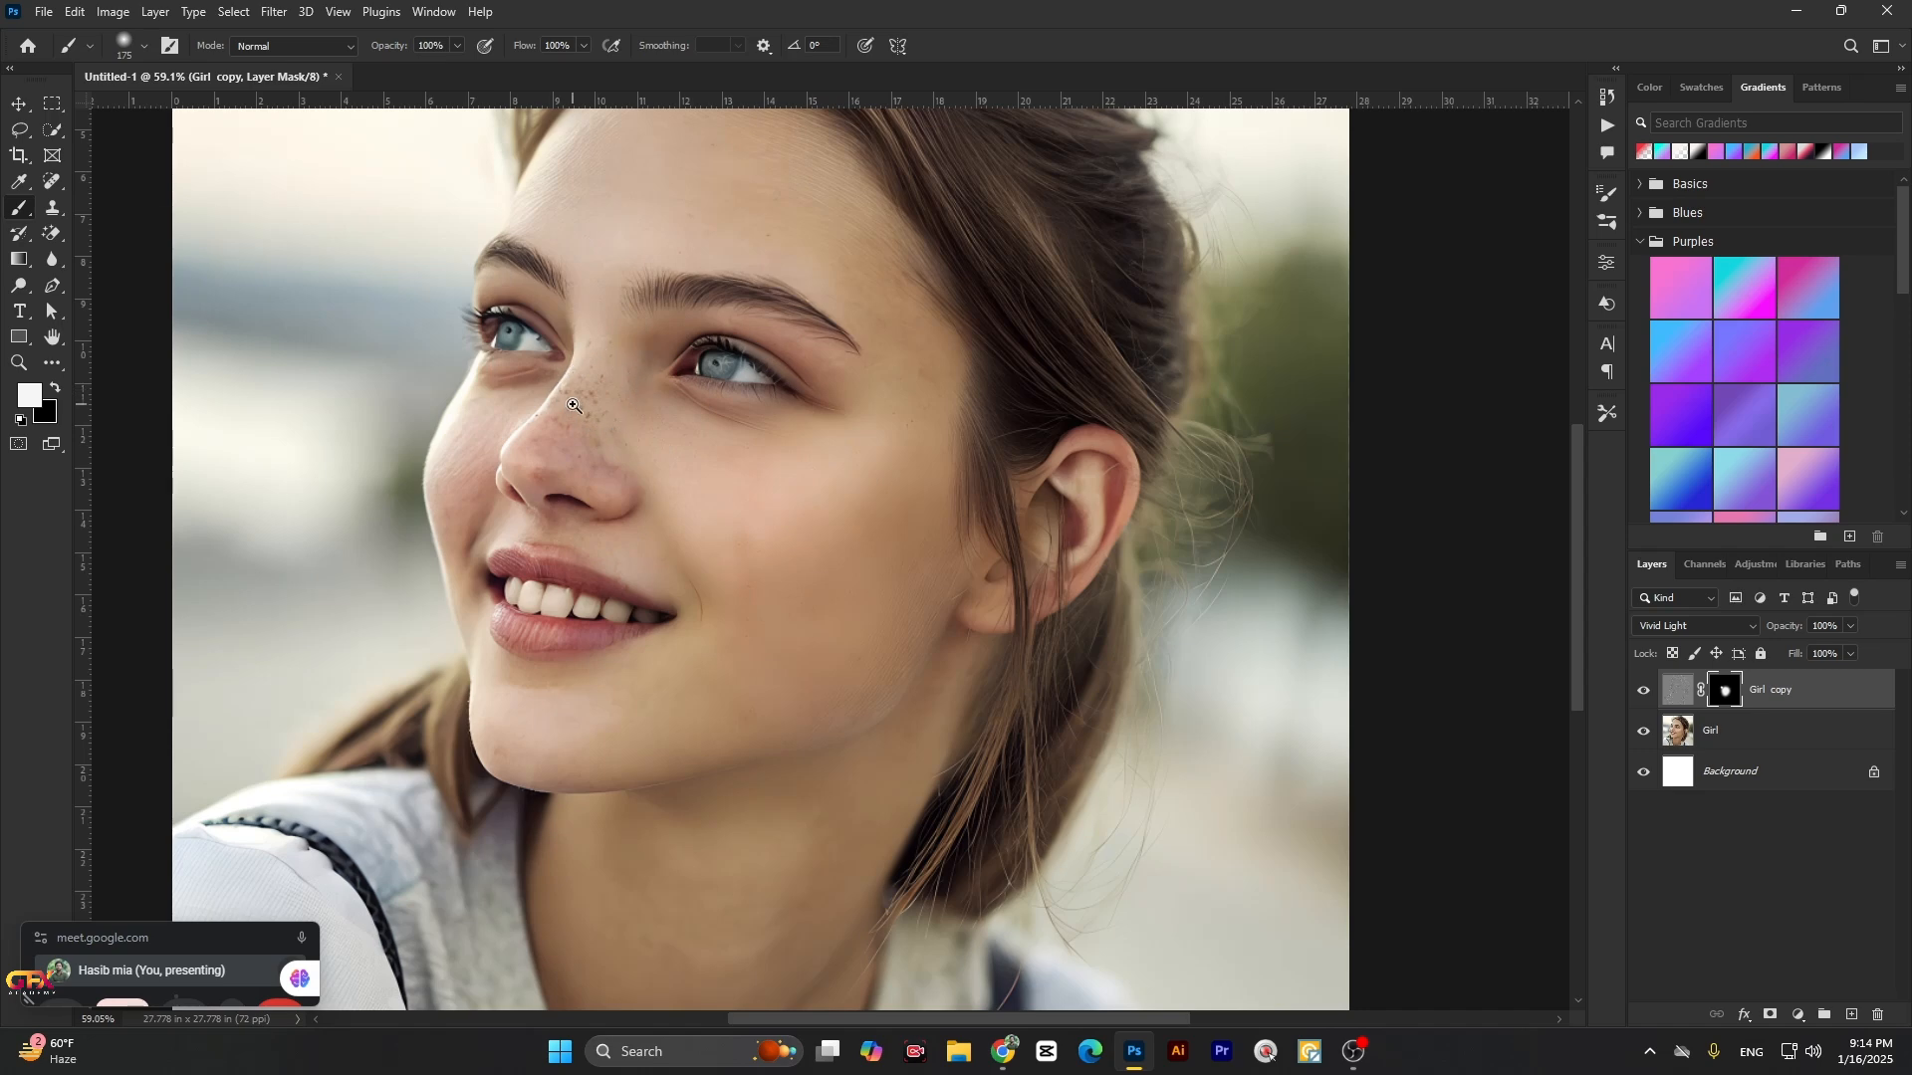
{"action": "scroll", "coordinate": [603, 368], "scroll_direction": "up", "scroll_amount": 5}
{"action": "mouse_move", "coordinate": [610, 345]}
{"action": "left_mouse_down"}
{"action": "mouse_move", "coordinate": [554, 467]}
{"action": "mouse_move", "coordinate": [600, 338]}
{"action": "mouse_move", "coordinate": [564, 444]}
{"action": "left_mouse_up"}
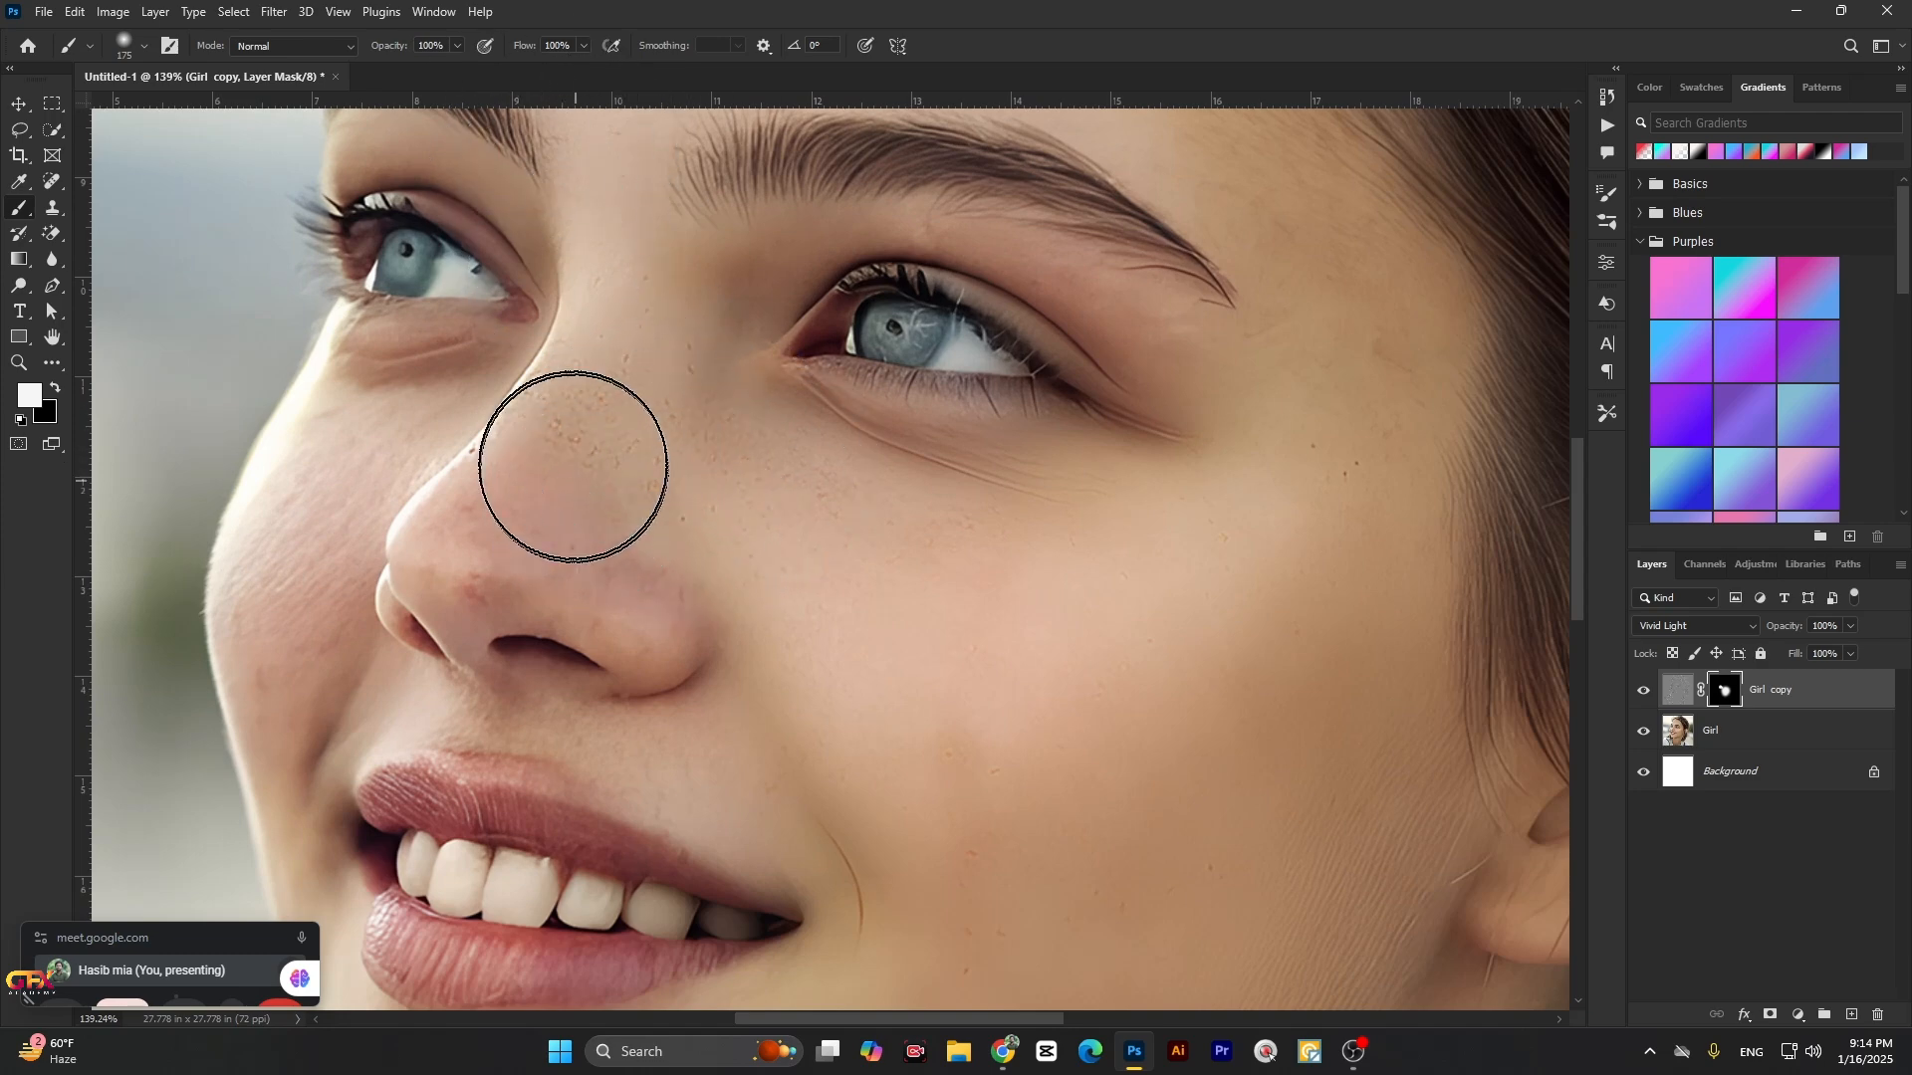
{"action": "scroll", "coordinate": [455, 475], "scroll_direction": "down", "scroll_amount": 3}
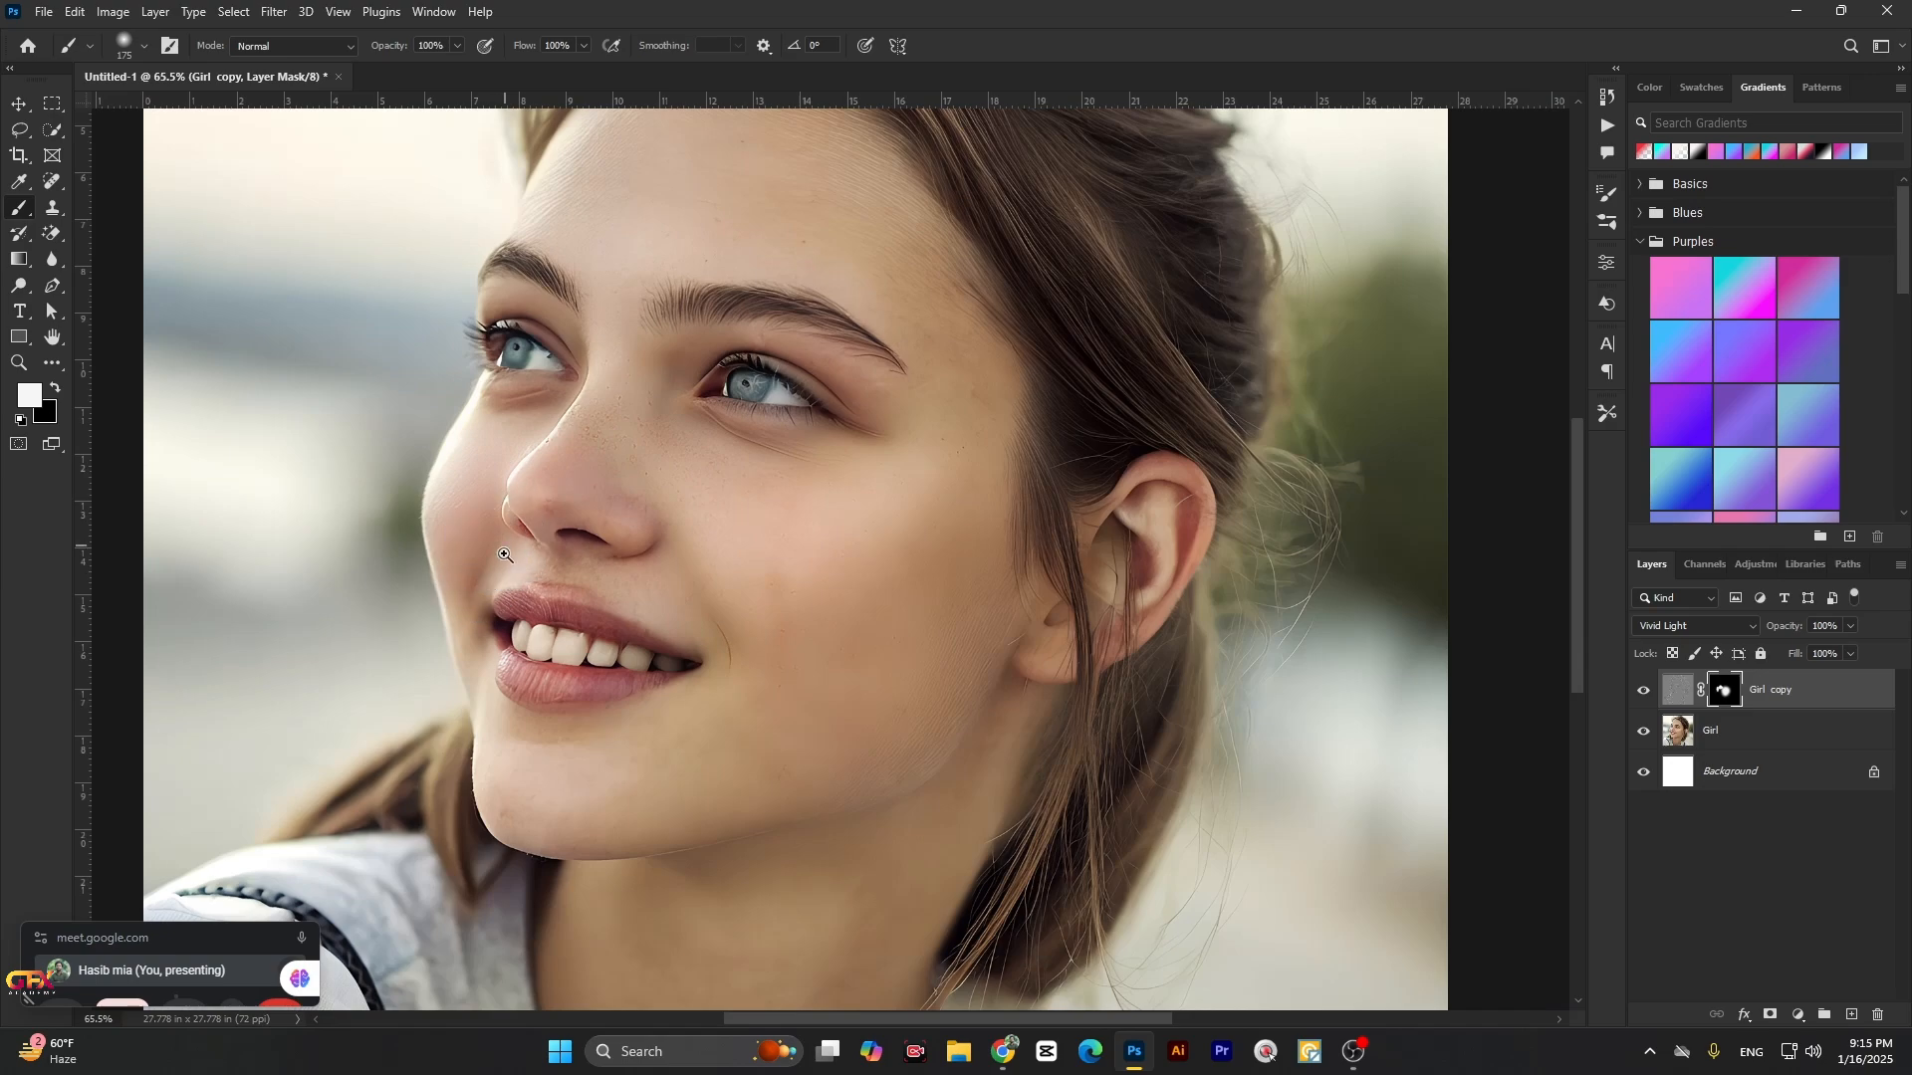
Step: Reduce the brush size to 90 and paint the mask over the skin between the nose and upper lip
{"action": "scroll", "coordinate": [528, 583], "scroll_direction": "up", "scroll_amount": 4}
{"action": "scroll", "coordinate": [578, 604], "scroll_direction": "up", "scroll_amount": 2}
{"action": "key", "text": "bracketleft"}
{"action": "key", "text": "bracketleft"}
{"action": "key", "text": "bracketleft"}
{"action": "key", "text": "bracketleft"}
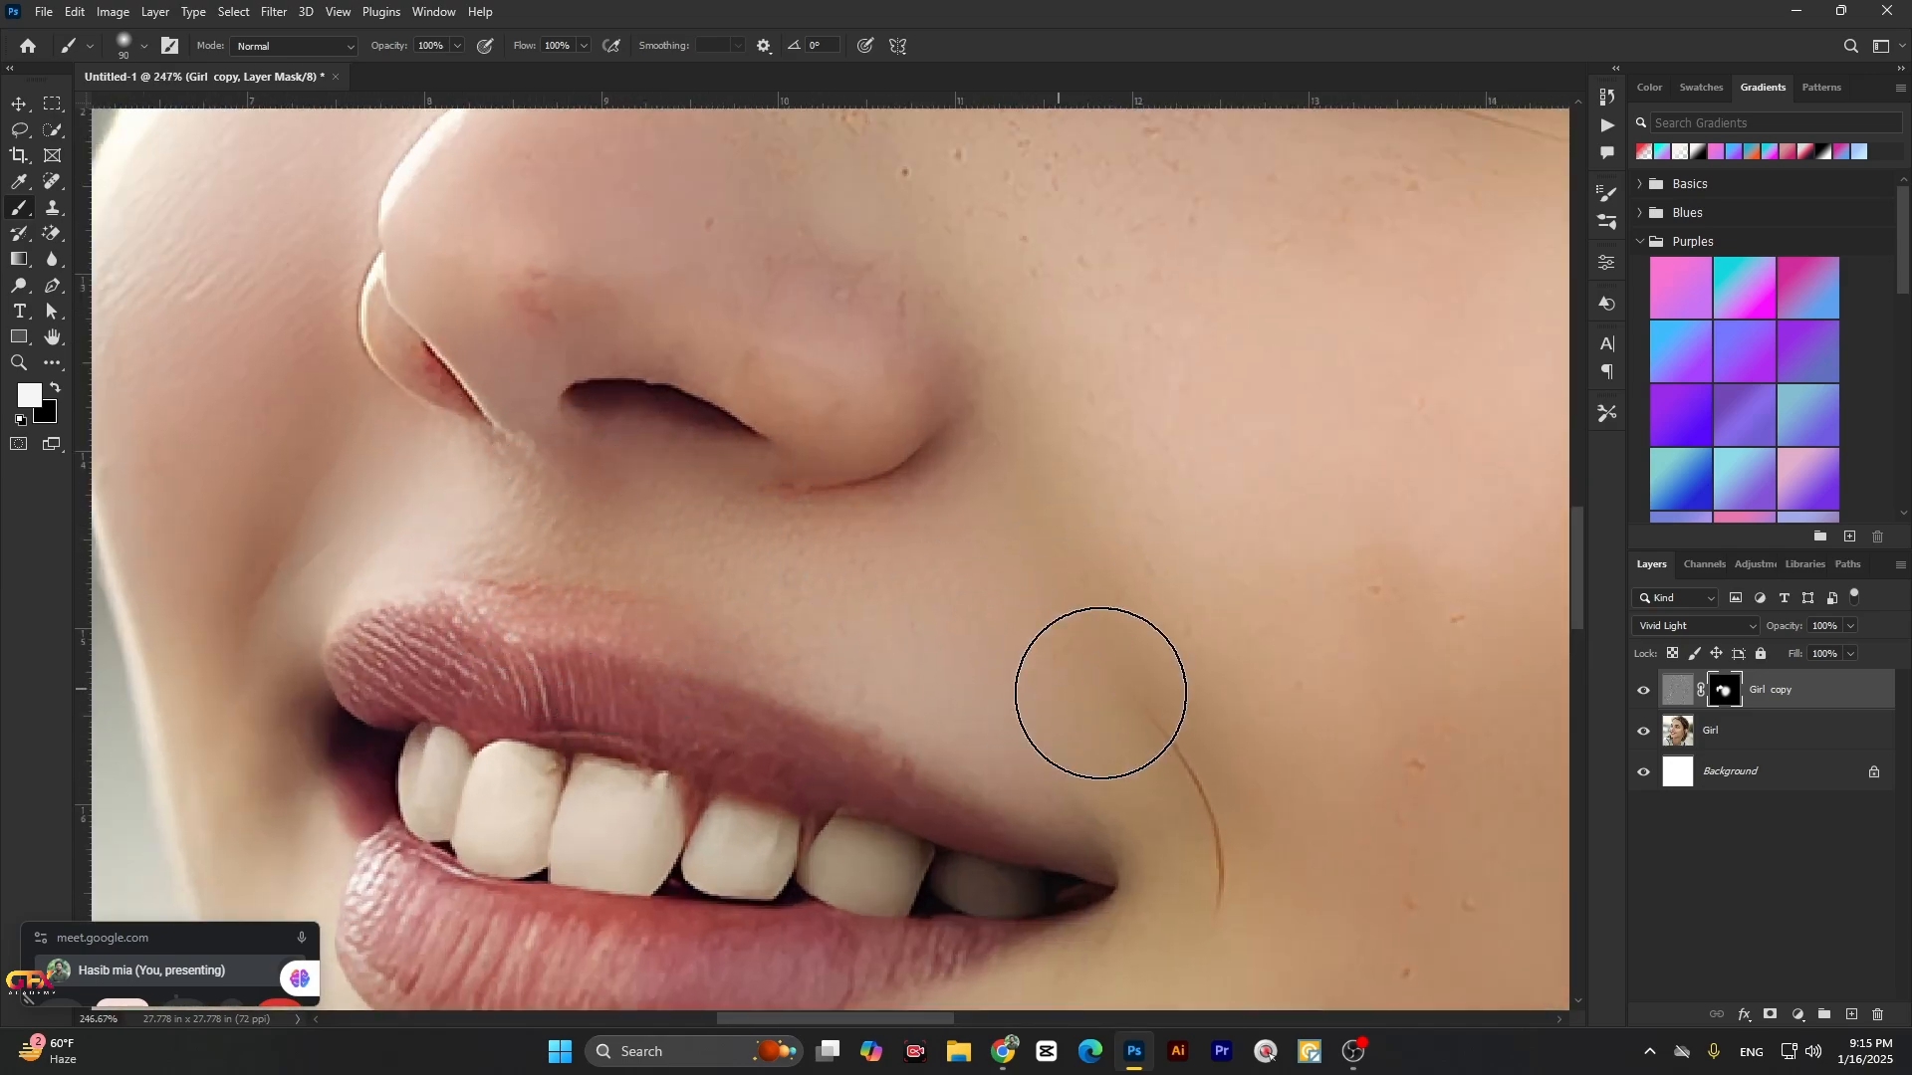
{"action": "scroll", "coordinate": [1018, 605], "scroll_direction": "down", "scroll_amount": 3}
{"action": "scroll", "coordinate": [1018, 604], "scroll_direction": "down", "scroll_amount": 2}
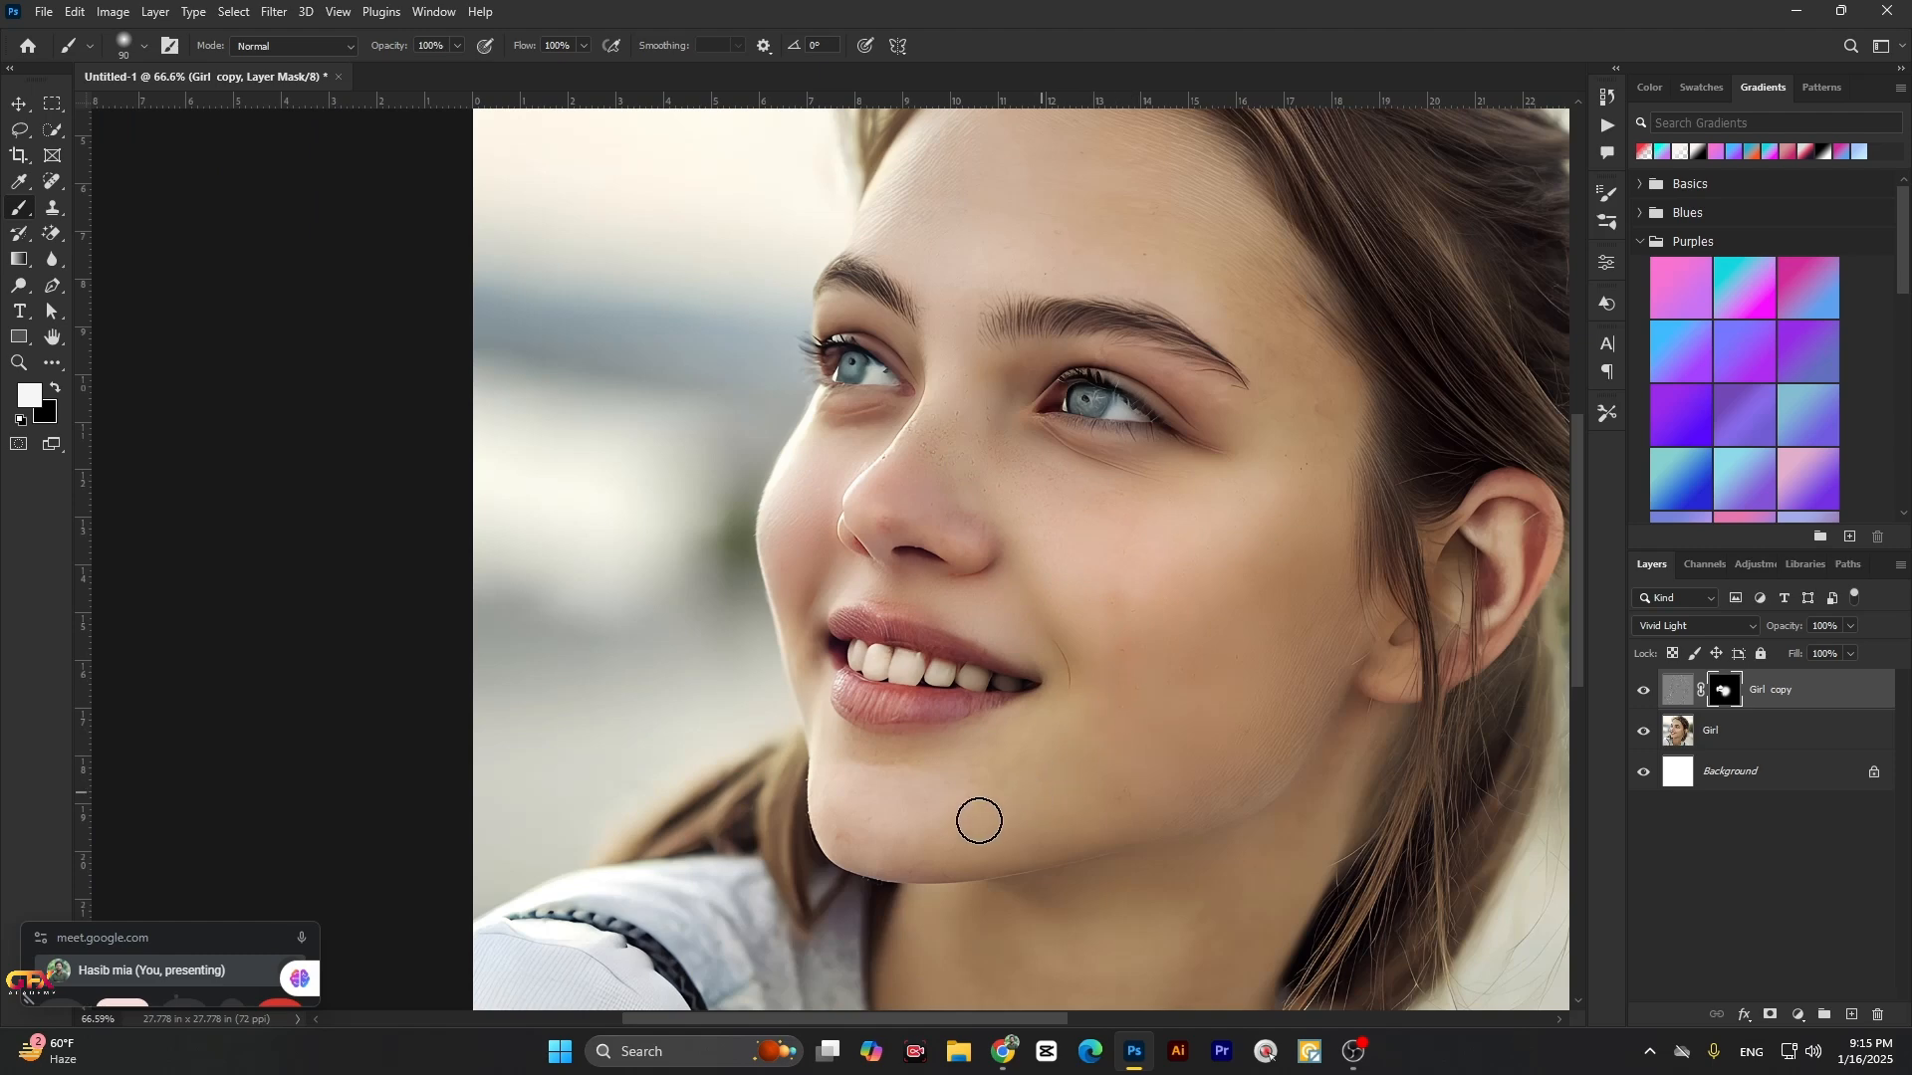
Step: Paint white on the mask over the chin and the skin around the lower lip
{"action": "scroll", "coordinate": [977, 816], "scroll_direction": "down", "scroll_amount": 2}
{"action": "scroll", "coordinate": [919, 802], "scroll_direction": "up", "scroll_amount": 2}
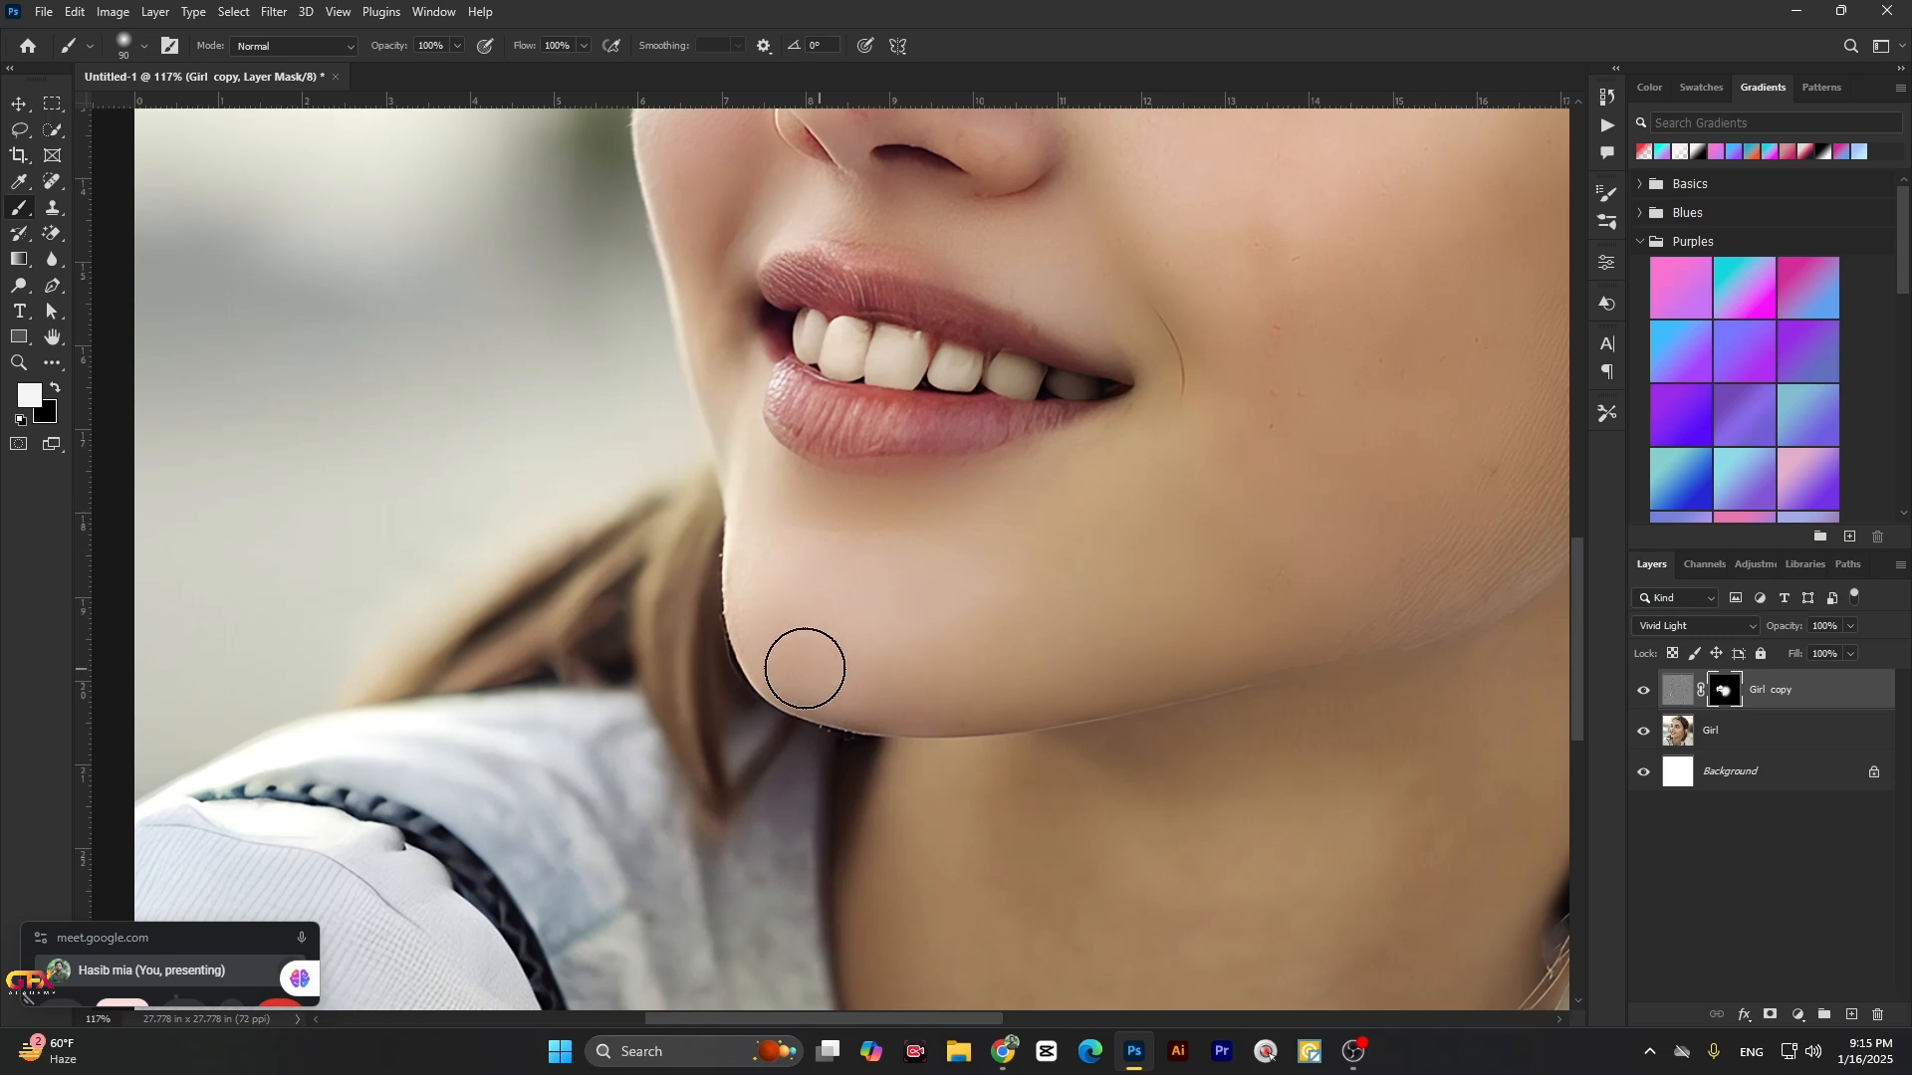
{"action": "scroll", "coordinate": [1122, 666], "scroll_direction": "down", "scroll_amount": 3}
{"action": "scroll", "coordinate": [652, 454], "scroll_direction": "up", "scroll_amount": 4}
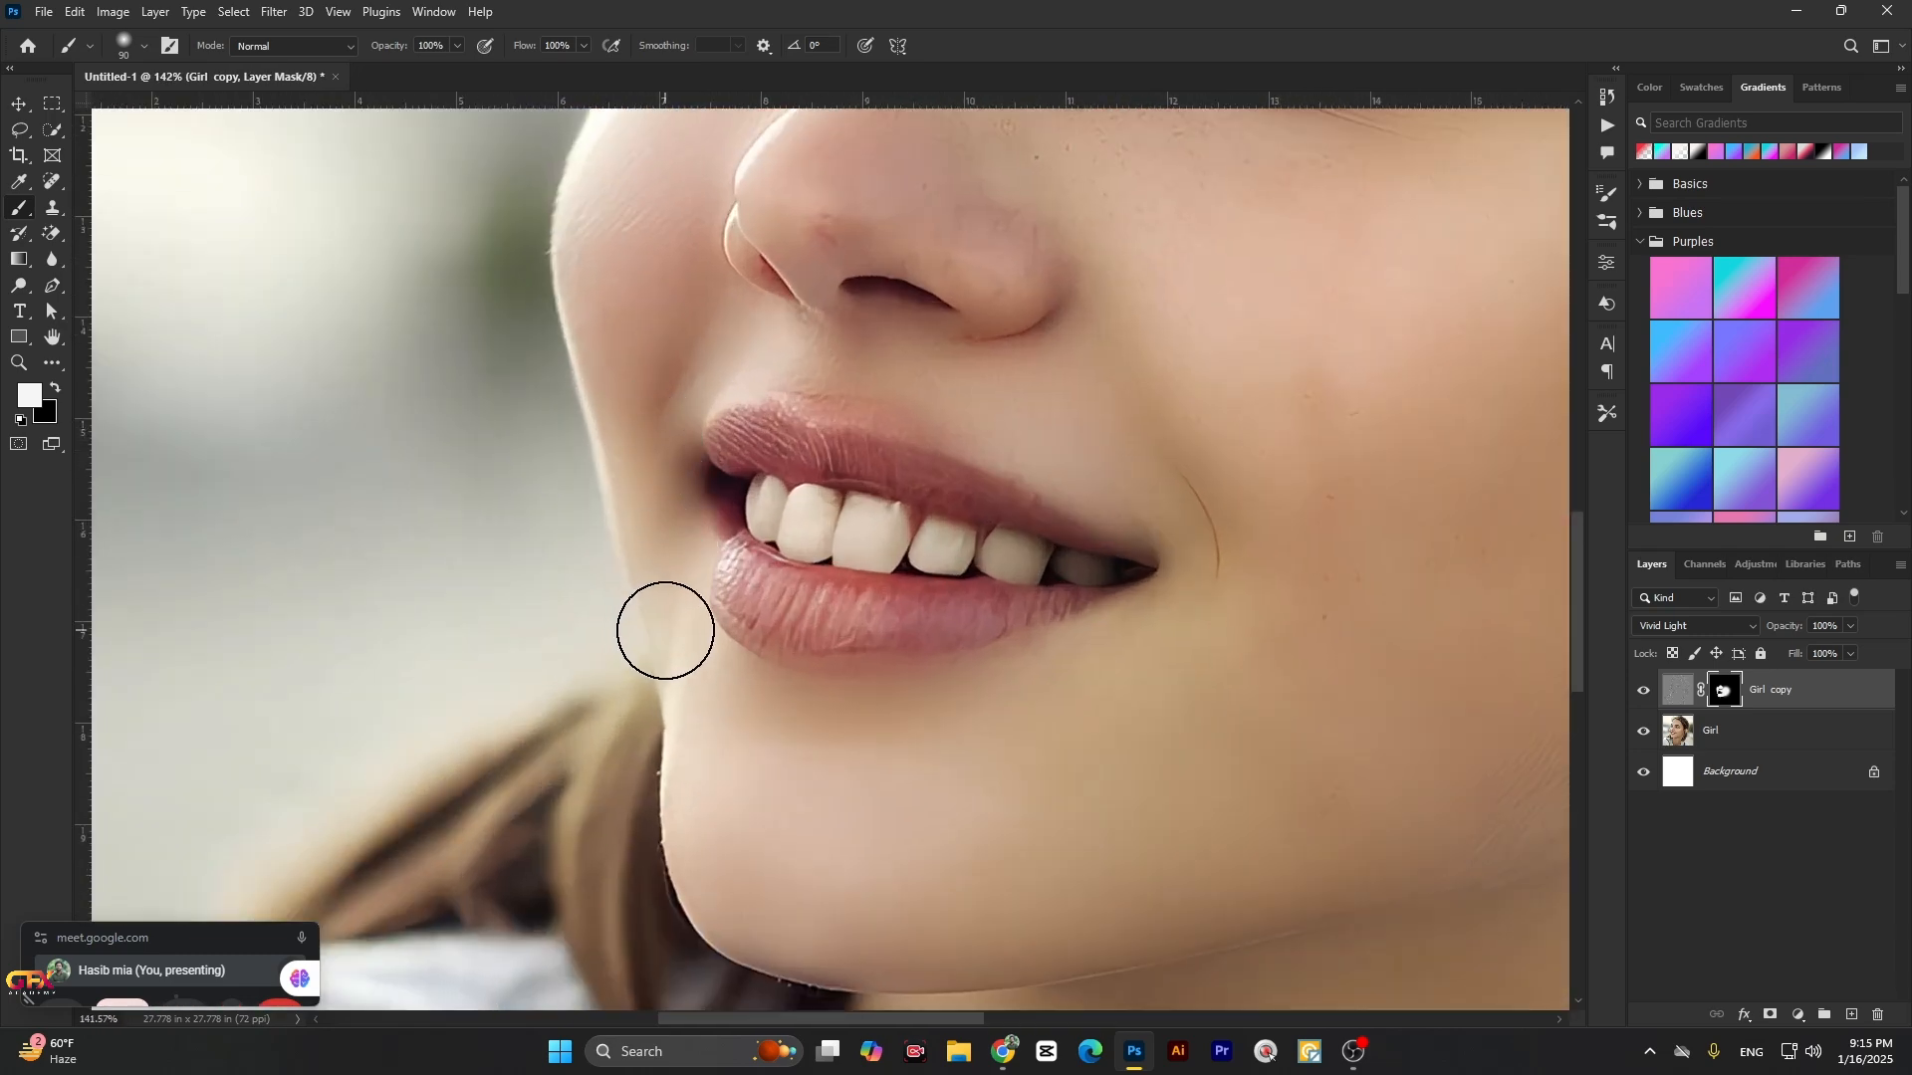
{"action": "scroll", "coordinate": [683, 719], "scroll_direction": "down", "scroll_amount": 3}
{"action": "scroll", "coordinate": [876, 266], "scroll_direction": "up", "scroll_amount": 3}
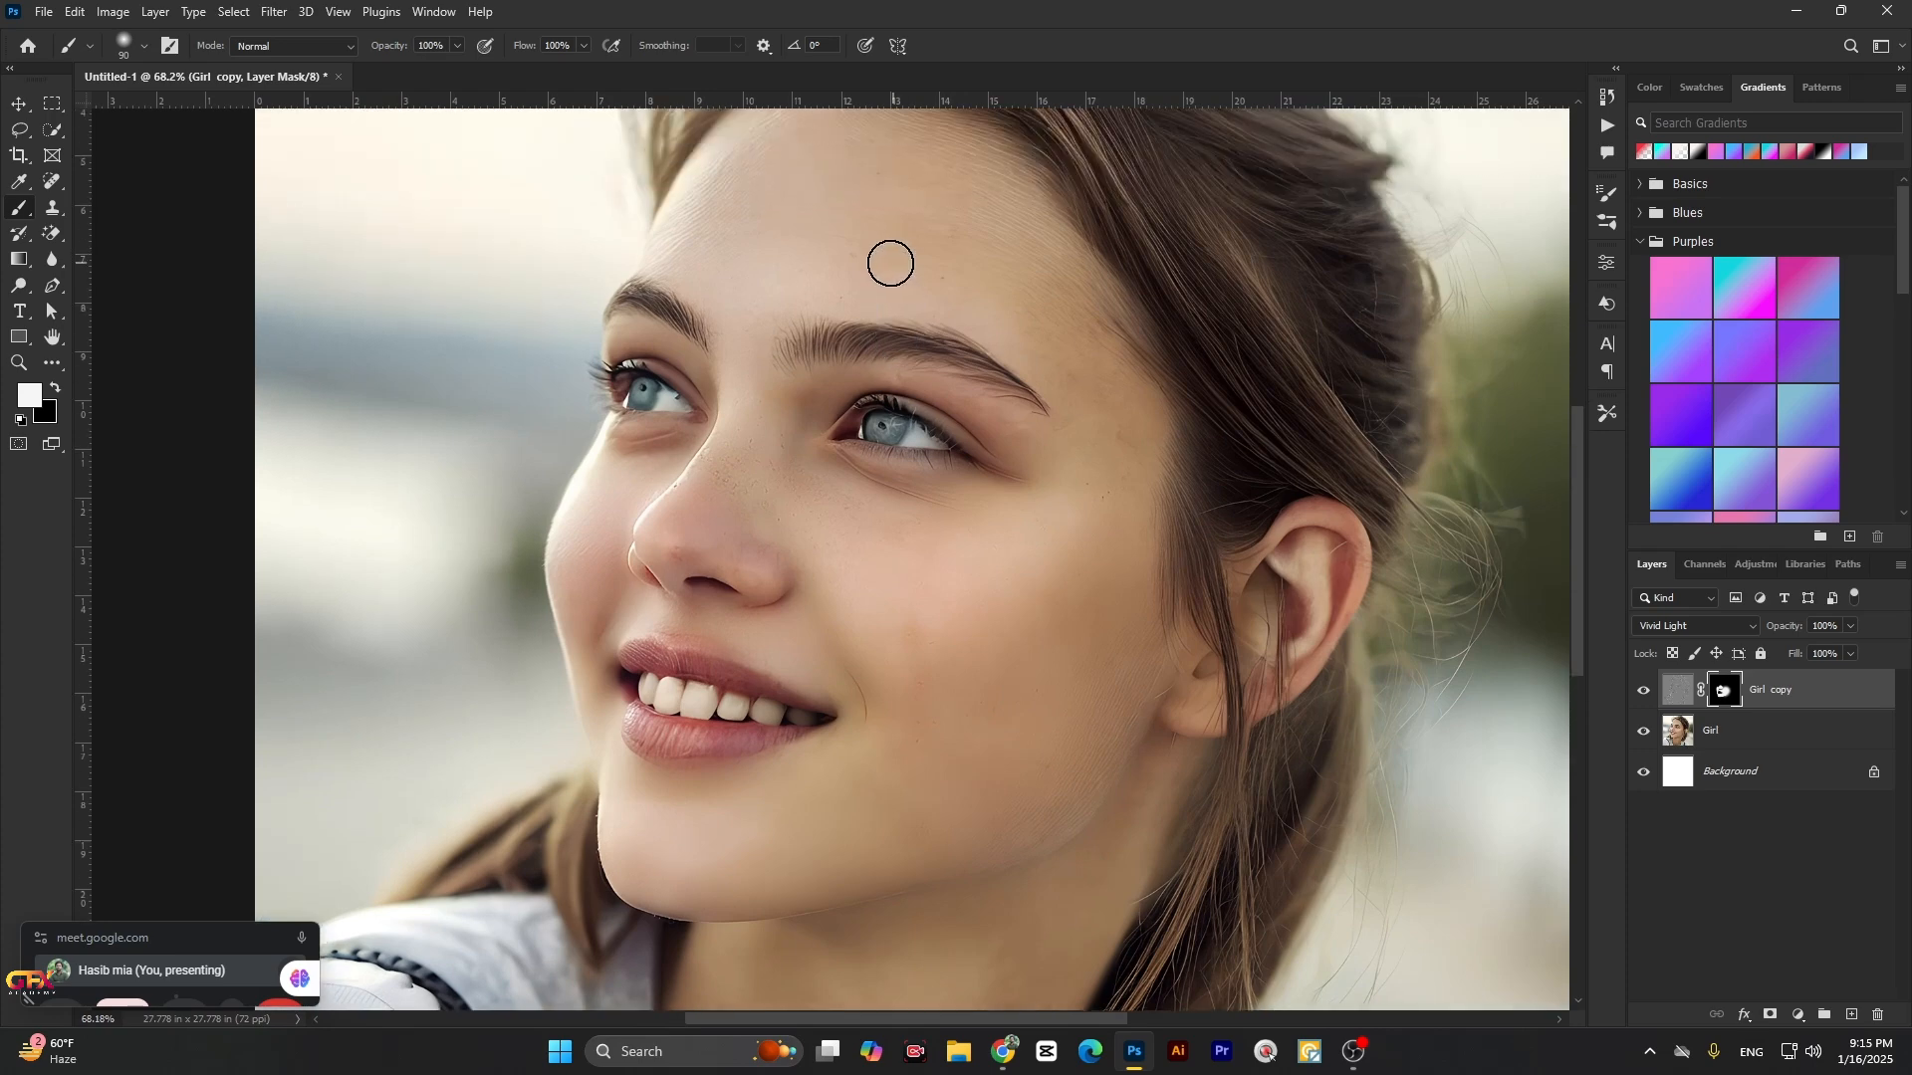
Step: Set the brush size to 125 and paint the mask over the forehead and the temple beside the eyebrow
{"action": "scroll", "coordinate": [876, 266], "scroll_direction": "up", "scroll_amount": 2}
{"action": "key", "text": "bracketright"}
{"action": "key", "text": "bracketright"}
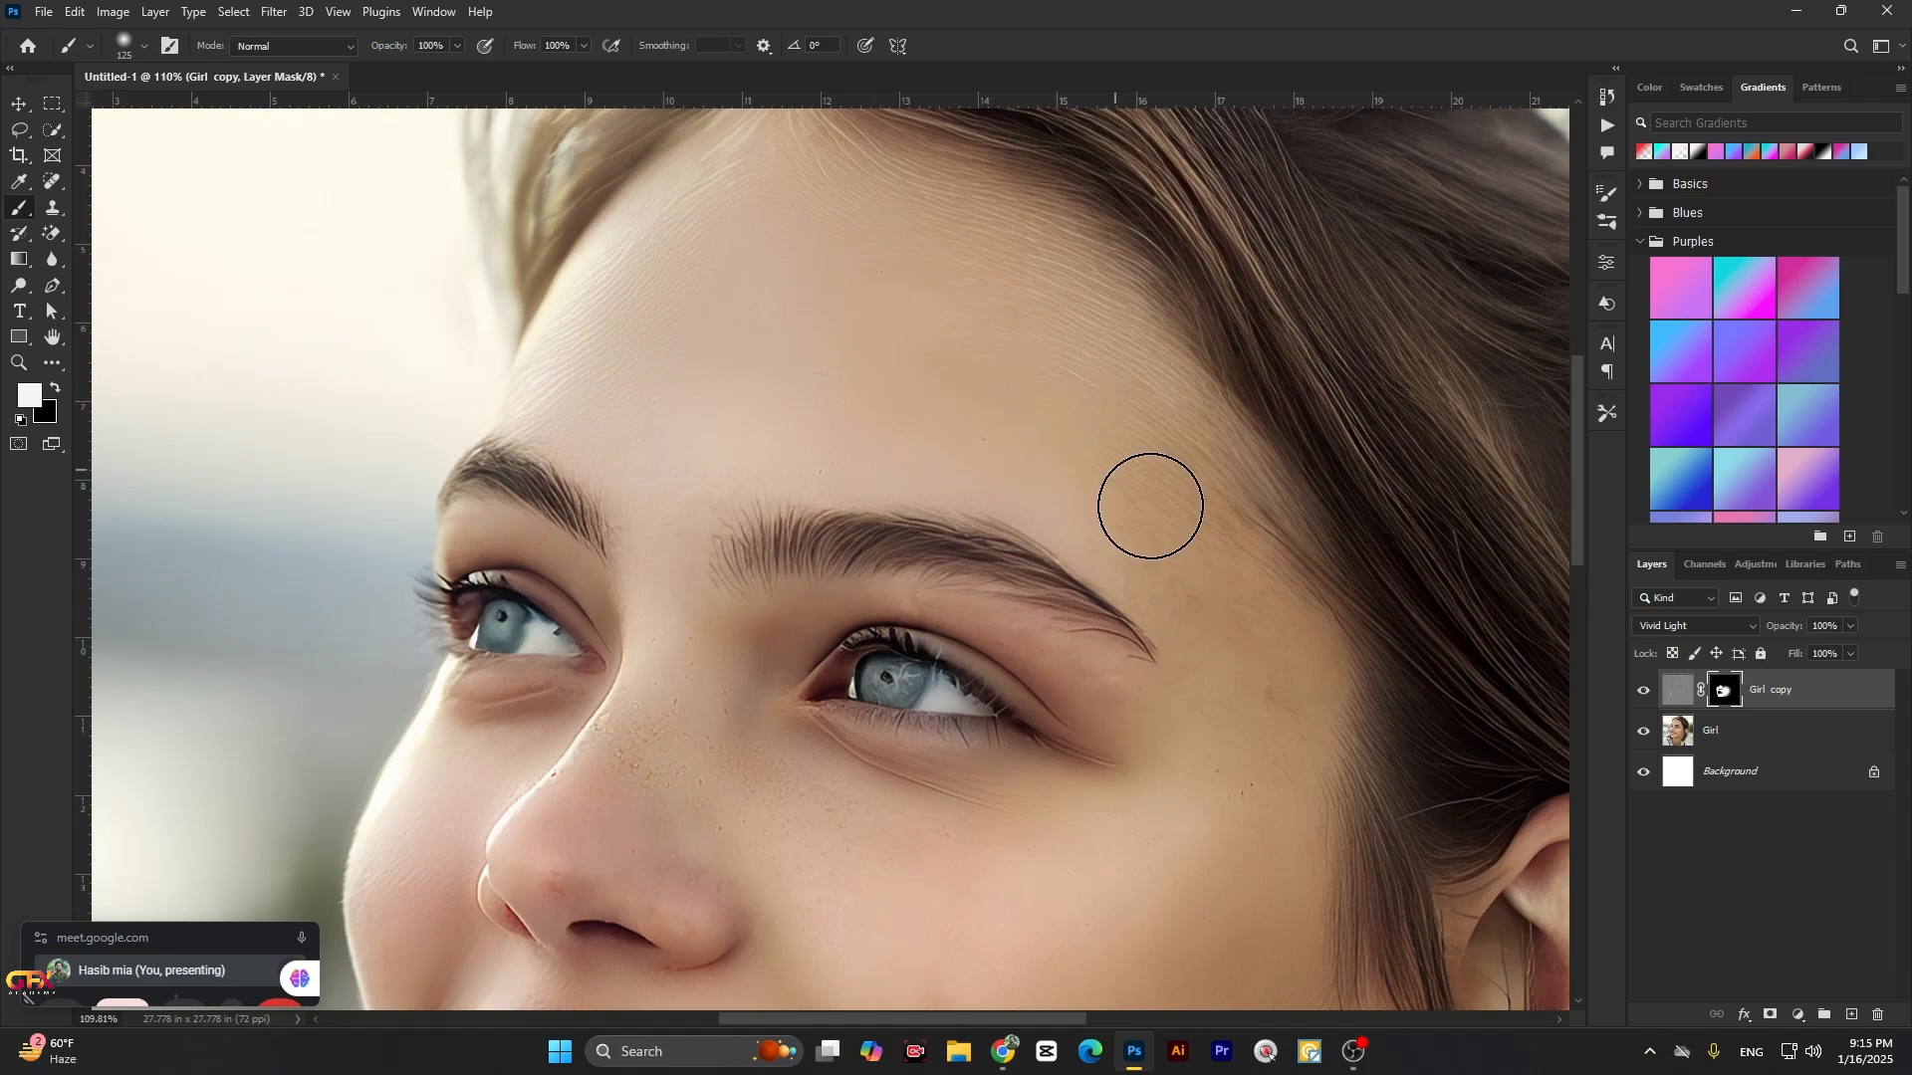
{"action": "scroll", "coordinate": [1244, 846], "scroll_direction": "down", "scroll_amount": 3}
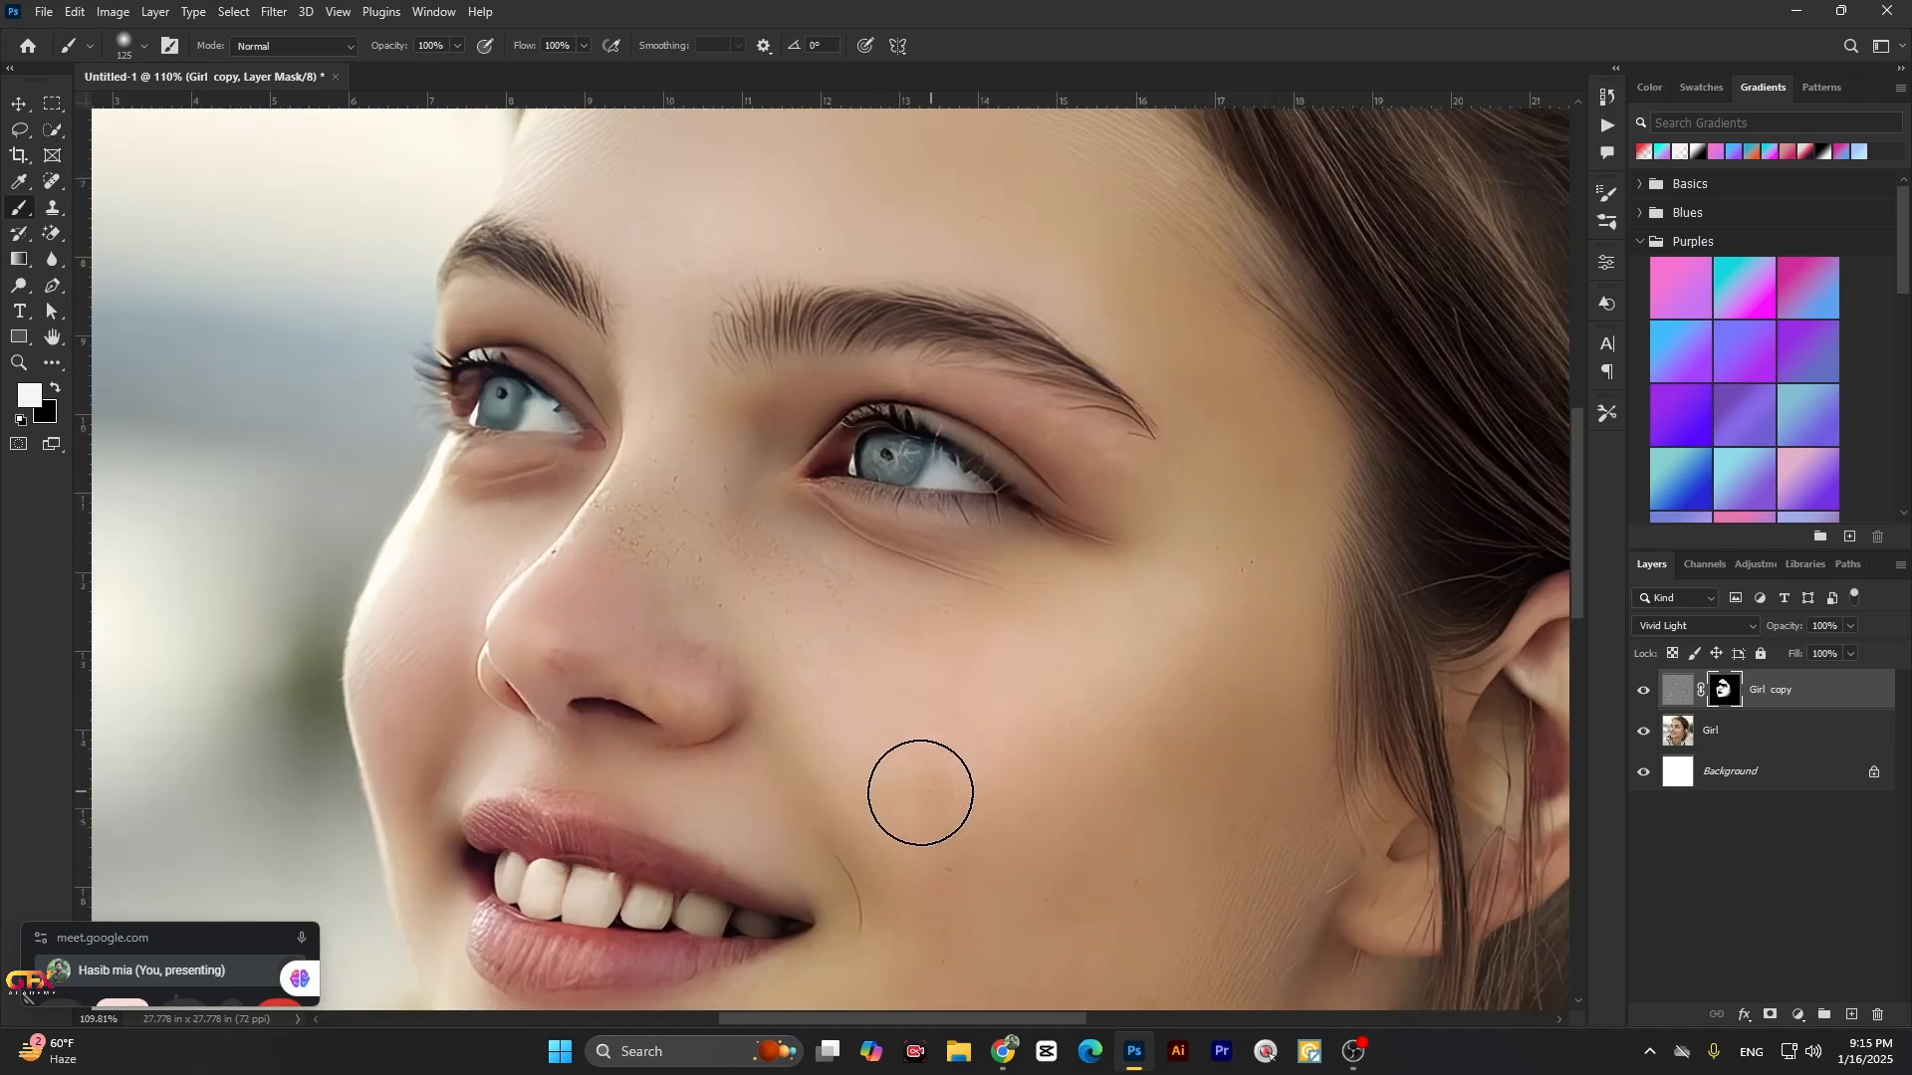
{"action": "scroll", "coordinate": [969, 762], "scroll_direction": "down", "scroll_amount": 2}
{"action": "scroll", "coordinate": [1006, 657], "scroll_direction": "down", "scroll_amount": 1}
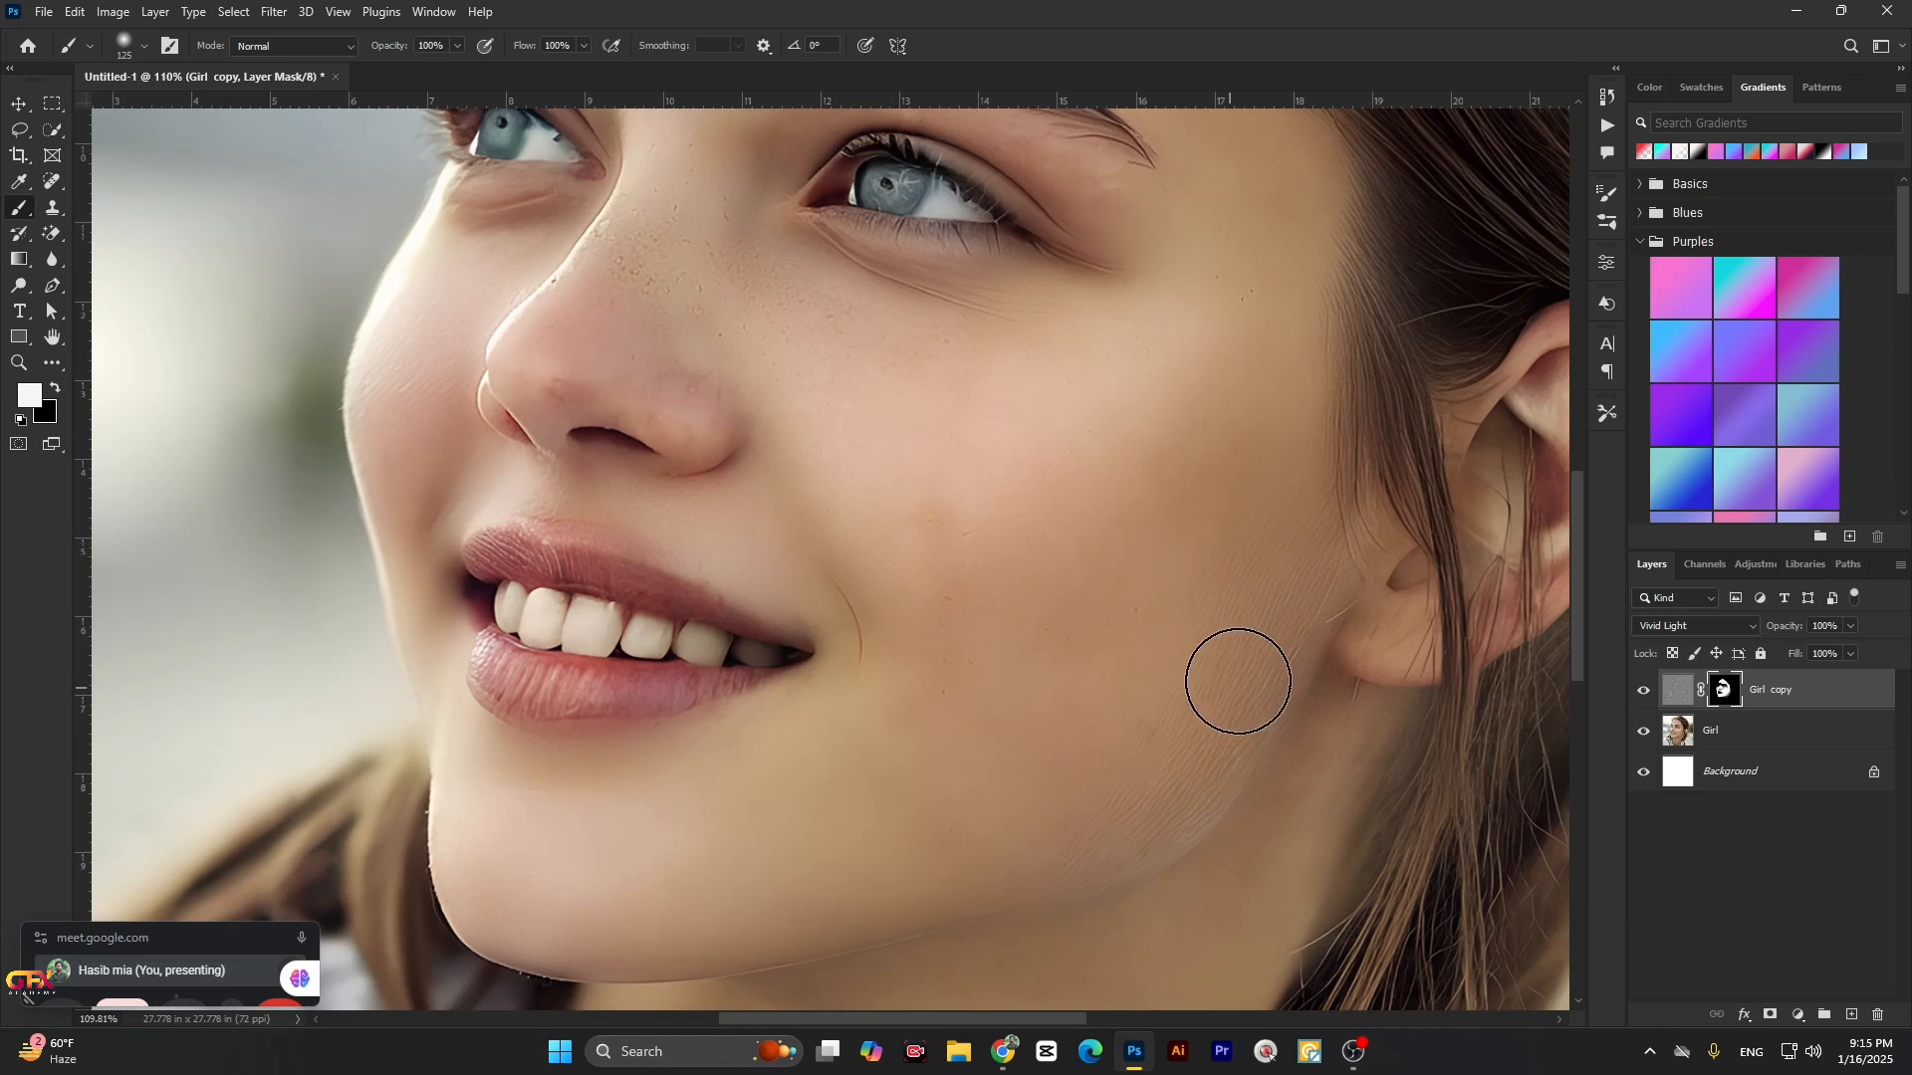
Step: Paint white on the mask over the neck and the skin below the jawline
{"action": "scroll", "coordinate": [1229, 680], "scroll_direction": "down", "scroll_amount": 2}
{"action": "scroll", "coordinate": [1220, 685], "scroll_direction": "down", "scroll_amount": 3}
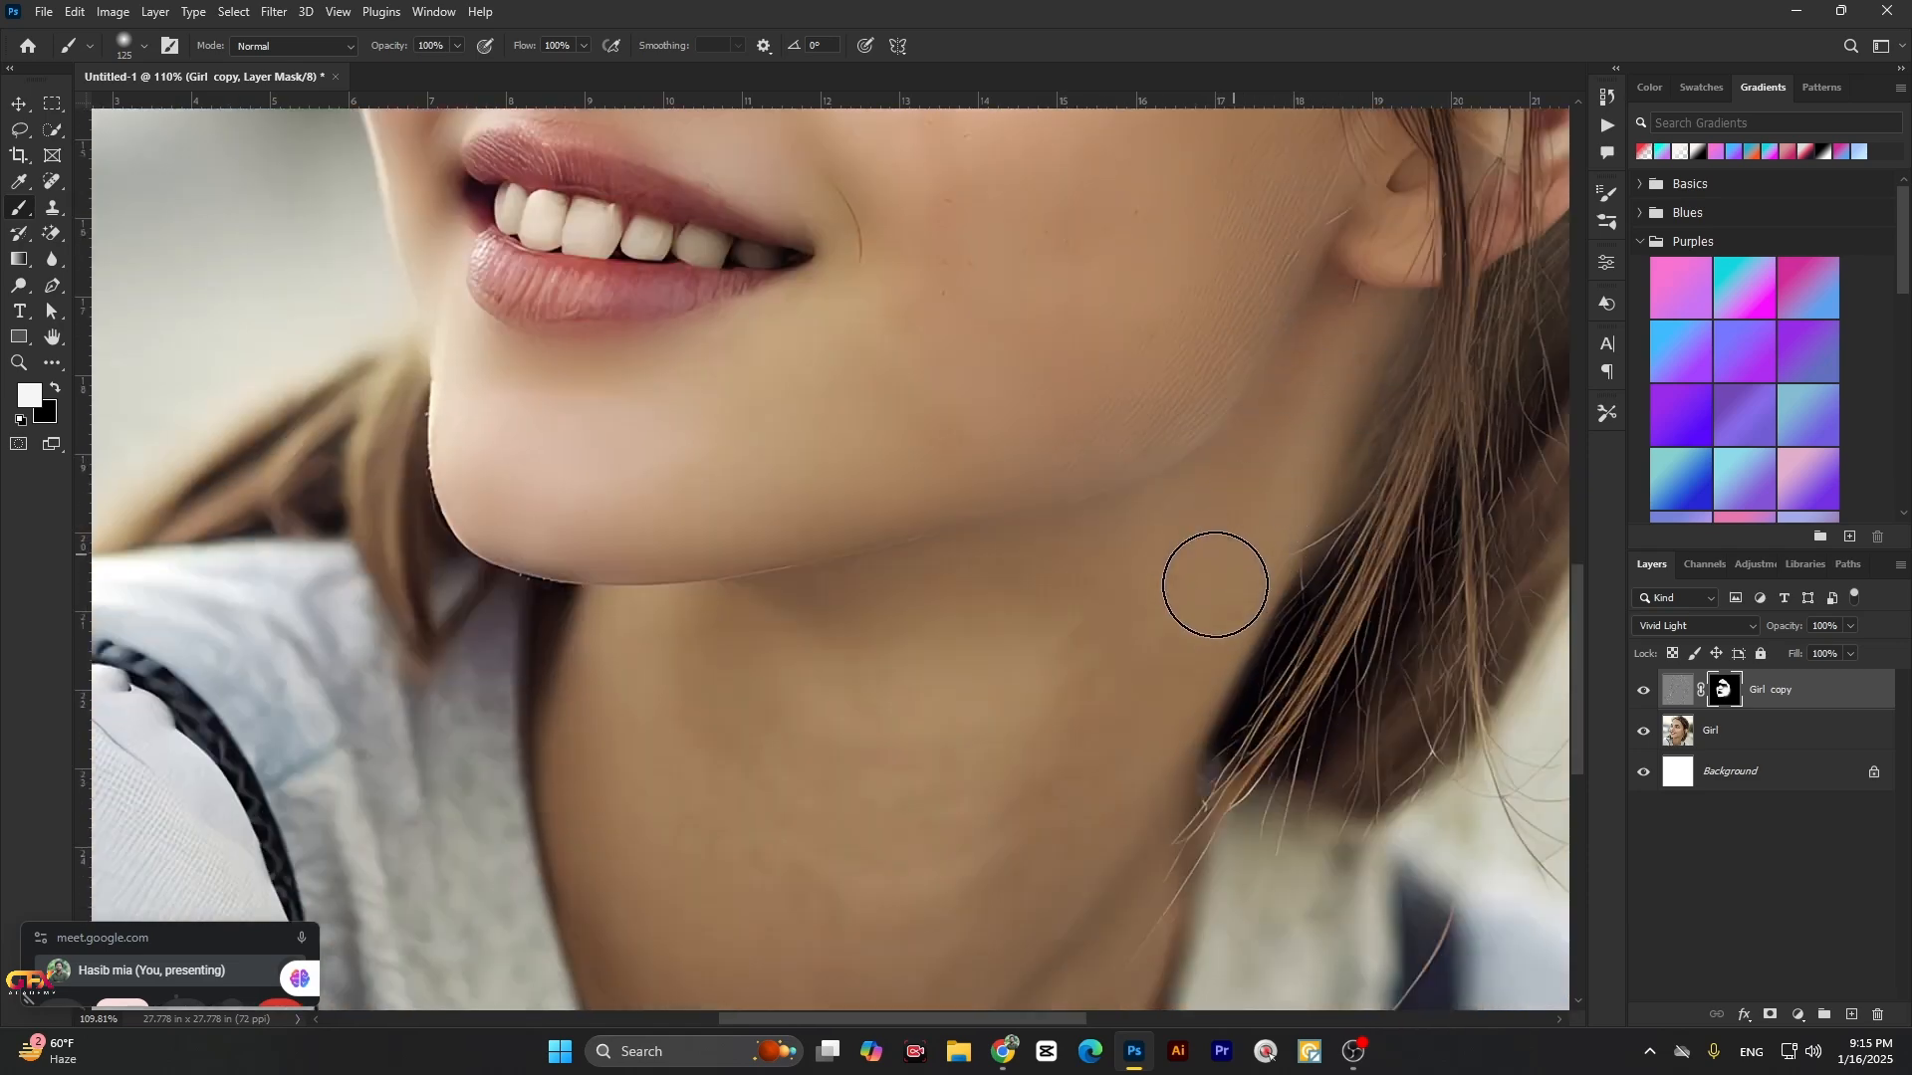
{"action": "scroll", "coordinate": [1136, 747], "scroll_direction": "down", "scroll_amount": 3}
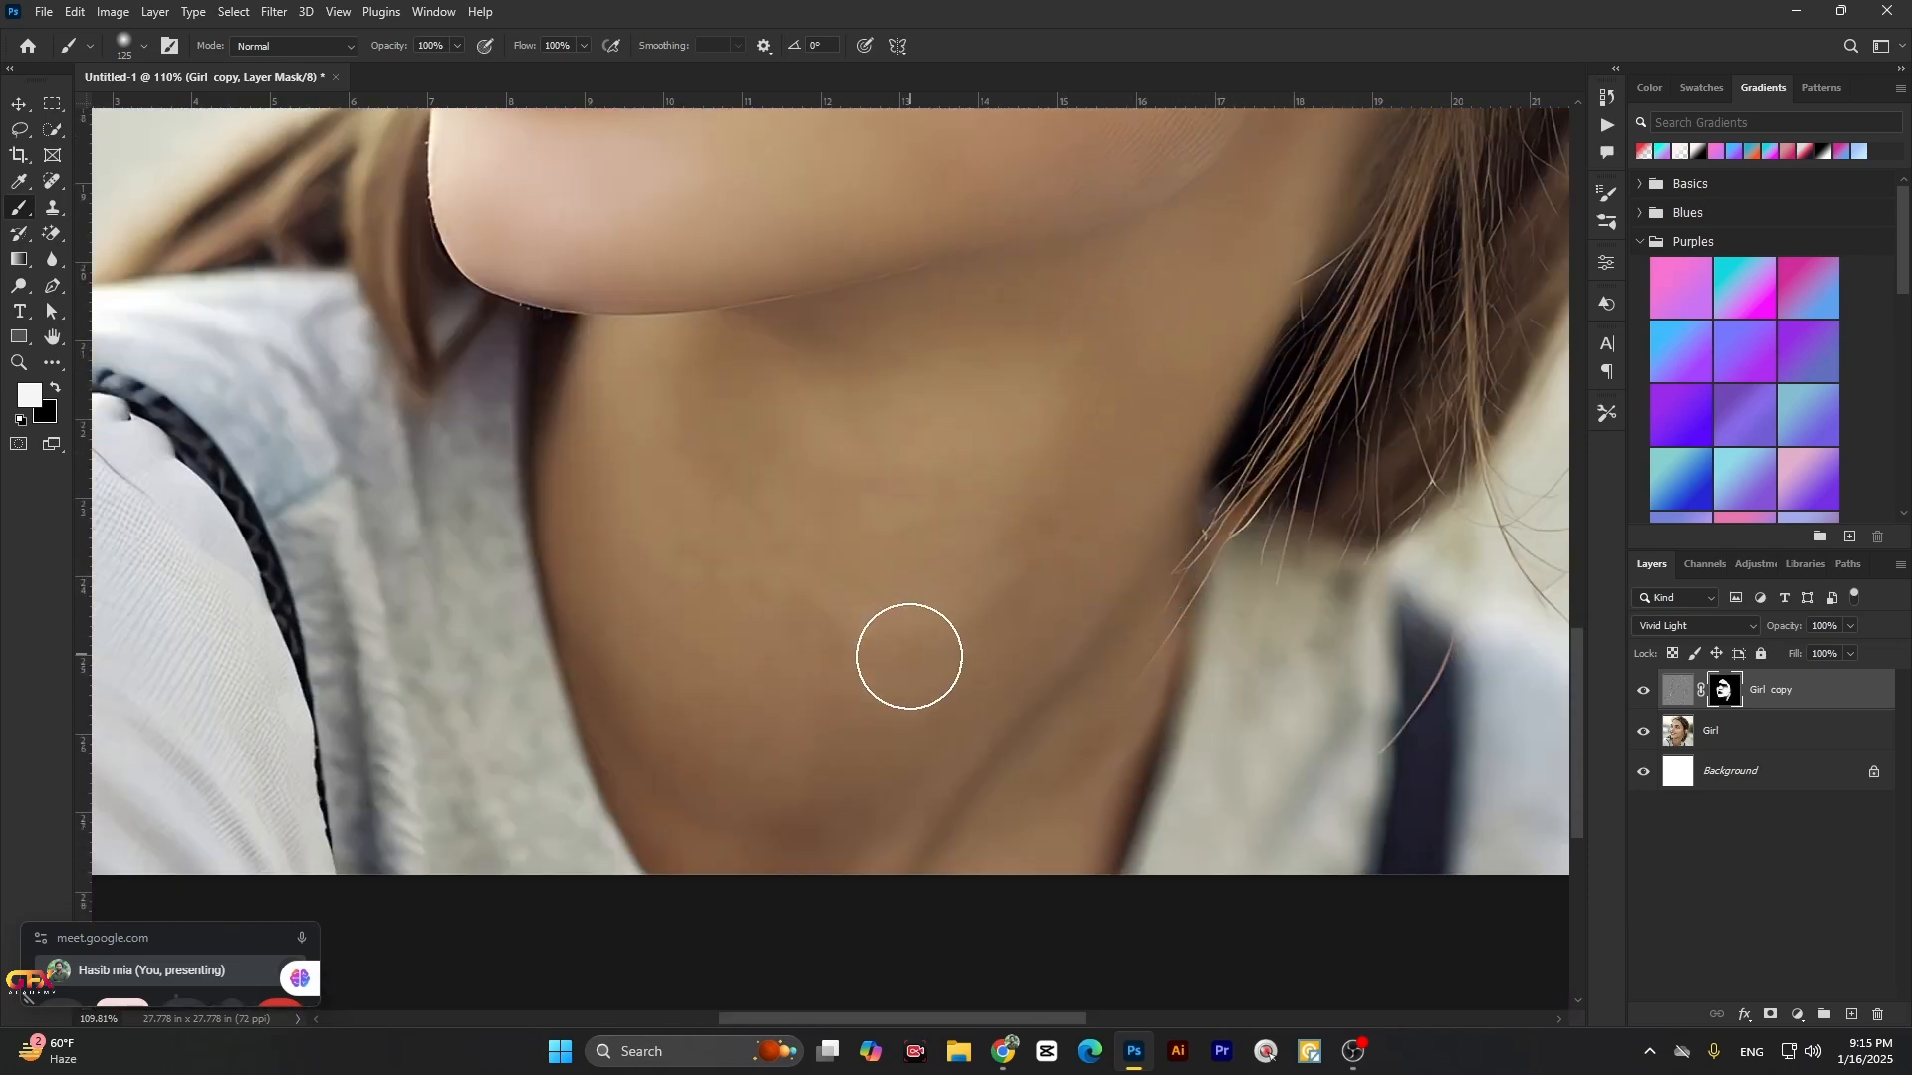
{"action": "scroll", "coordinate": [965, 415], "scroll_direction": "up", "scroll_amount": 2}
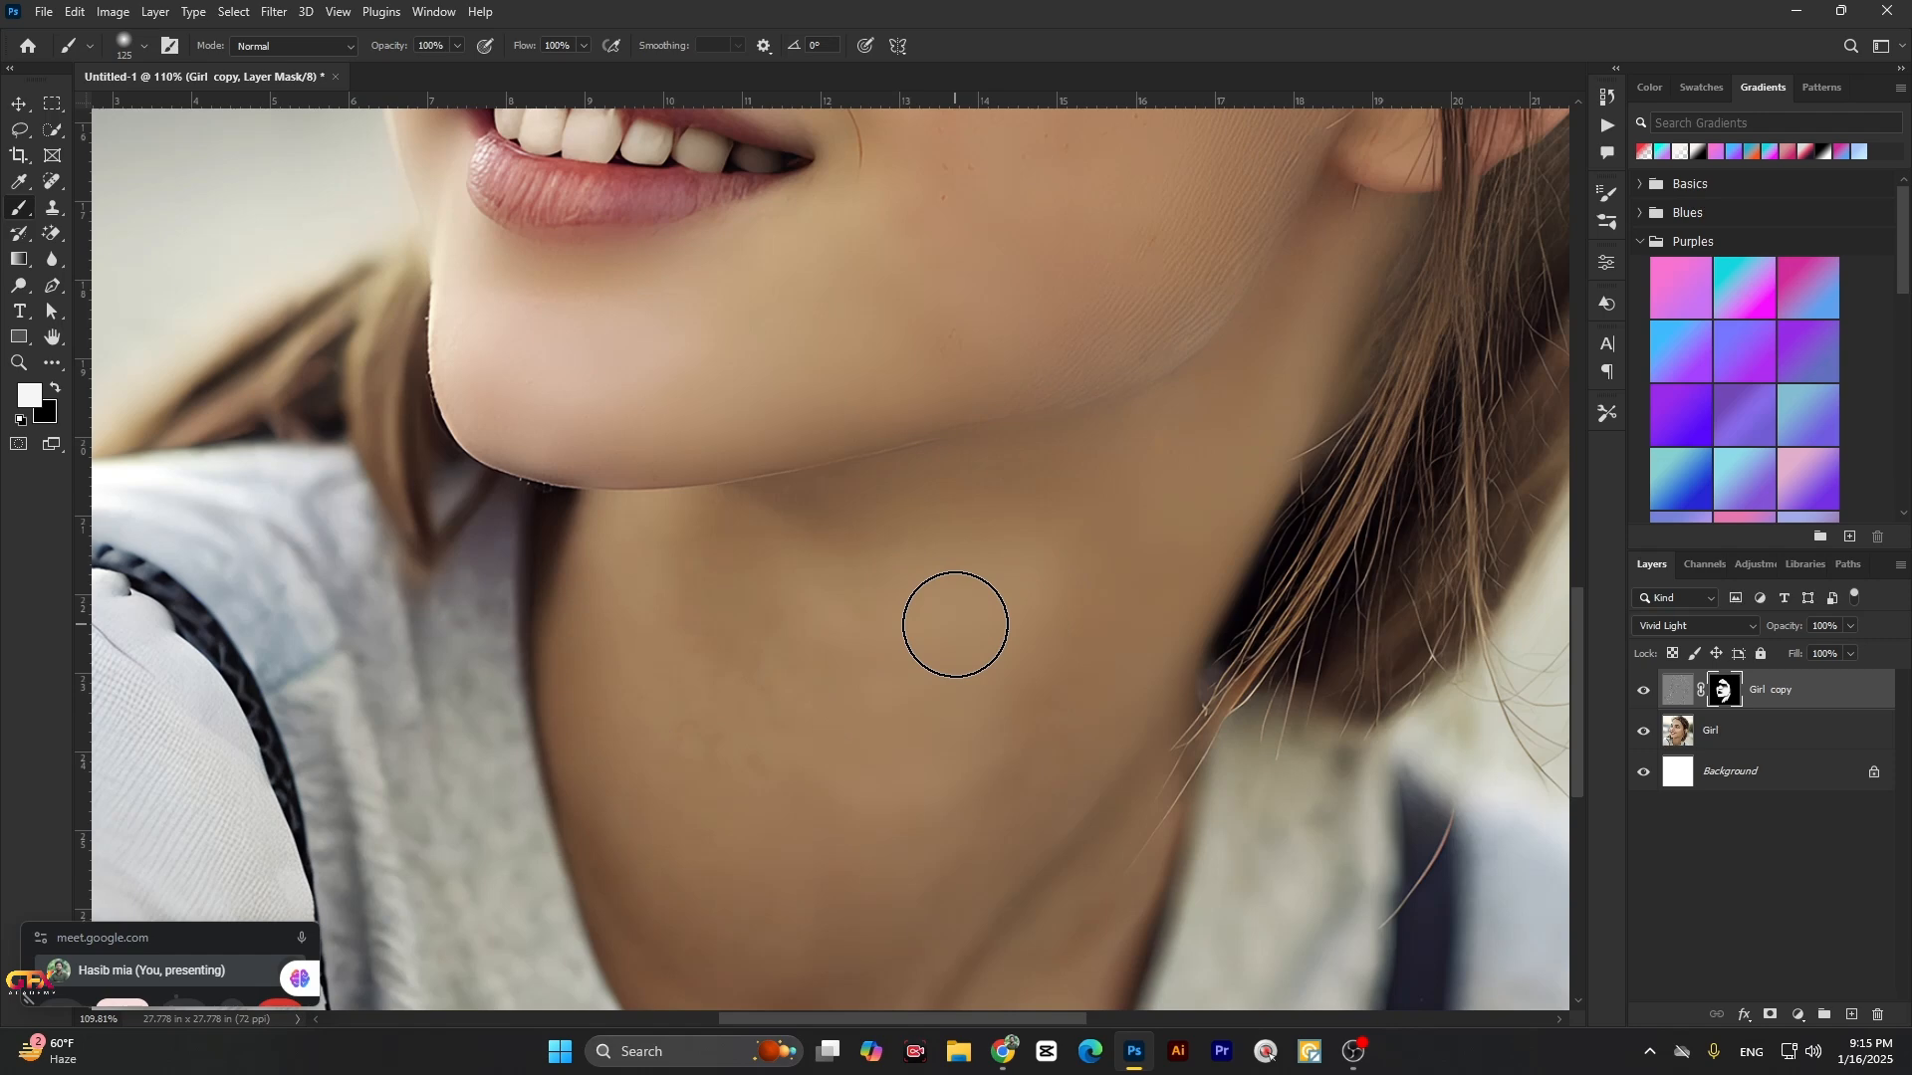
{"action": "scroll", "coordinate": [955, 625], "scroll_direction": "down", "scroll_amount": 1}
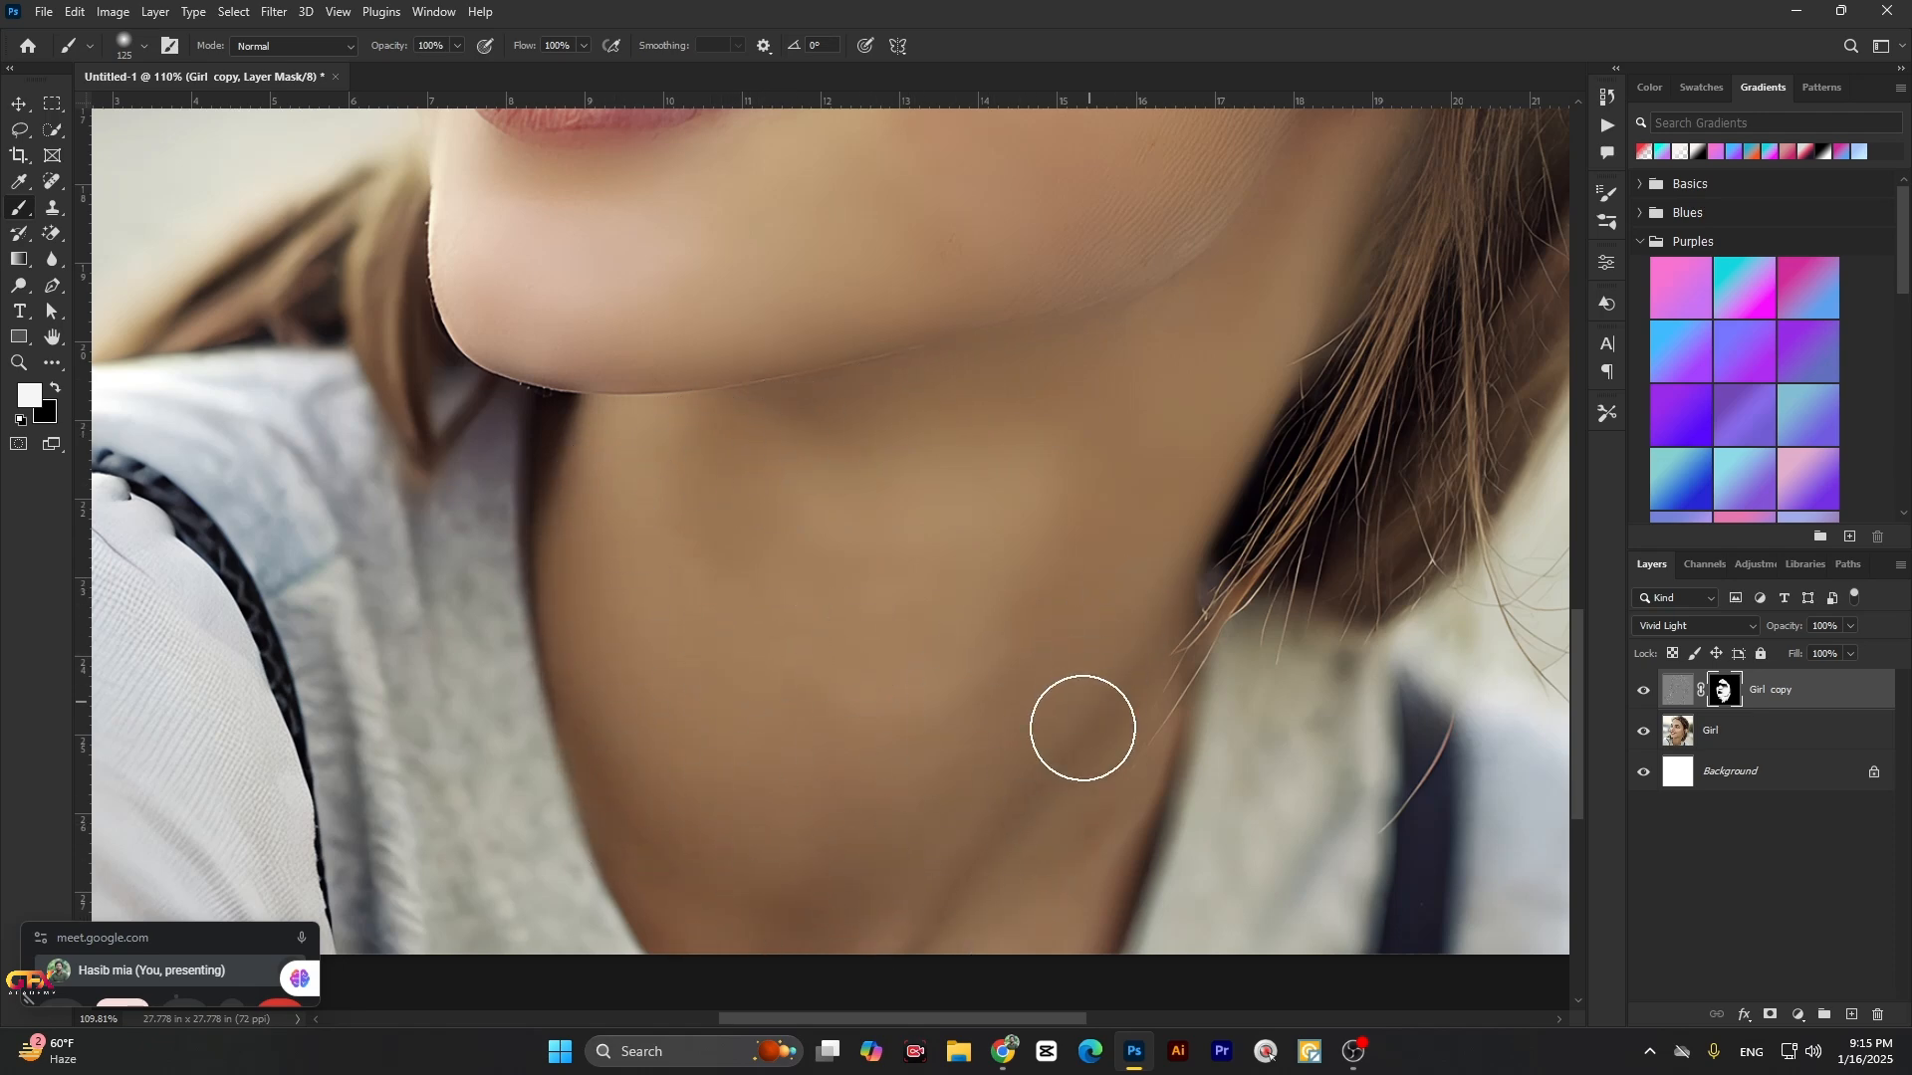
{"action": "scroll", "coordinate": [1105, 796], "scroll_direction": "down", "scroll_amount": 2}
{"action": "scroll", "coordinate": [1100, 828], "scroll_direction": "down", "scroll_amount": 4}
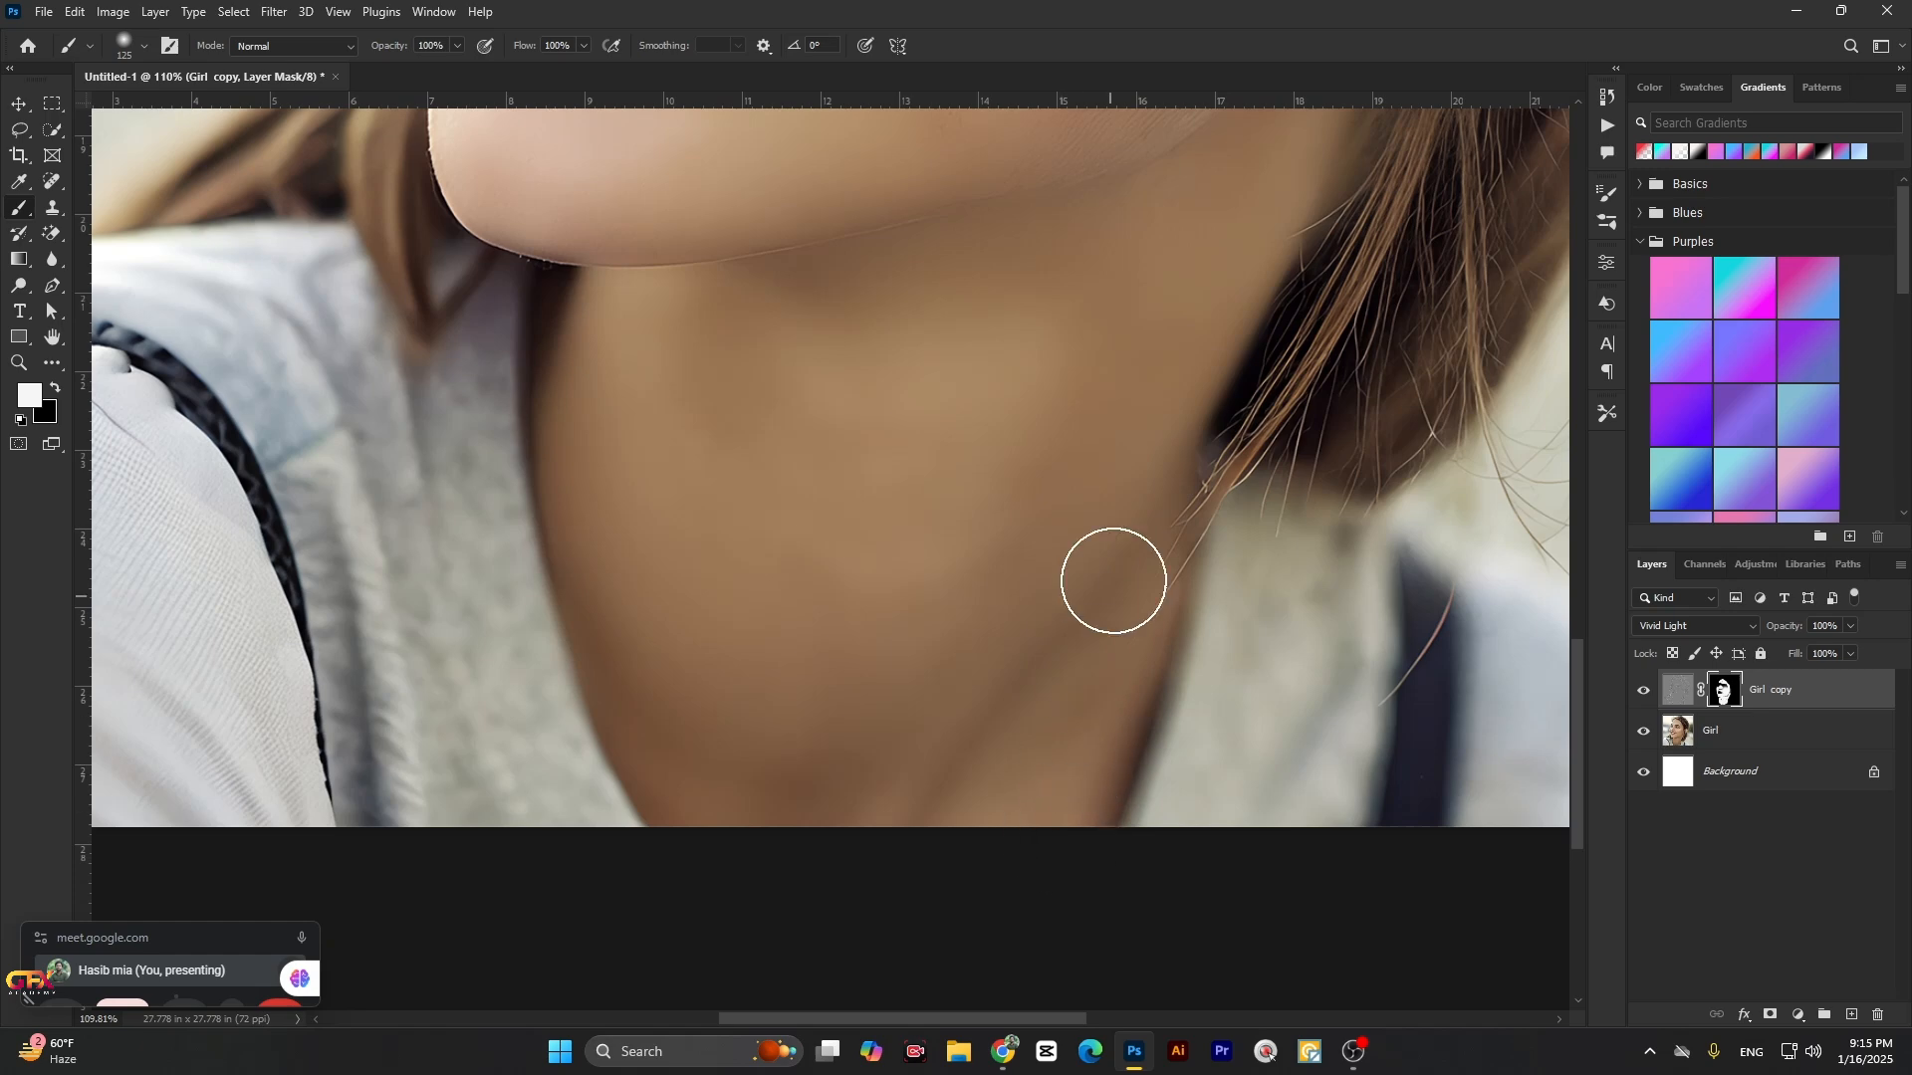
{"action": "scroll", "coordinate": [1037, 576], "scroll_direction": "up", "scroll_amount": 5}
{"action": "scroll", "coordinate": [993, 603], "scroll_direction": "up", "scroll_amount": 5}
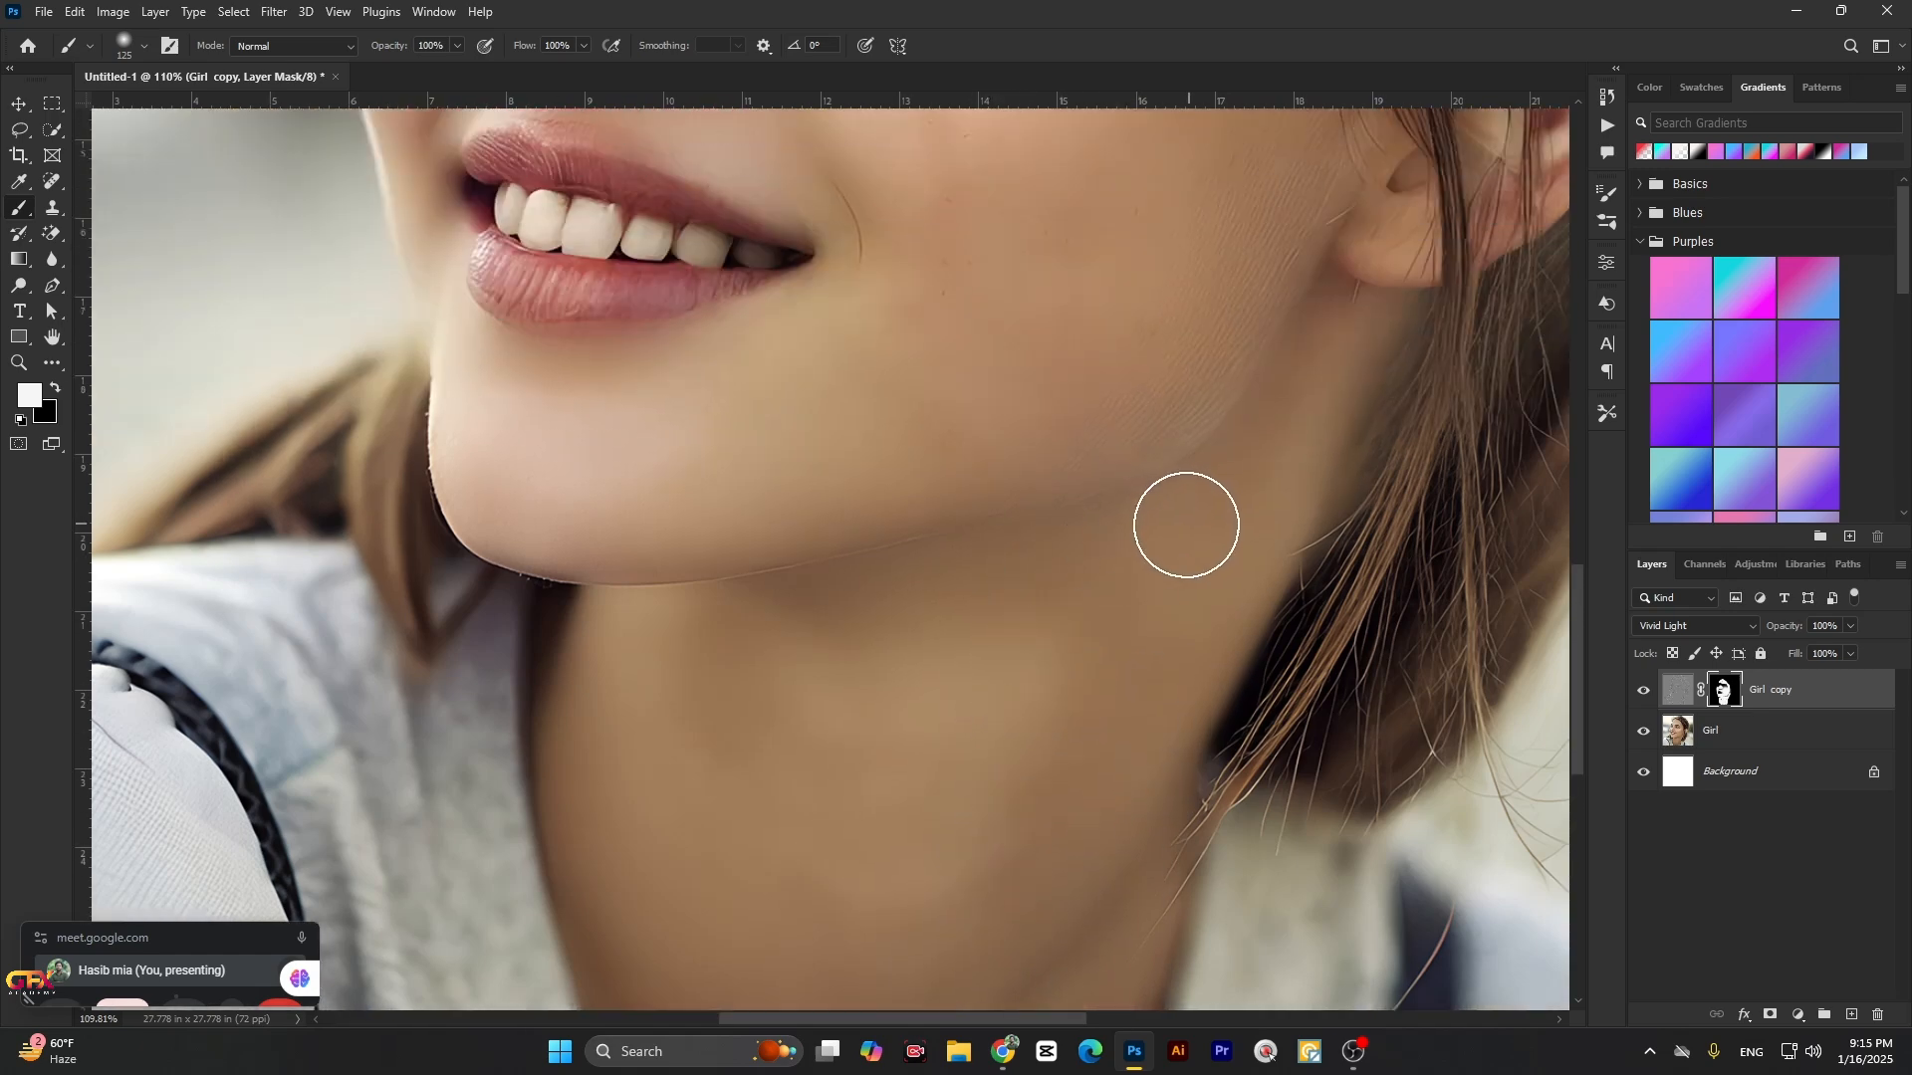
{"action": "scroll", "coordinate": [982, 687], "scroll_direction": "up", "scroll_amount": 6}
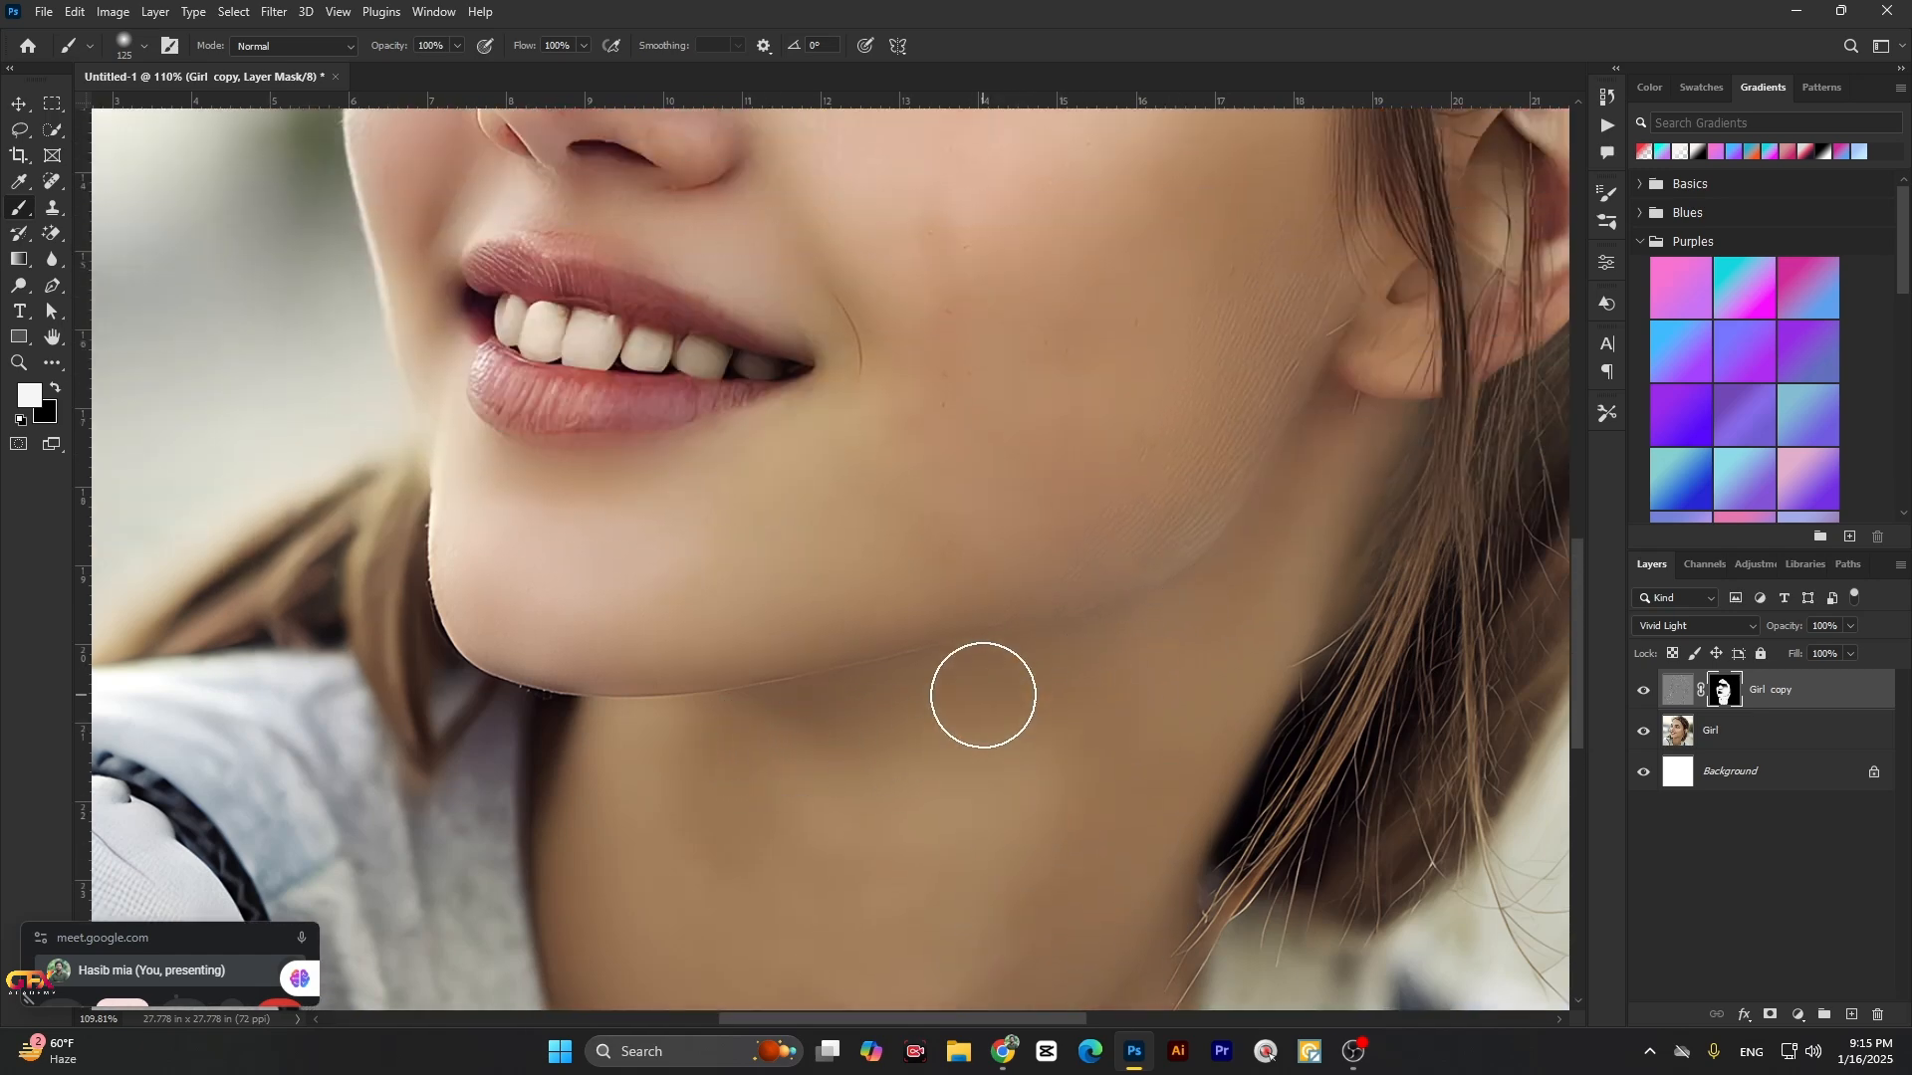
Step: Hide the Girl copy layer to compare the whole portrait without the skin smoothing
{"action": "scroll", "coordinate": [1007, 641], "scroll_direction": "down", "scroll_amount": 6}
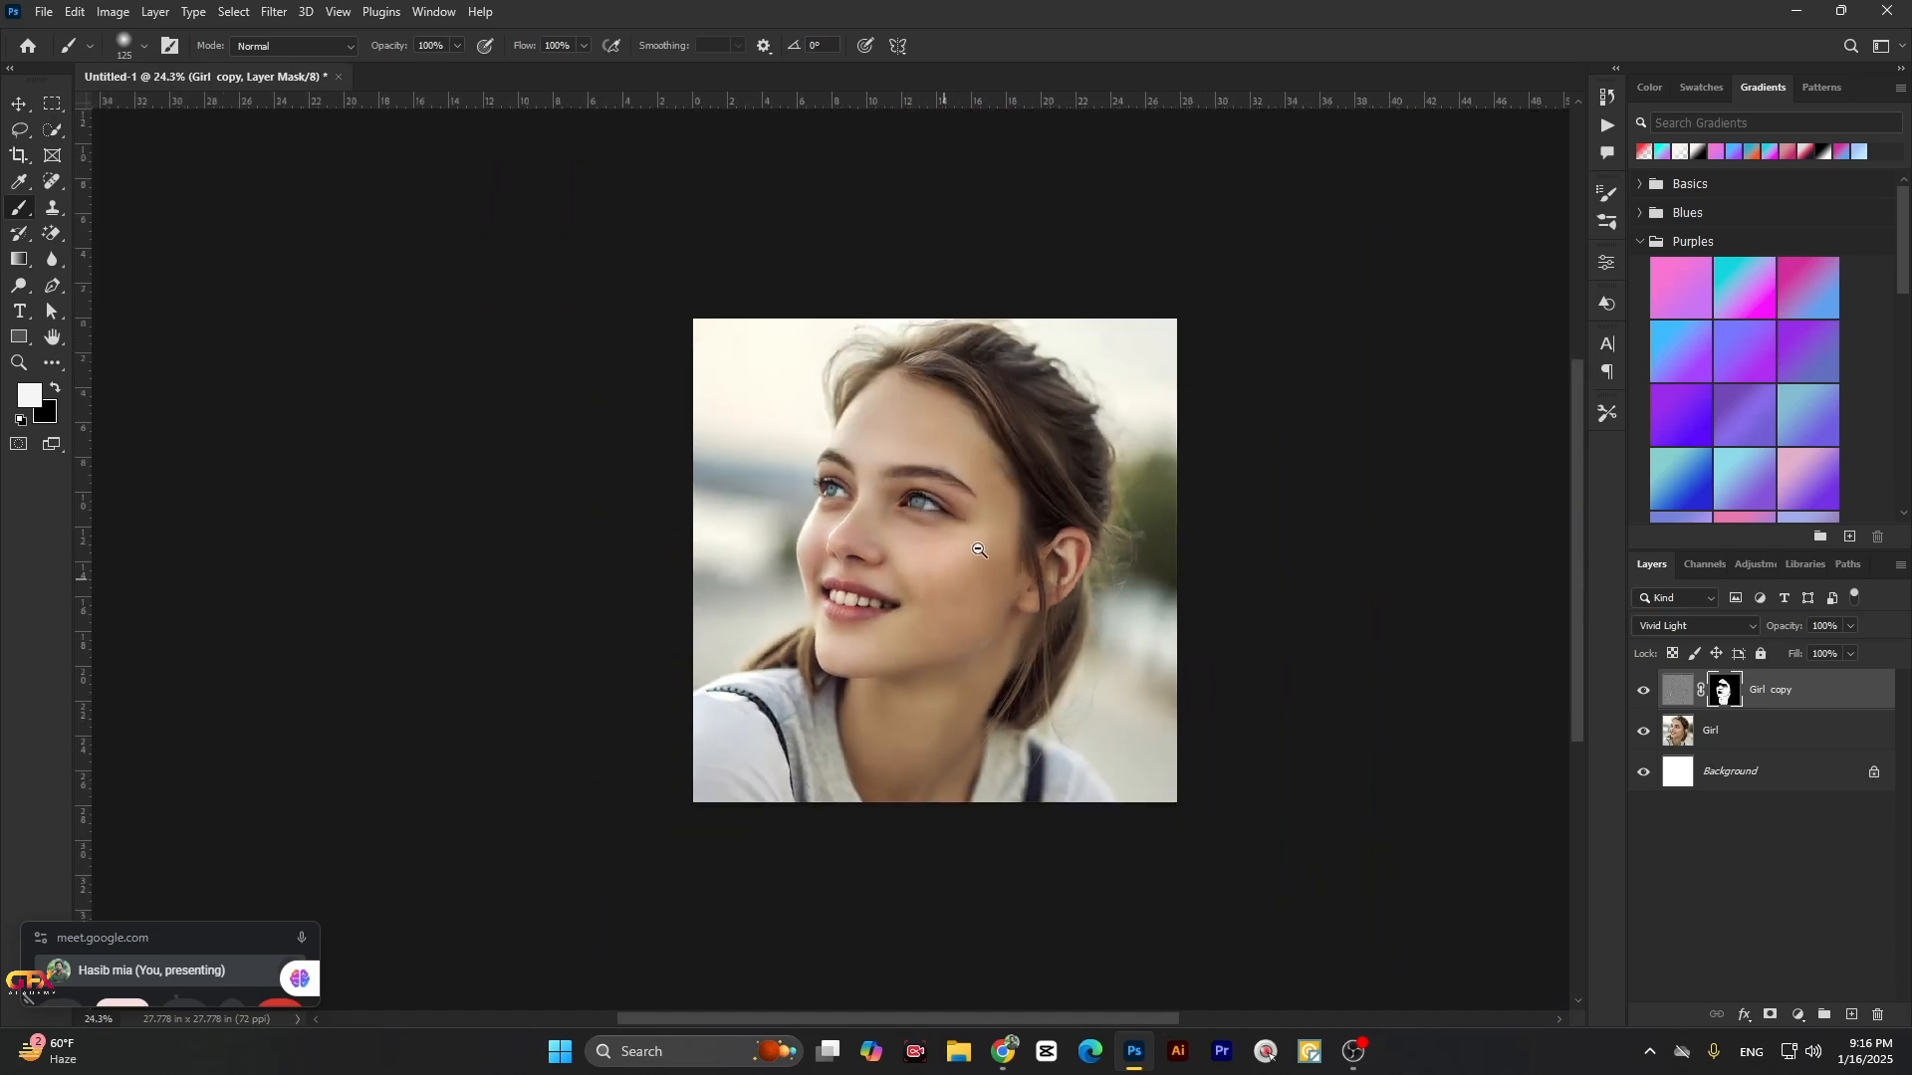
{"action": "scroll", "coordinate": [982, 537], "scroll_direction": "up", "scroll_amount": 5}
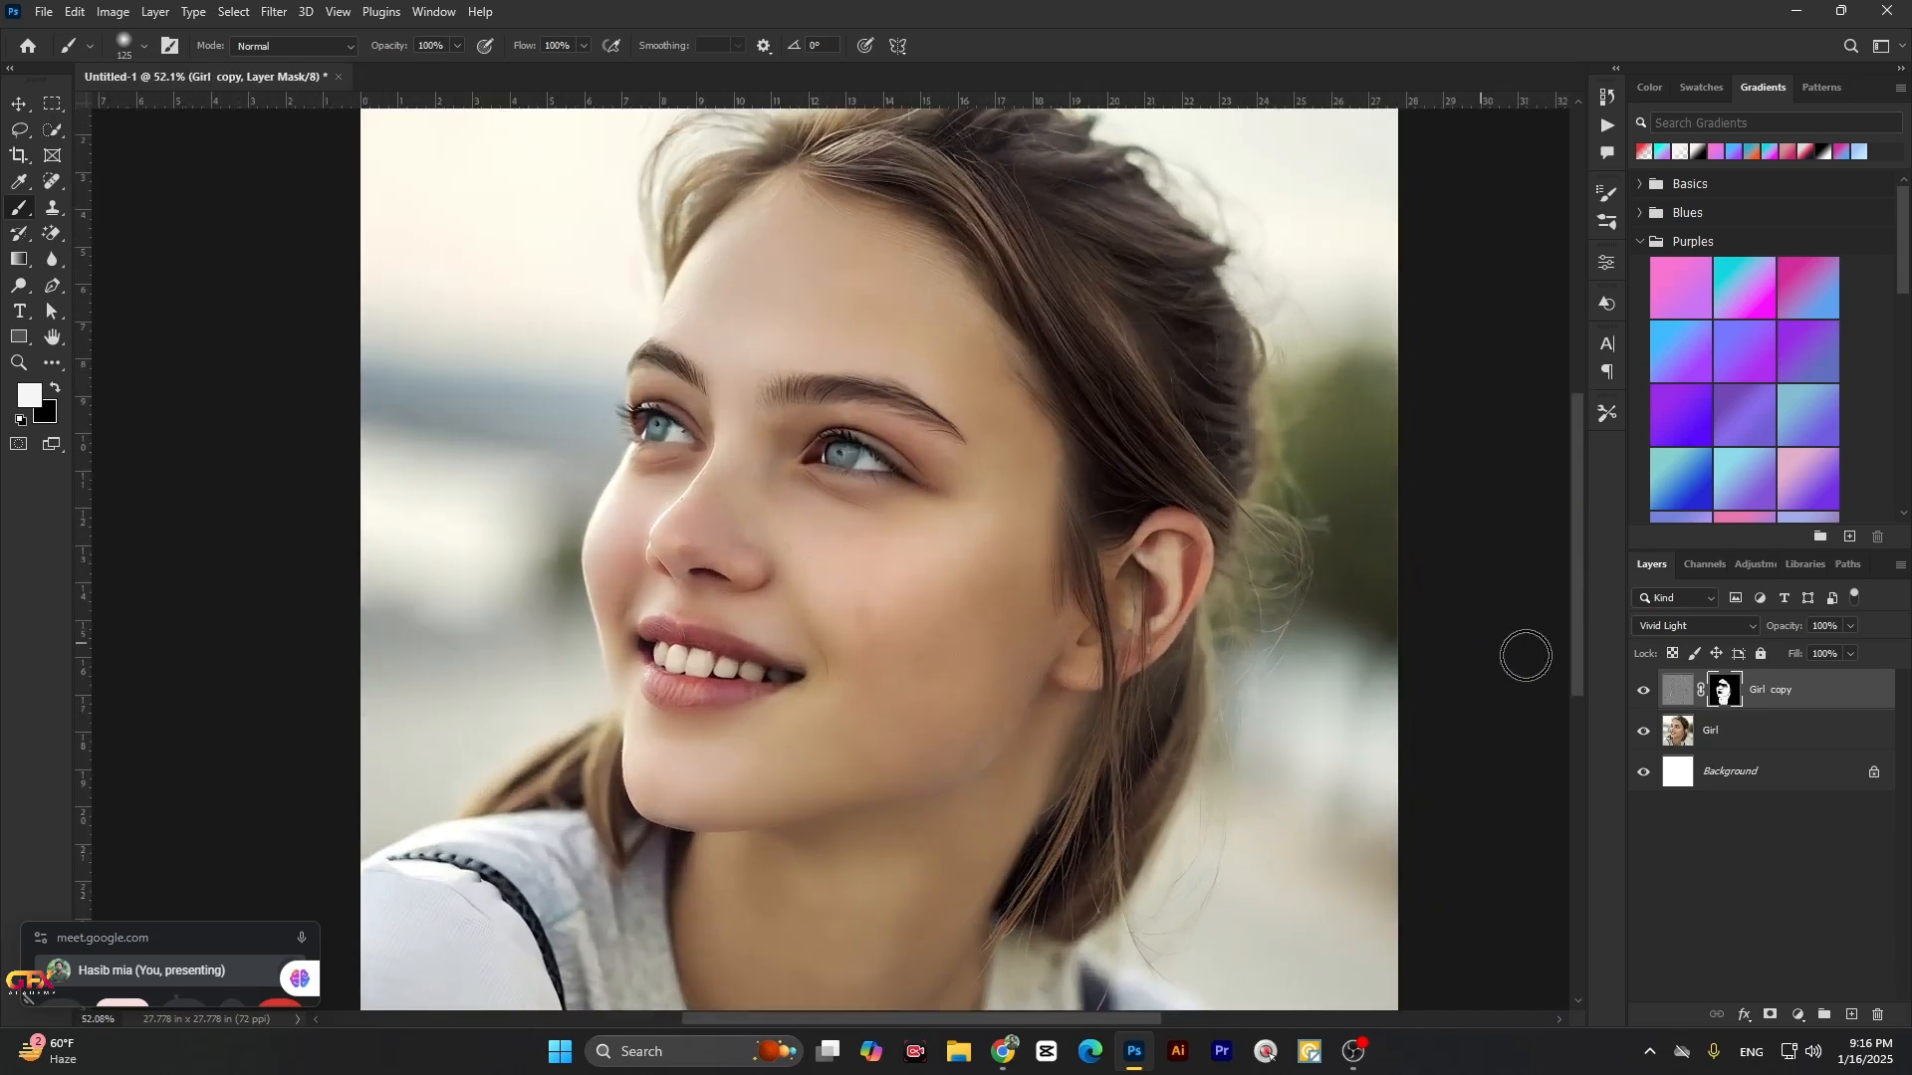
{"action": "left_click", "coordinate": [1643, 692]}
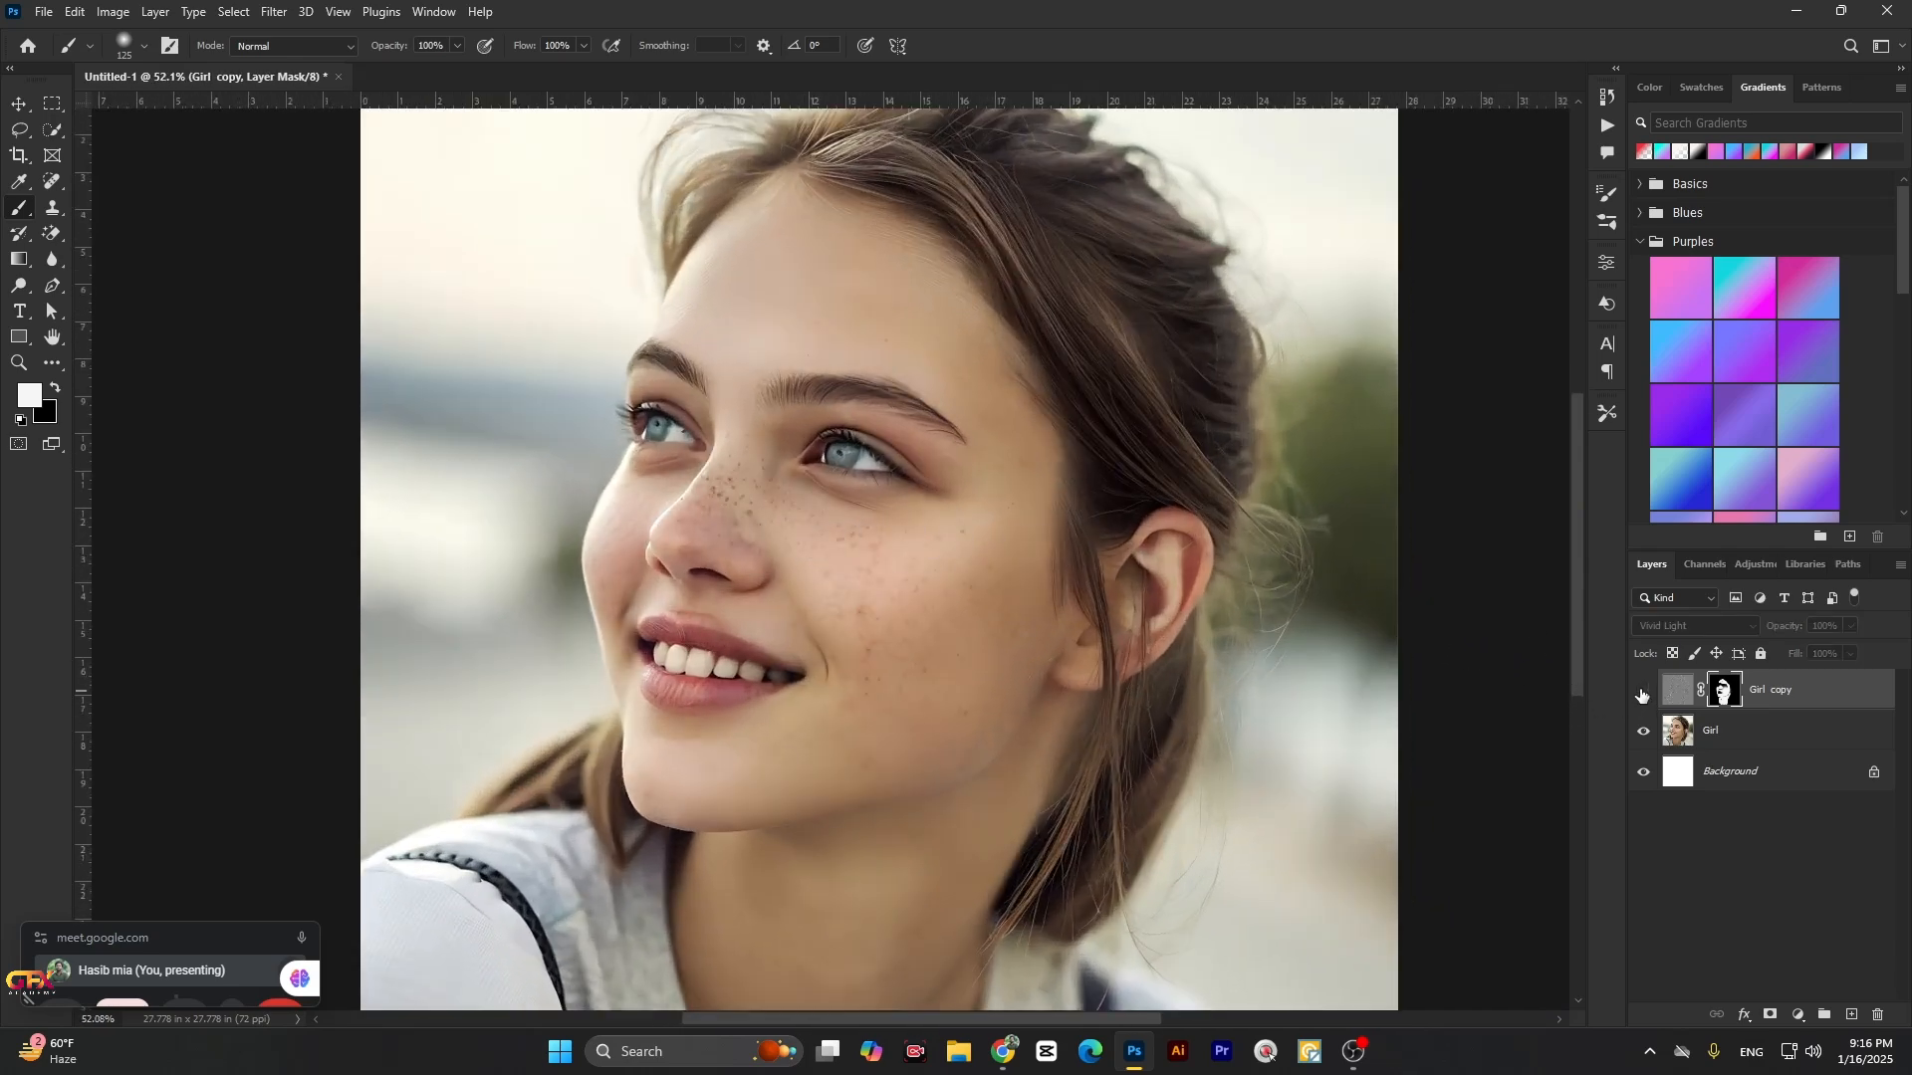
Step: Toggle the Girl copy layer, leave it shown, and examine the smoothed skin up close and across the whole portrait
{"action": "left_click", "coordinate": [1643, 692]}
{"action": "left_click", "coordinate": [1643, 692]}
{"action": "left_click", "coordinate": [1643, 692]}
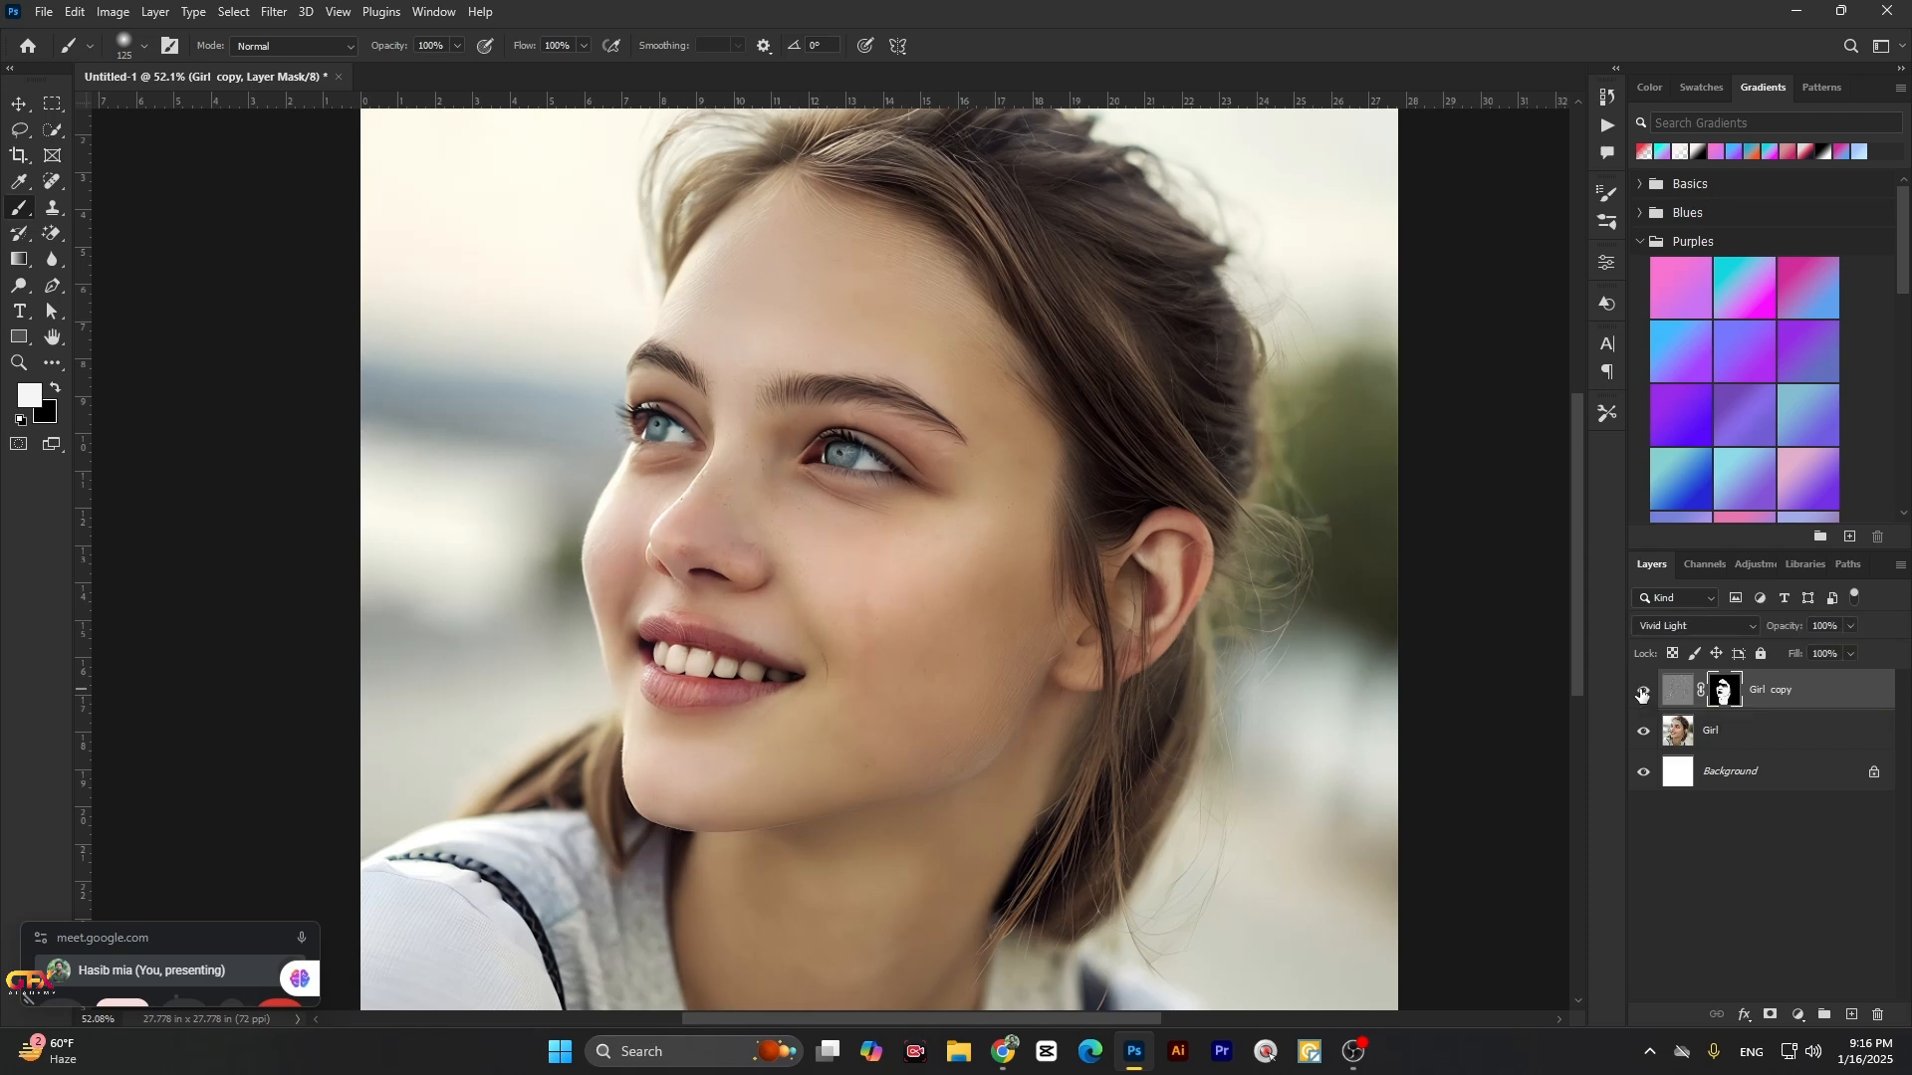
{"action": "scroll", "coordinate": [653, 486], "scroll_direction": "down", "scroll_amount": 7}
{"action": "scroll", "coordinate": [792, 489], "scroll_direction": "up", "scroll_amount": 6}
{"action": "scroll", "coordinate": [850, 464], "scroll_direction": "up", "scroll_amount": 3}
{"action": "scroll", "coordinate": [892, 476], "scroll_direction": "down", "scroll_amount": 6}
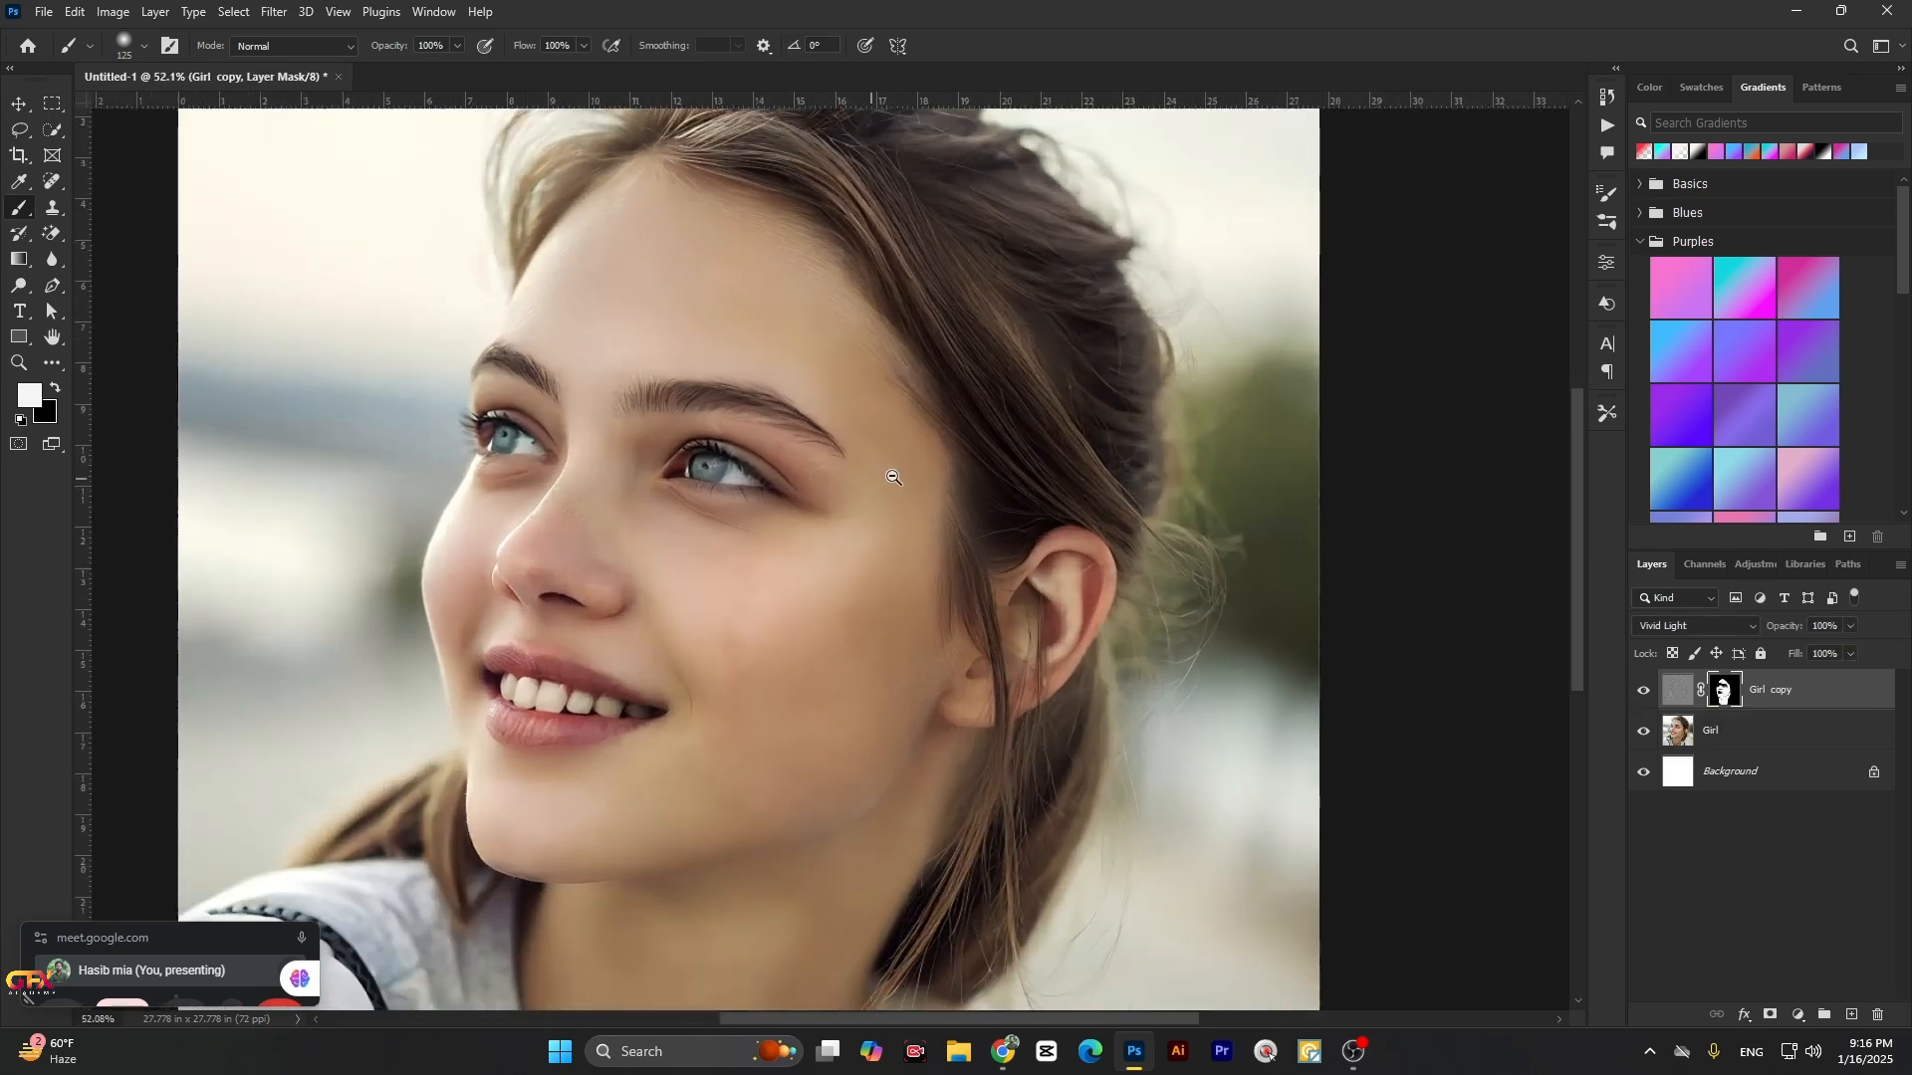
{"action": "scroll", "coordinate": [920, 541], "scroll_direction": "up", "scroll_amount": 2}
{"action": "scroll", "coordinate": [637, 587], "scroll_direction": "up", "scroll_amount": 3}
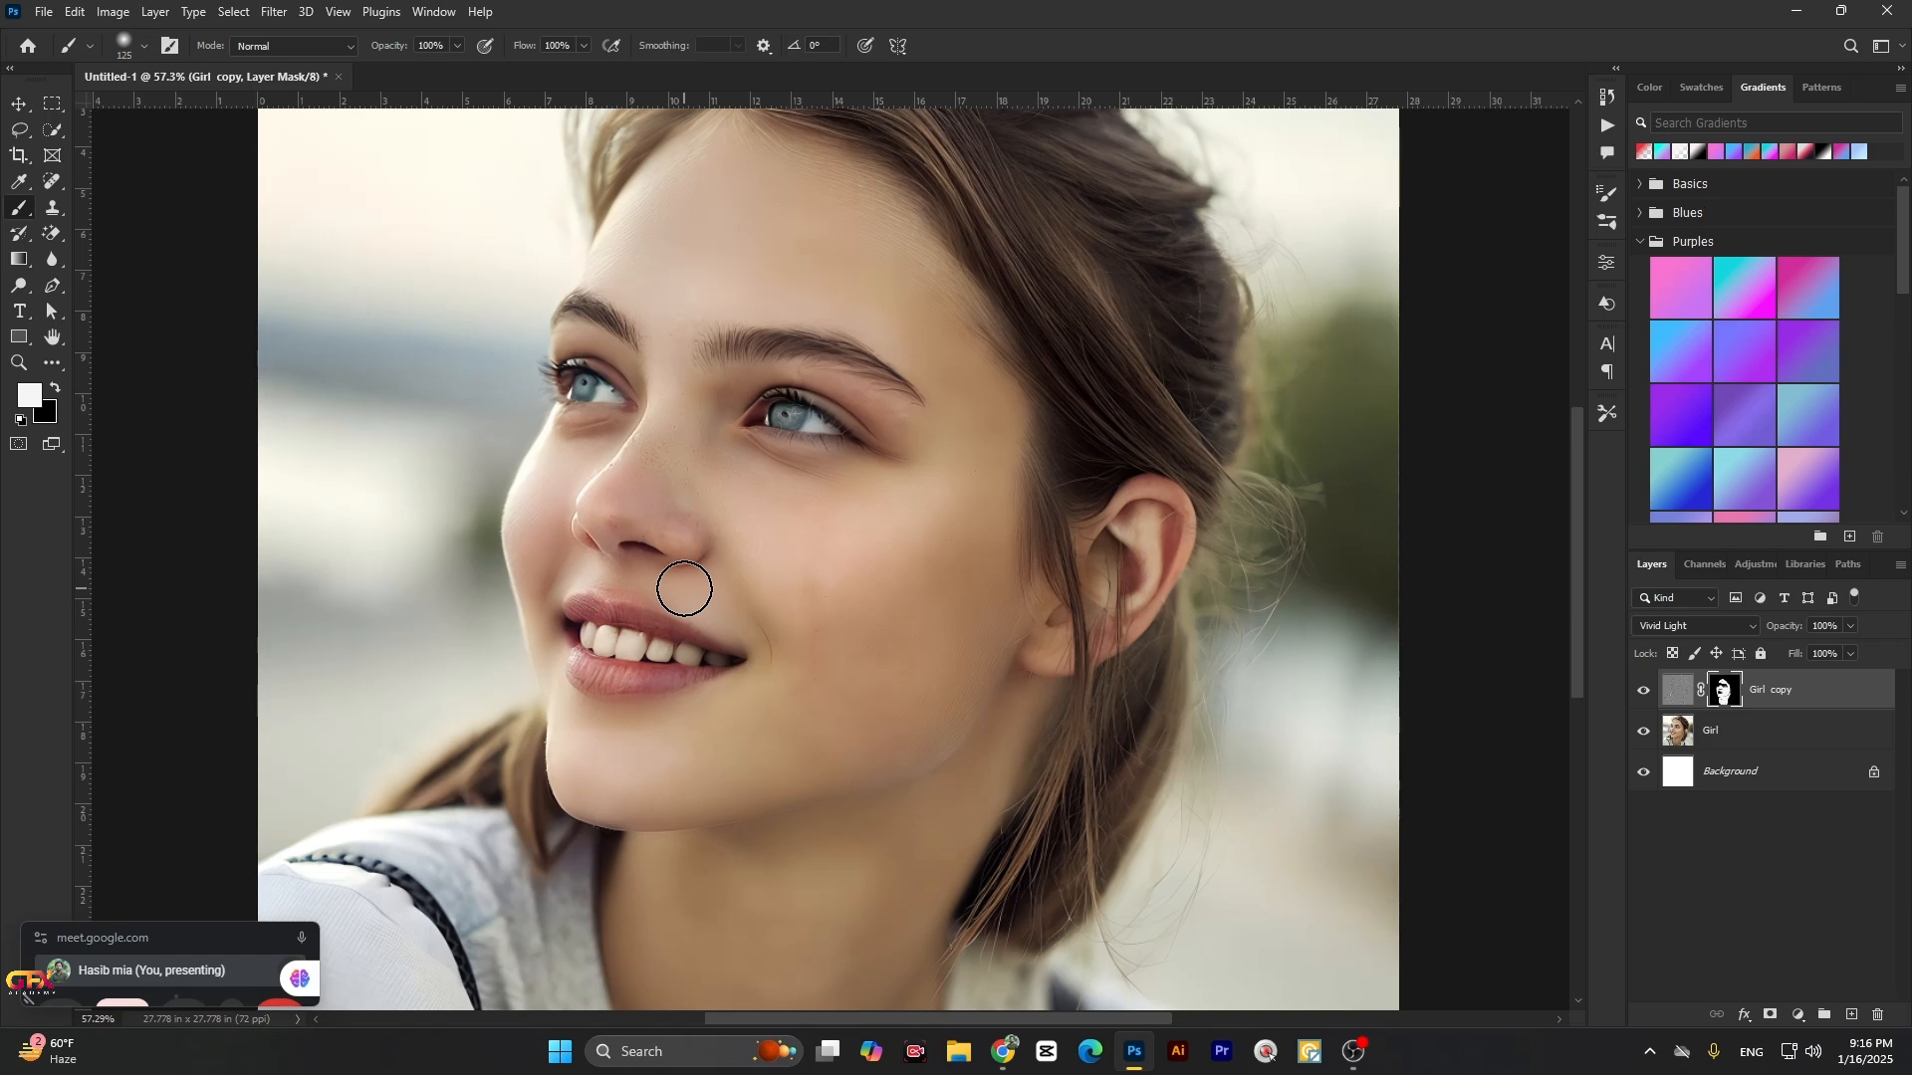
{"action": "scroll", "coordinate": [704, 412], "scroll_direction": "down", "scroll_amount": 7, "text": "alt"}
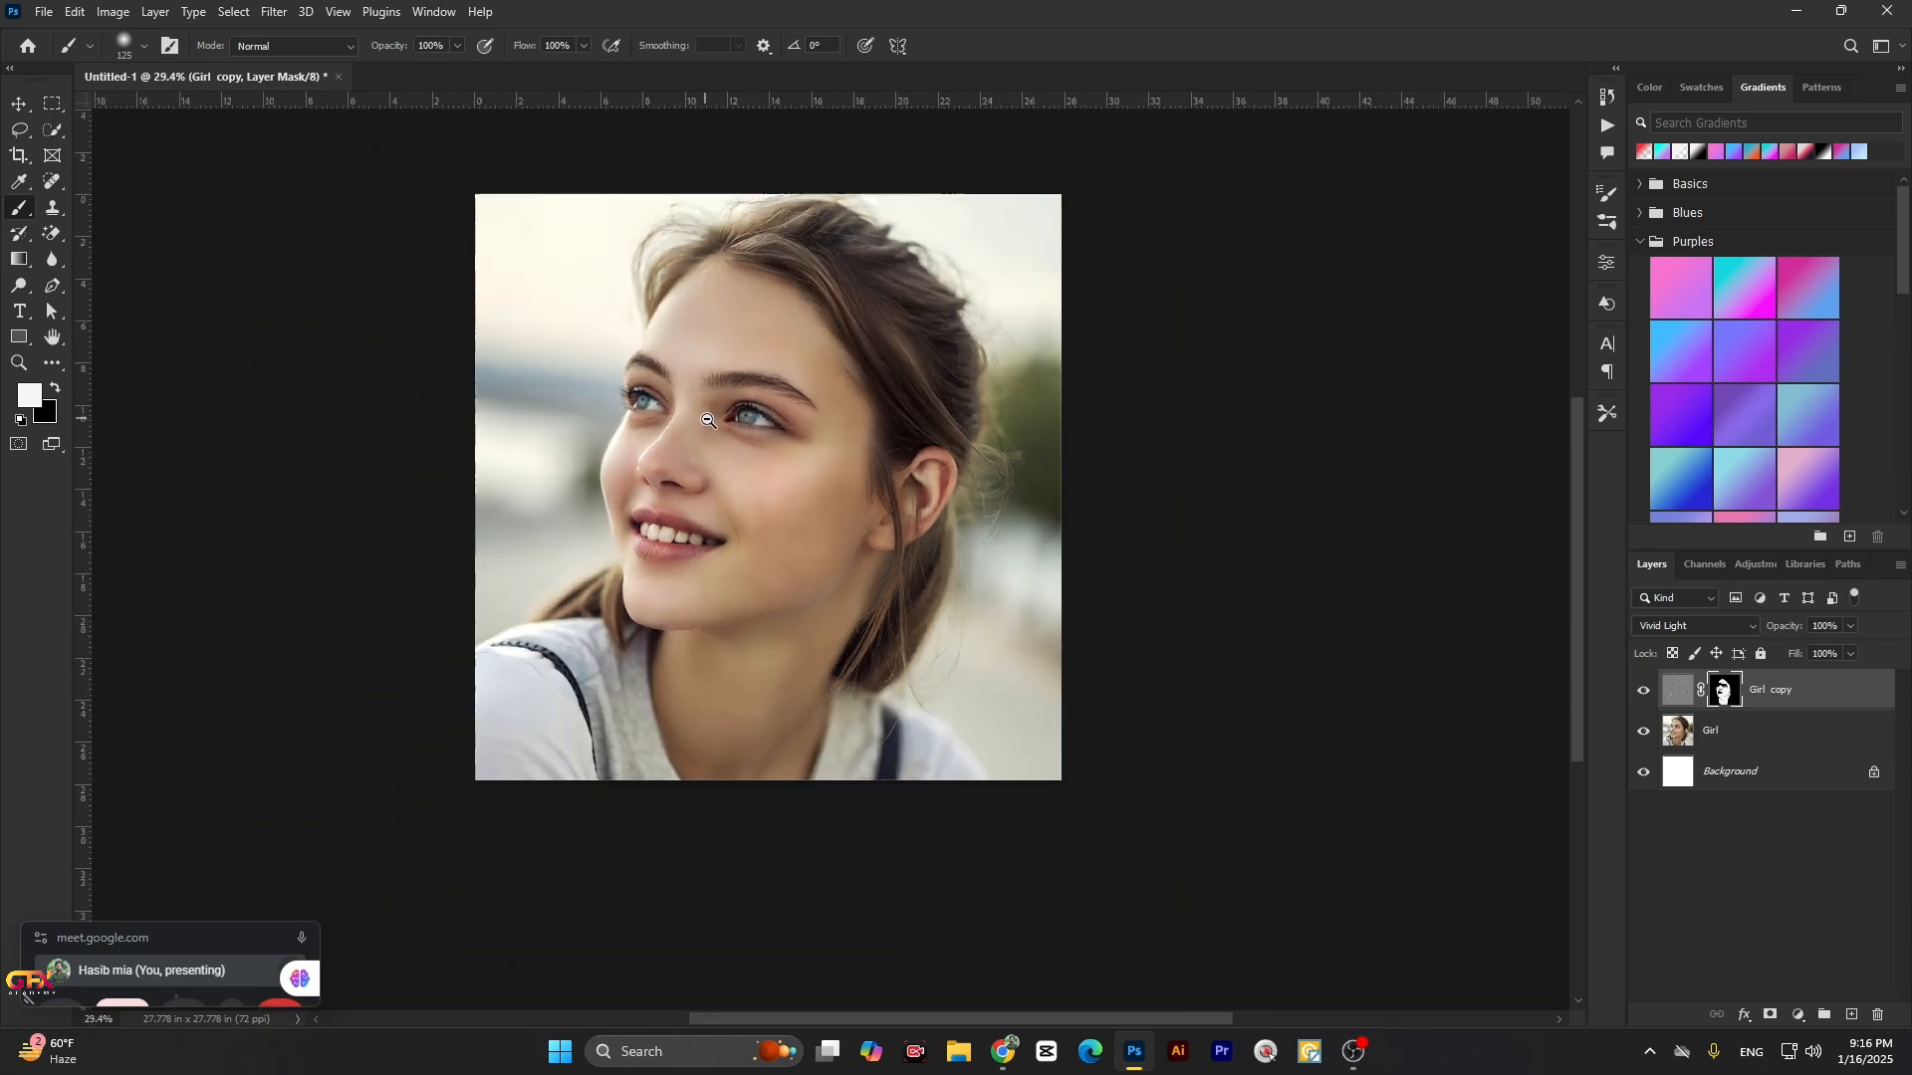
{"action": "scroll", "coordinate": [877, 445], "scroll_direction": "up", "scroll_amount": 3, "text": "alt"}
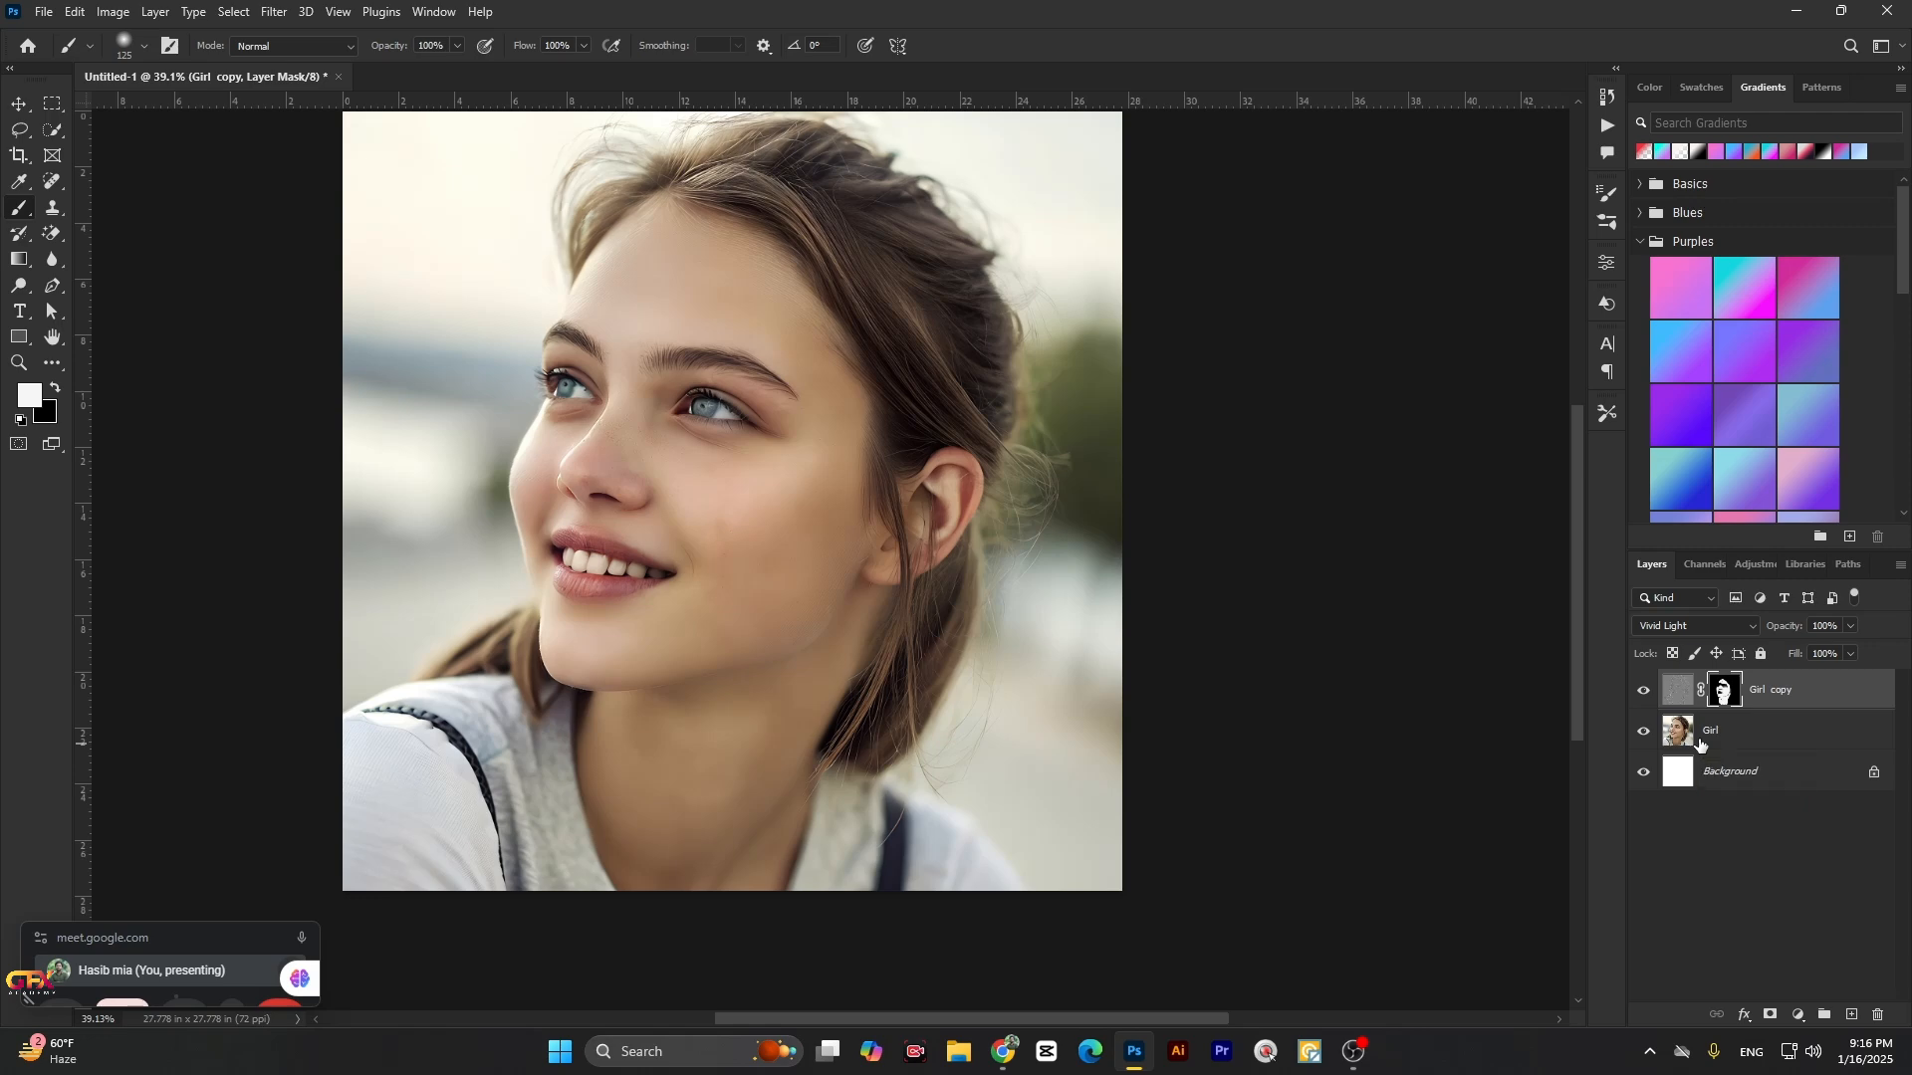
Step: Stamp all visible layers into a new merged layer above Girl copy and leave the merged layer selected and shown
{"action": "key", "text": "ctrl+shift+alt+e"}
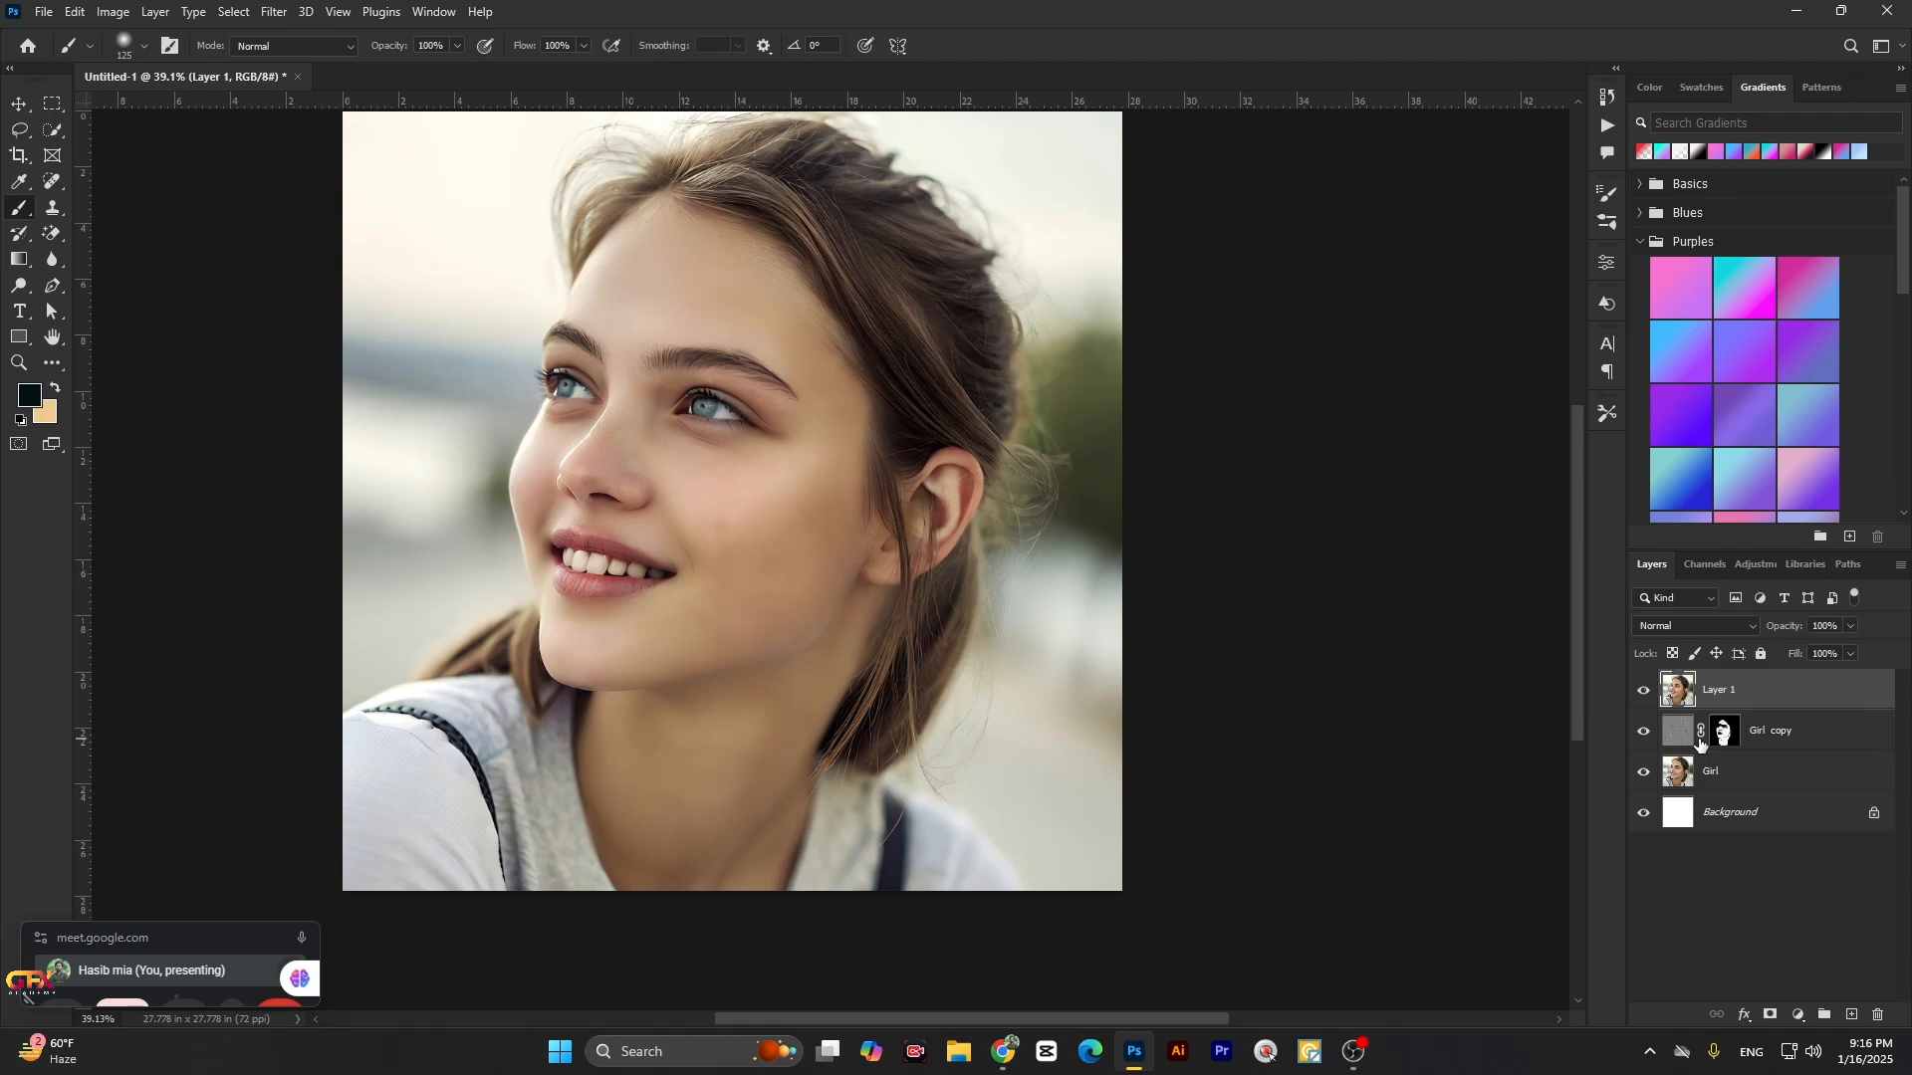
{"action": "left_click", "coordinate": [1720, 787]}
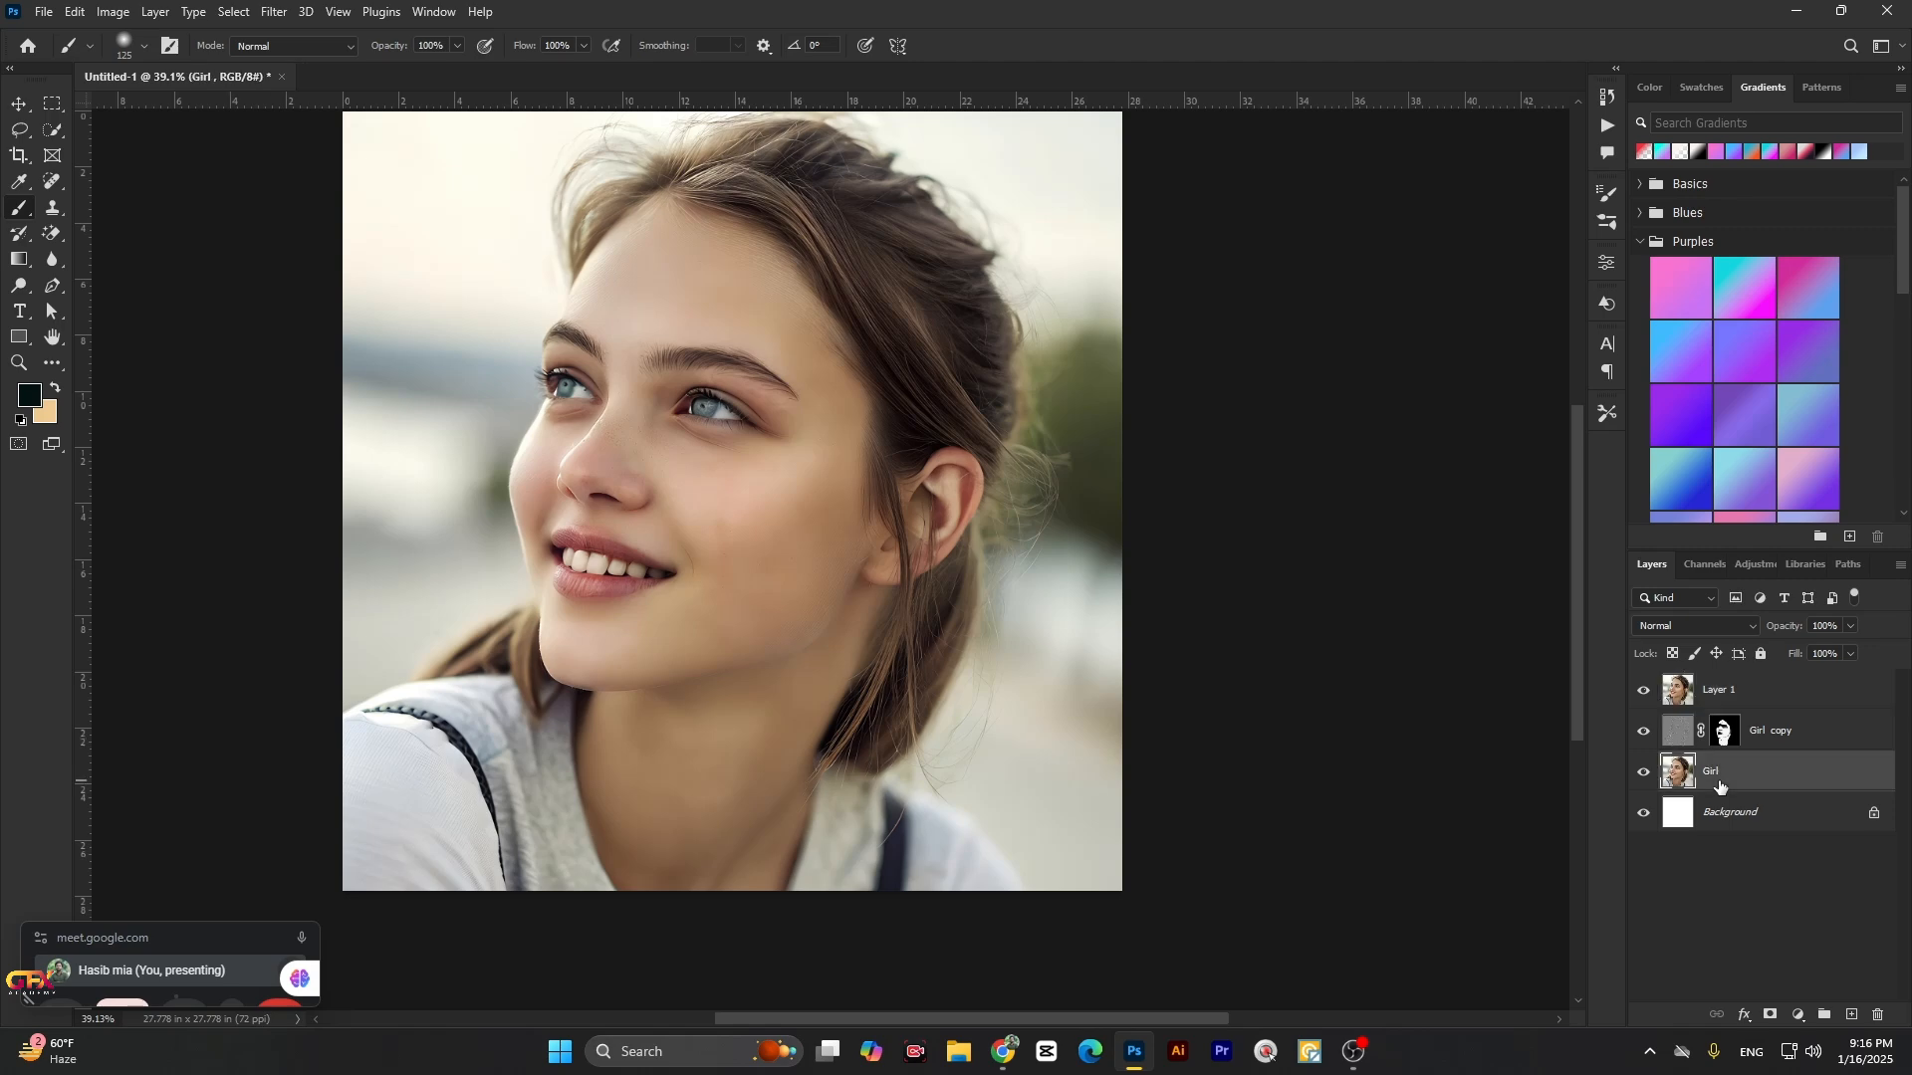
{"action": "left_click", "coordinate": [1787, 742]}
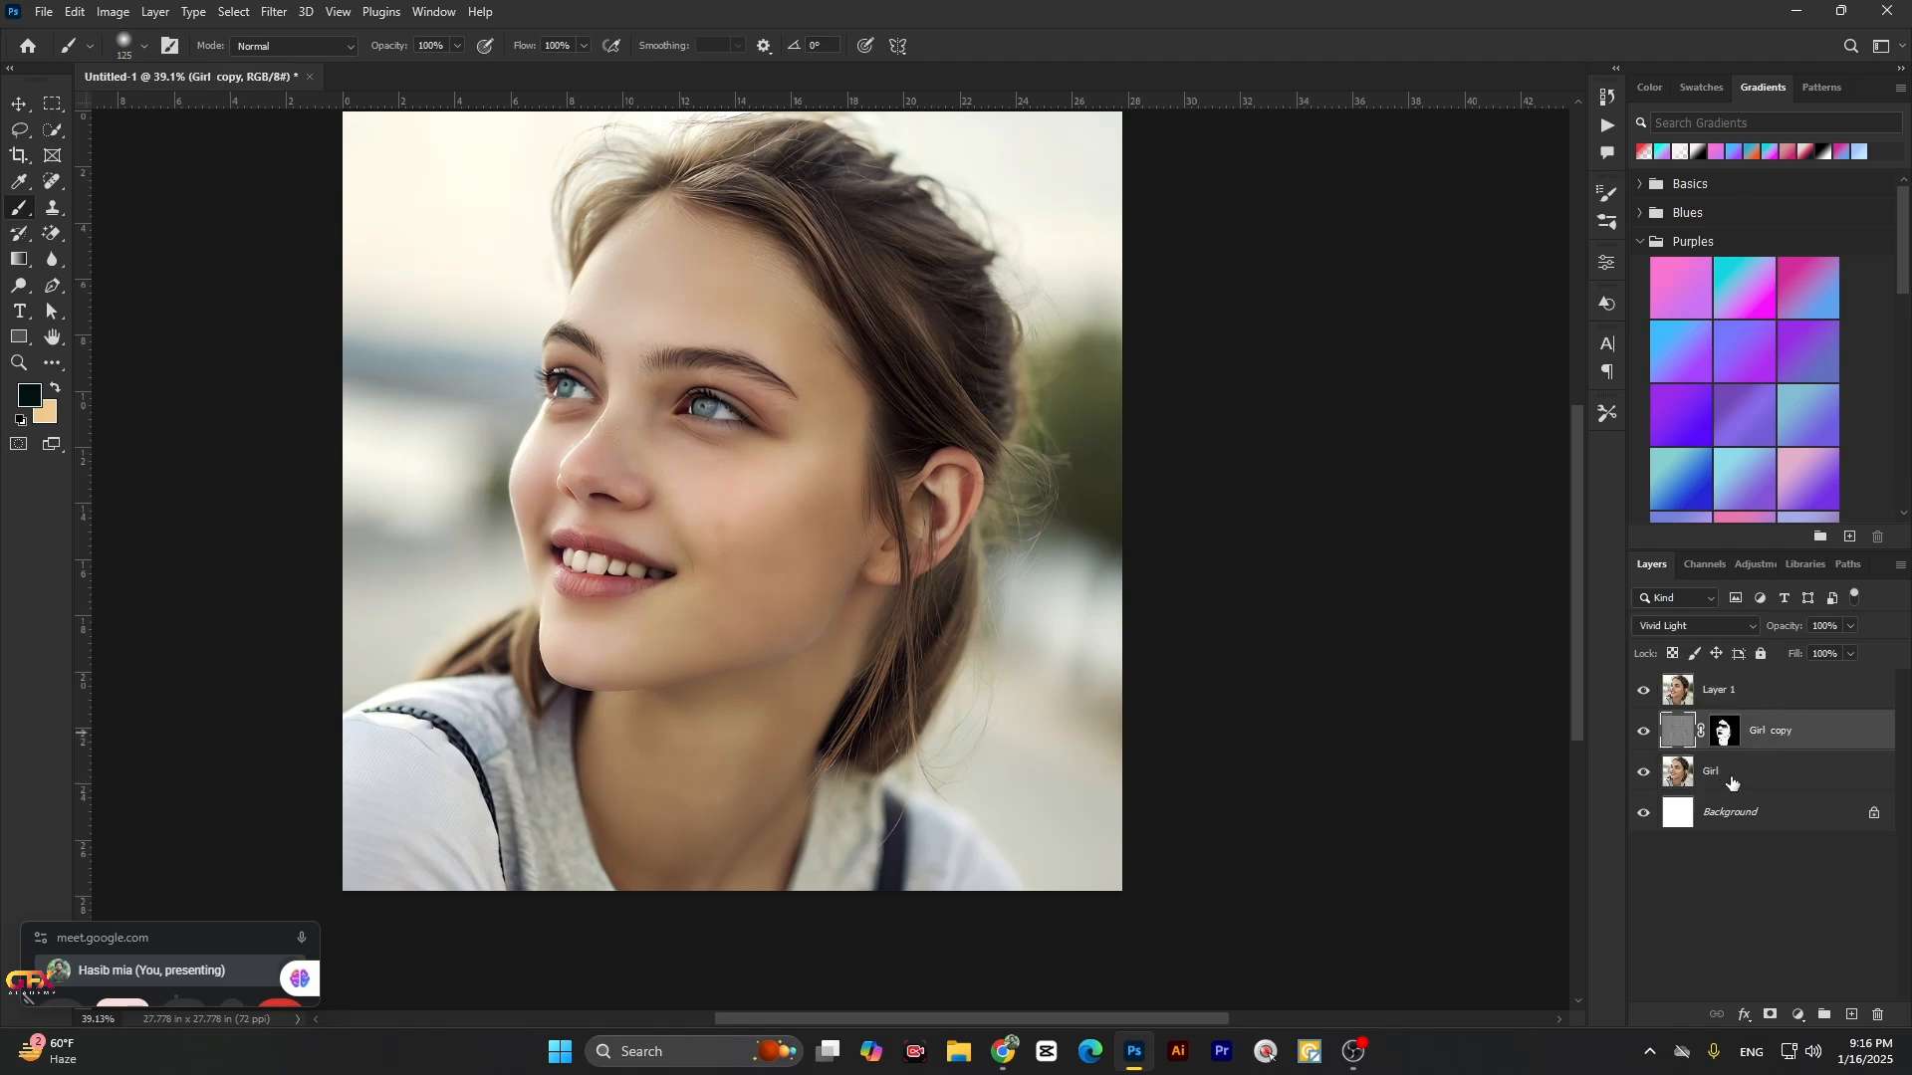
{"action": "left_click", "coordinate": [1711, 697]}
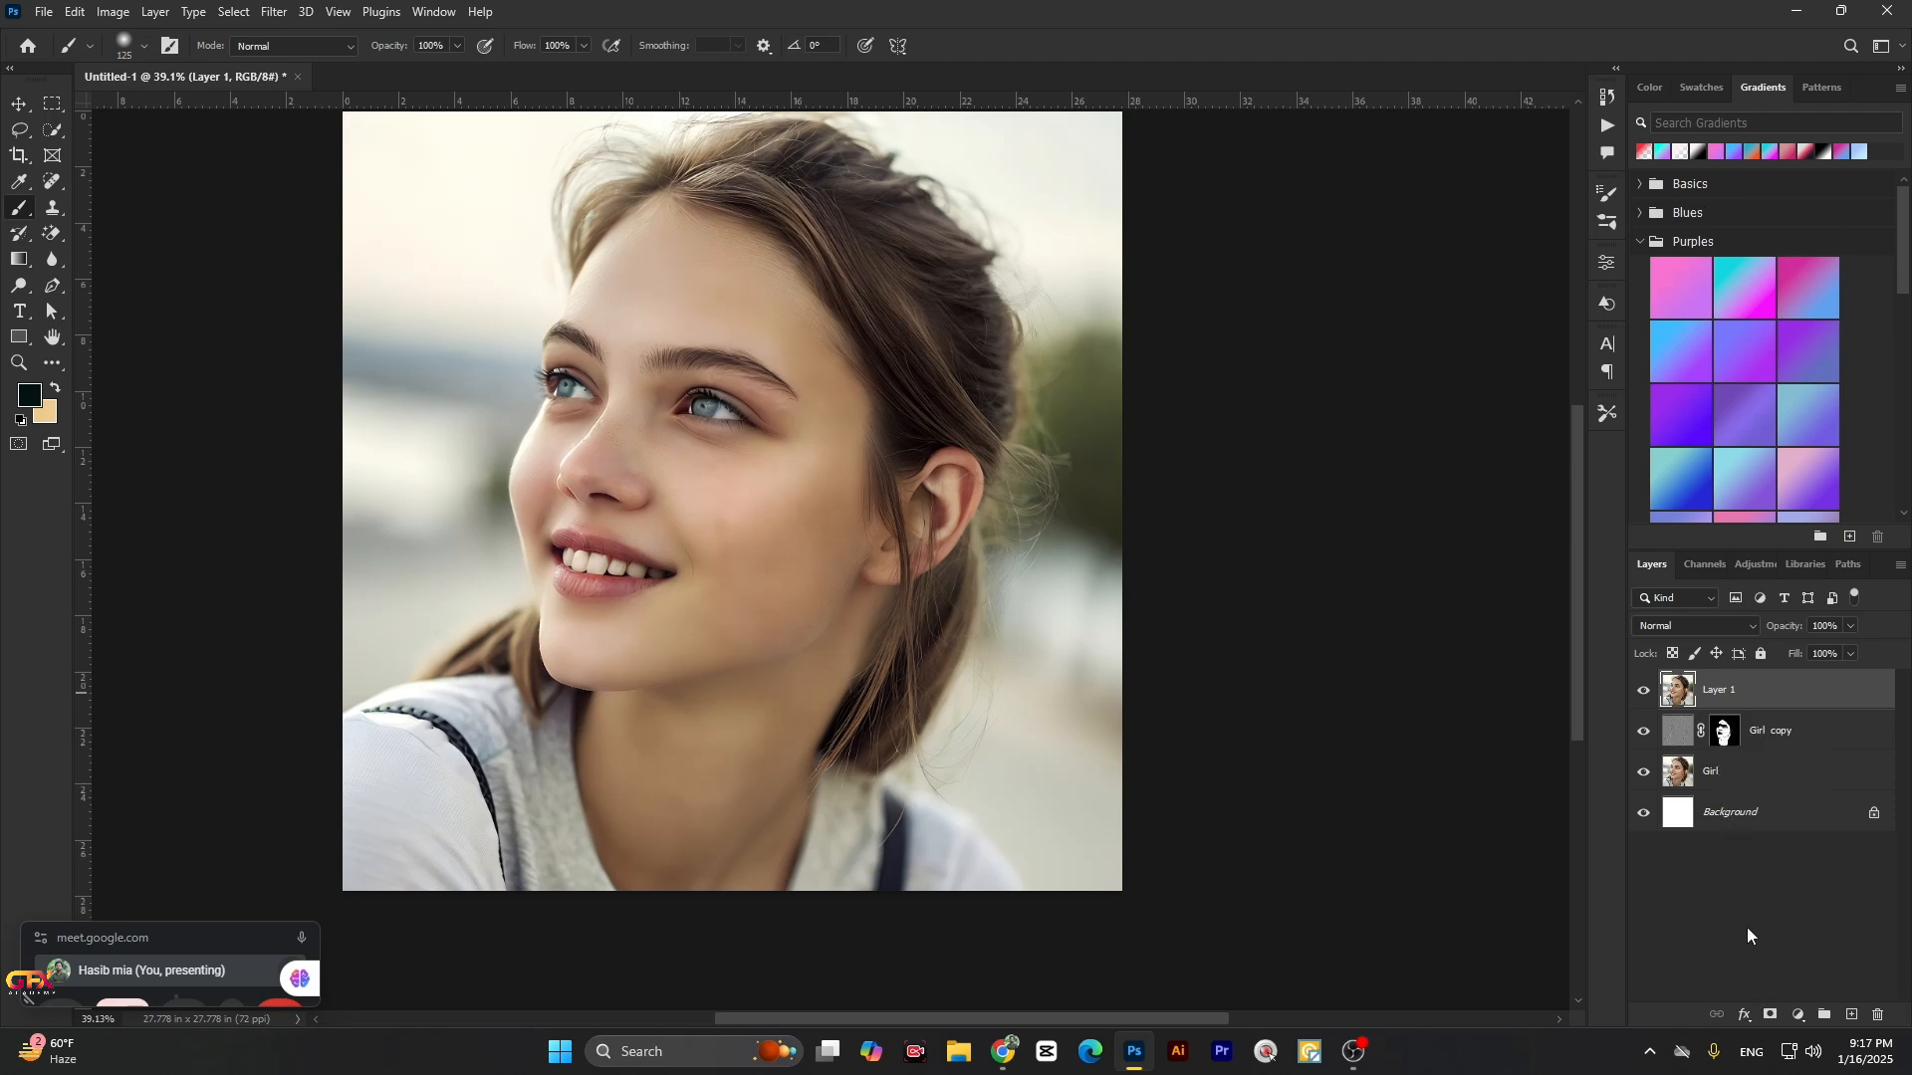
{"action": "left_click", "coordinate": [1642, 692]}
{"action": "left_click", "coordinate": [1643, 694]}
Step: Open the Camera Raw Filter on Layer 1 and set Texture to +25 and Clarity to -21
{"action": "scroll", "coordinate": [854, 518], "scroll_direction": "down", "scroll_amount": 3}
{"action": "scroll", "coordinate": [854, 518], "scroll_direction": "up", "scroll_amount": 2}
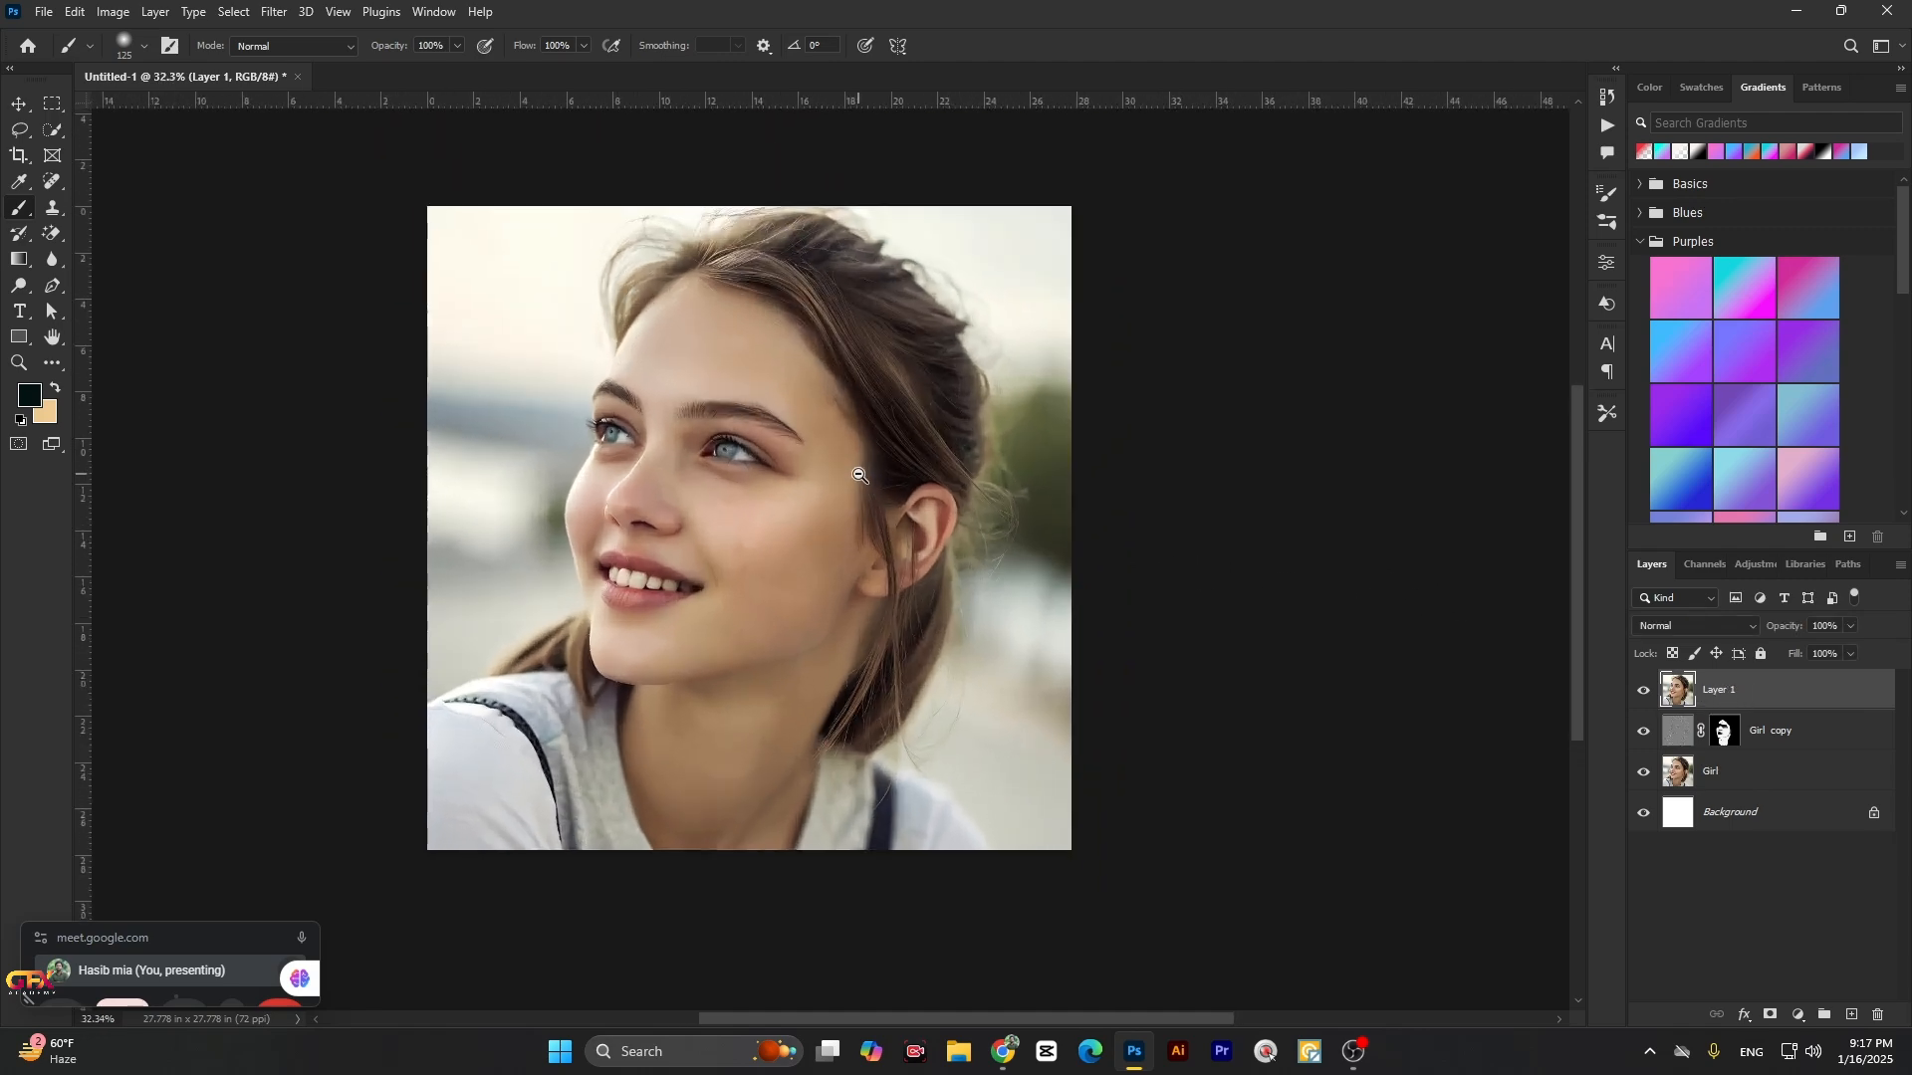
{"action": "left_click", "coordinate": [274, 12]}
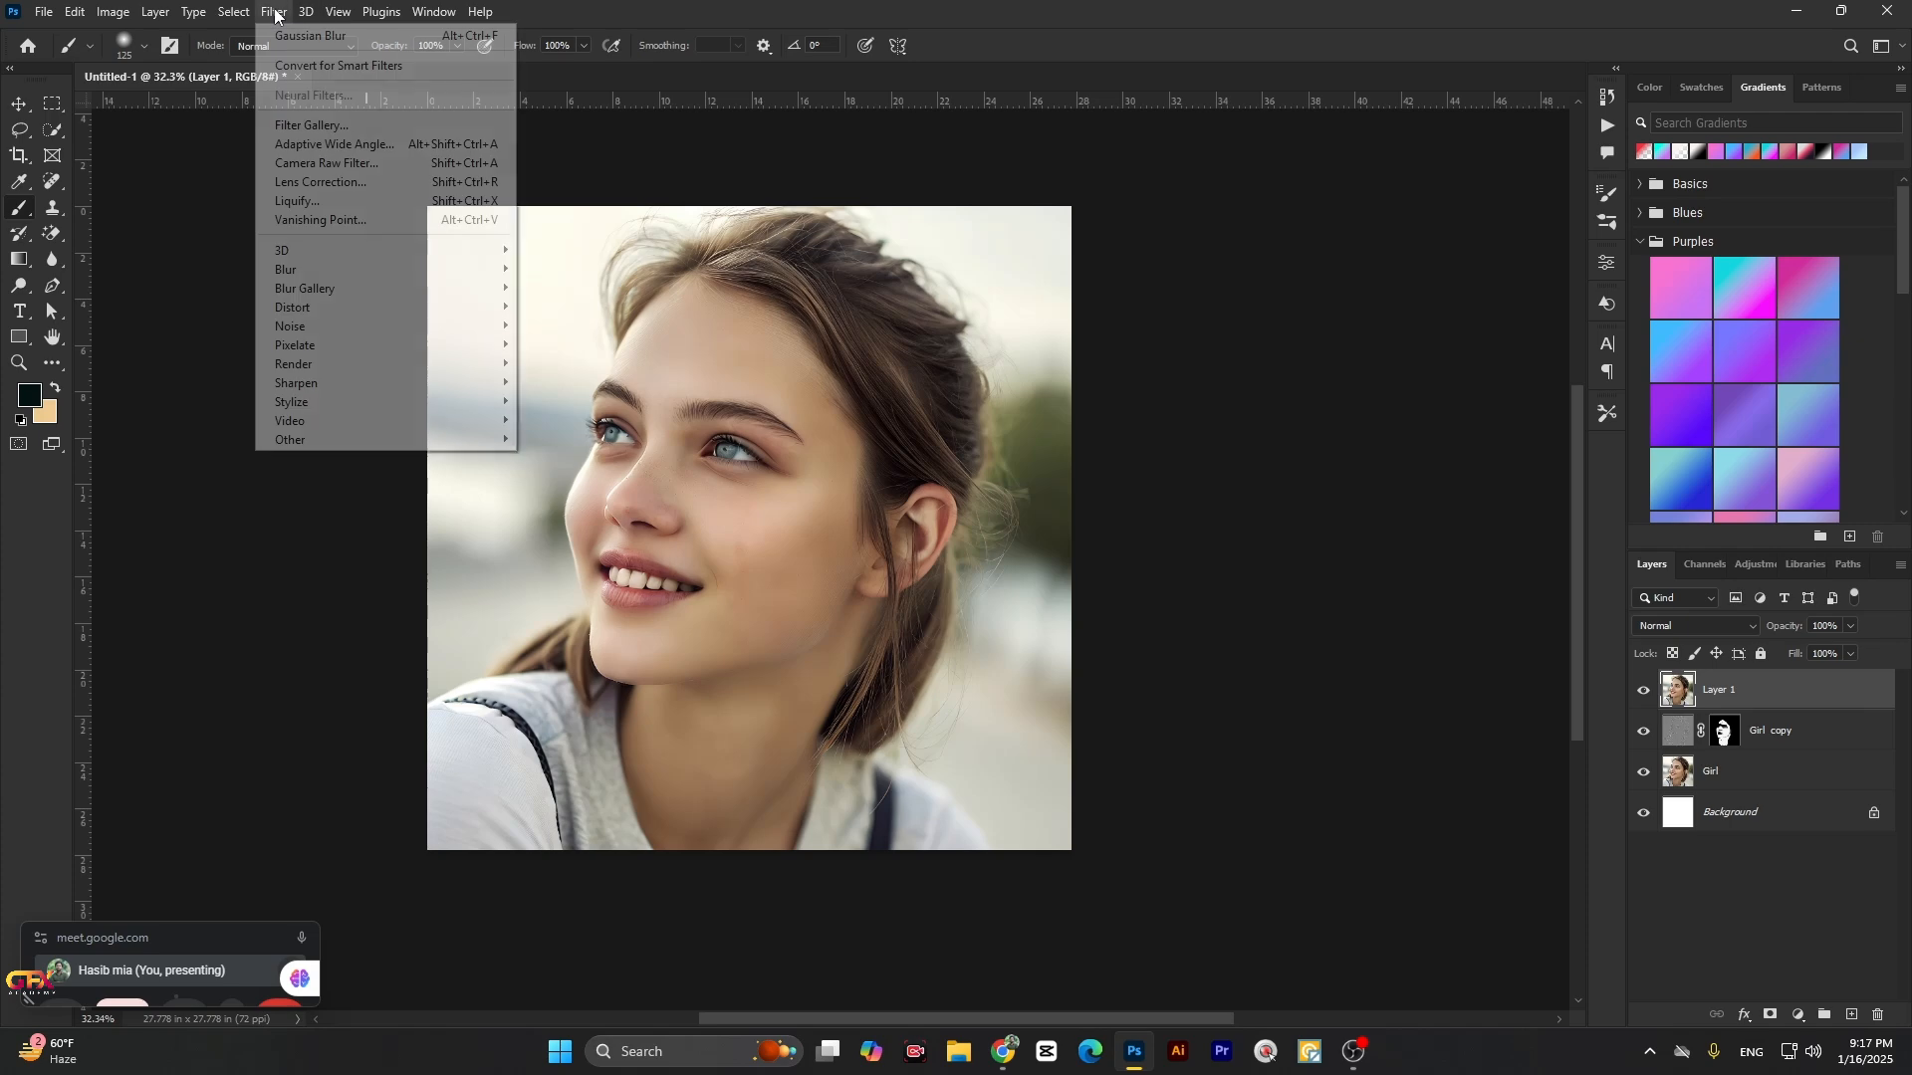
{"action": "left_click", "coordinate": [339, 163]}
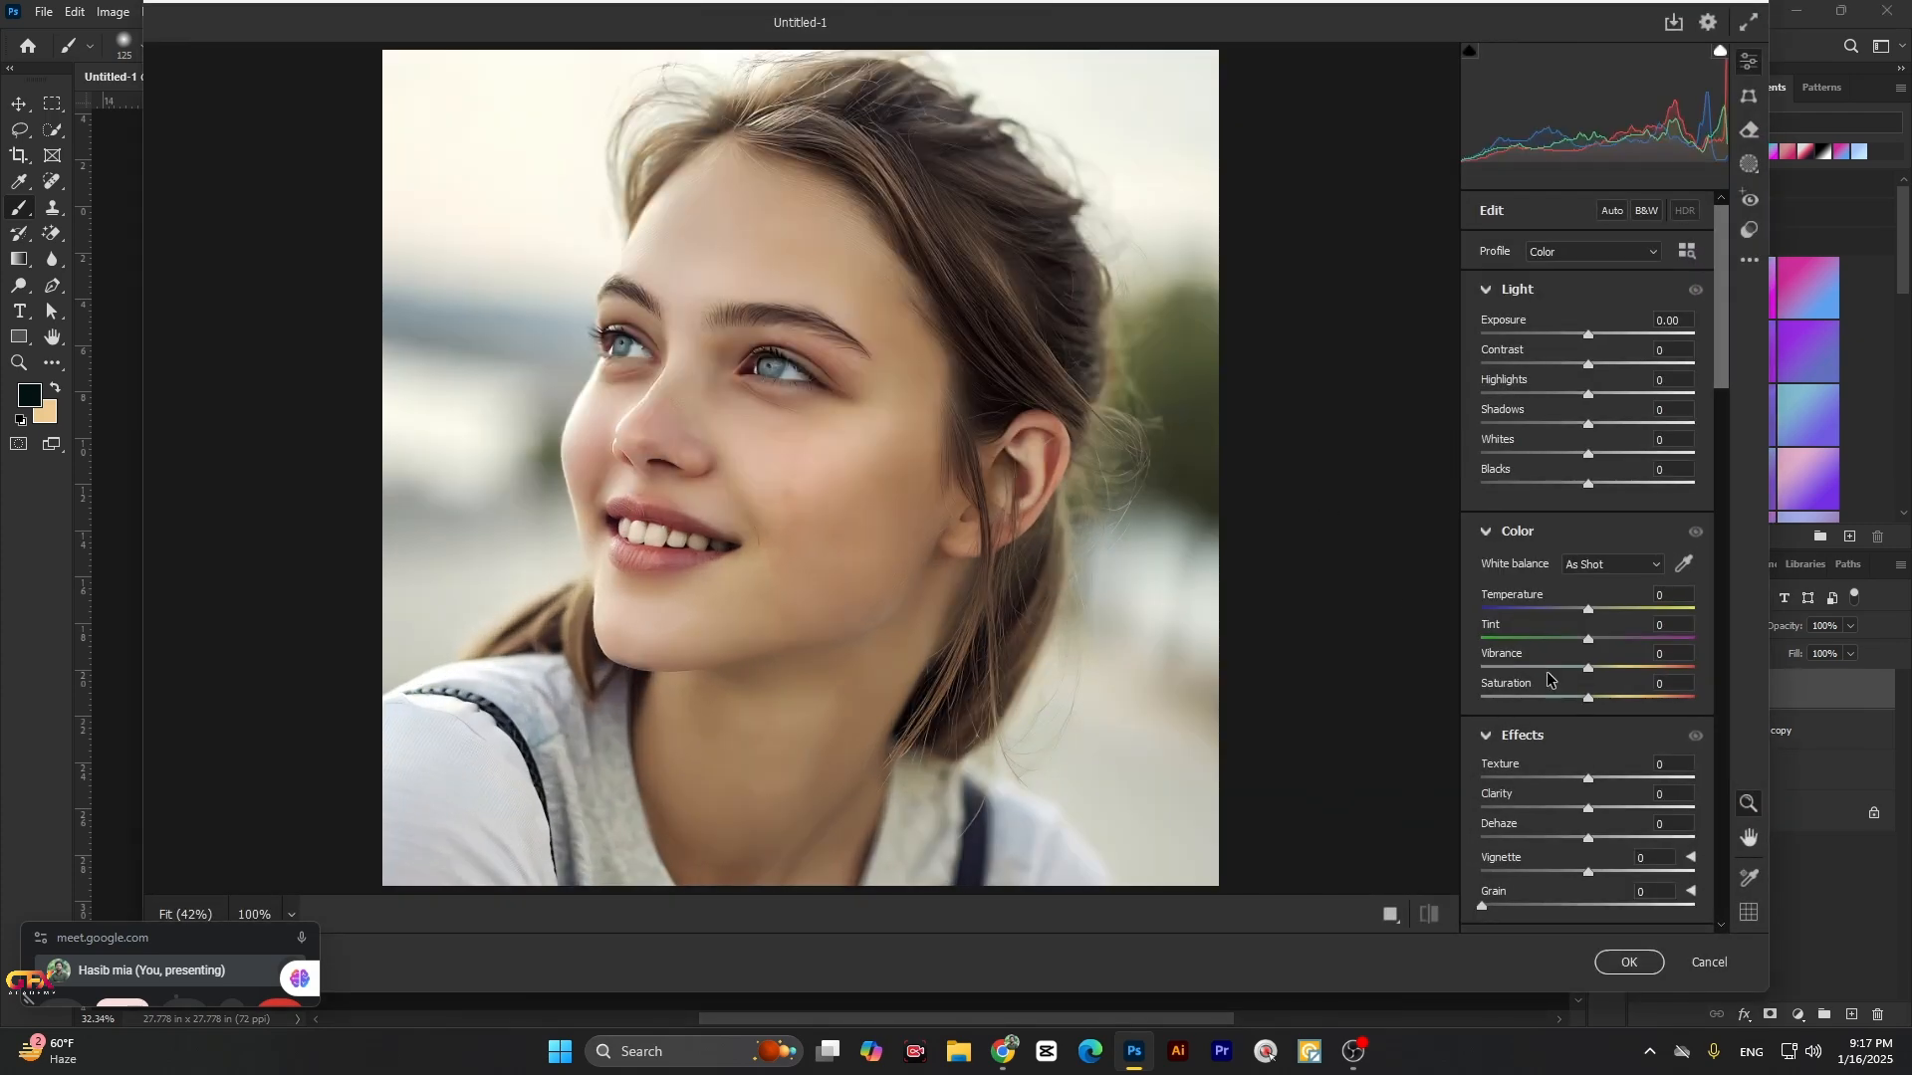
{"action": "left_click", "coordinate": [1487, 535]}
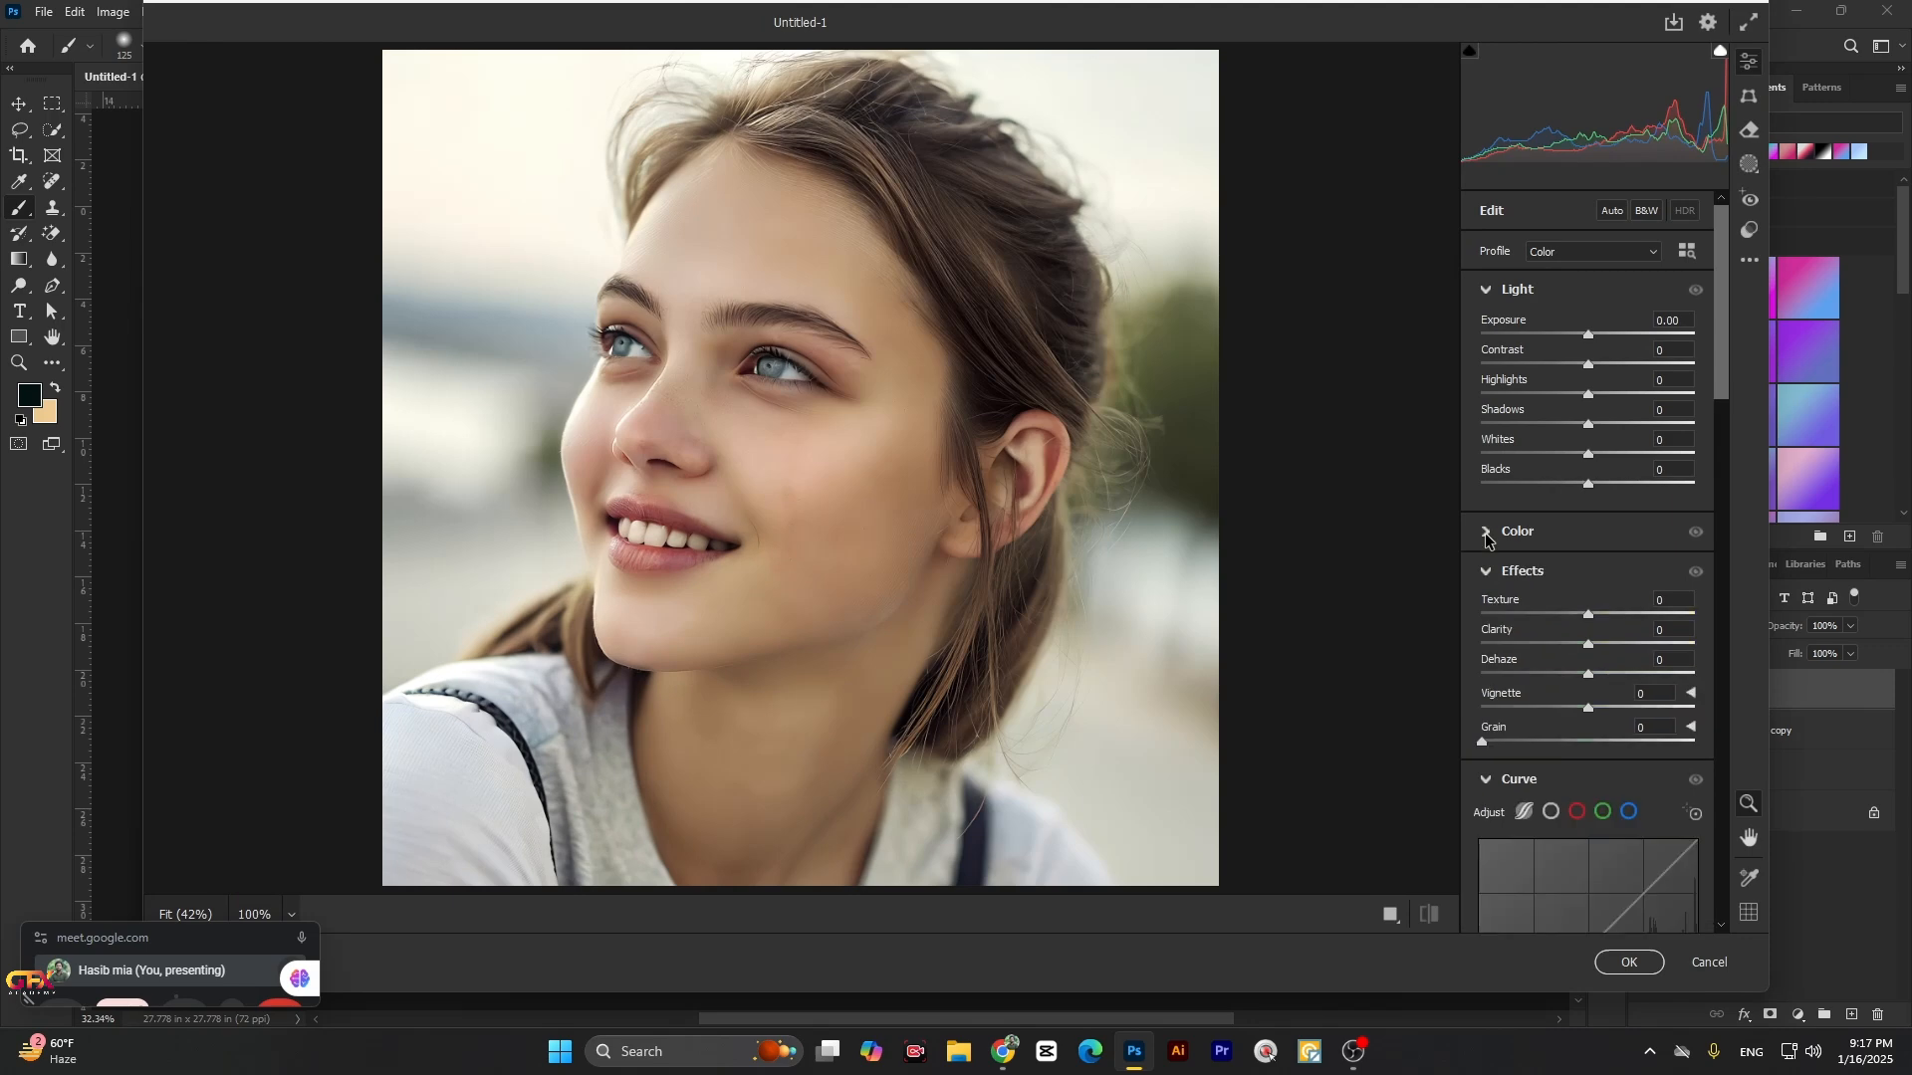
{"action": "mouse_move", "coordinate": [1589, 615]}
{"action": "left_mouse_down"}
{"action": "mouse_move", "coordinate": [1626, 618]}
{"action": "mouse_move", "coordinate": [1525, 645]}
{"action": "mouse_move", "coordinate": [1570, 649]}
{"action": "mouse_move", "coordinate": [1520, 647]}
{"action": "mouse_move", "coordinate": [1584, 662]}
{"action": "mouse_move", "coordinate": [1623, 615]}
{"action": "mouse_move", "coordinate": [1550, 622]}
{"action": "mouse_move", "coordinate": [1653, 623]}
{"action": "mouse_move", "coordinate": [1599, 629]}
{"action": "left_mouse_up"}
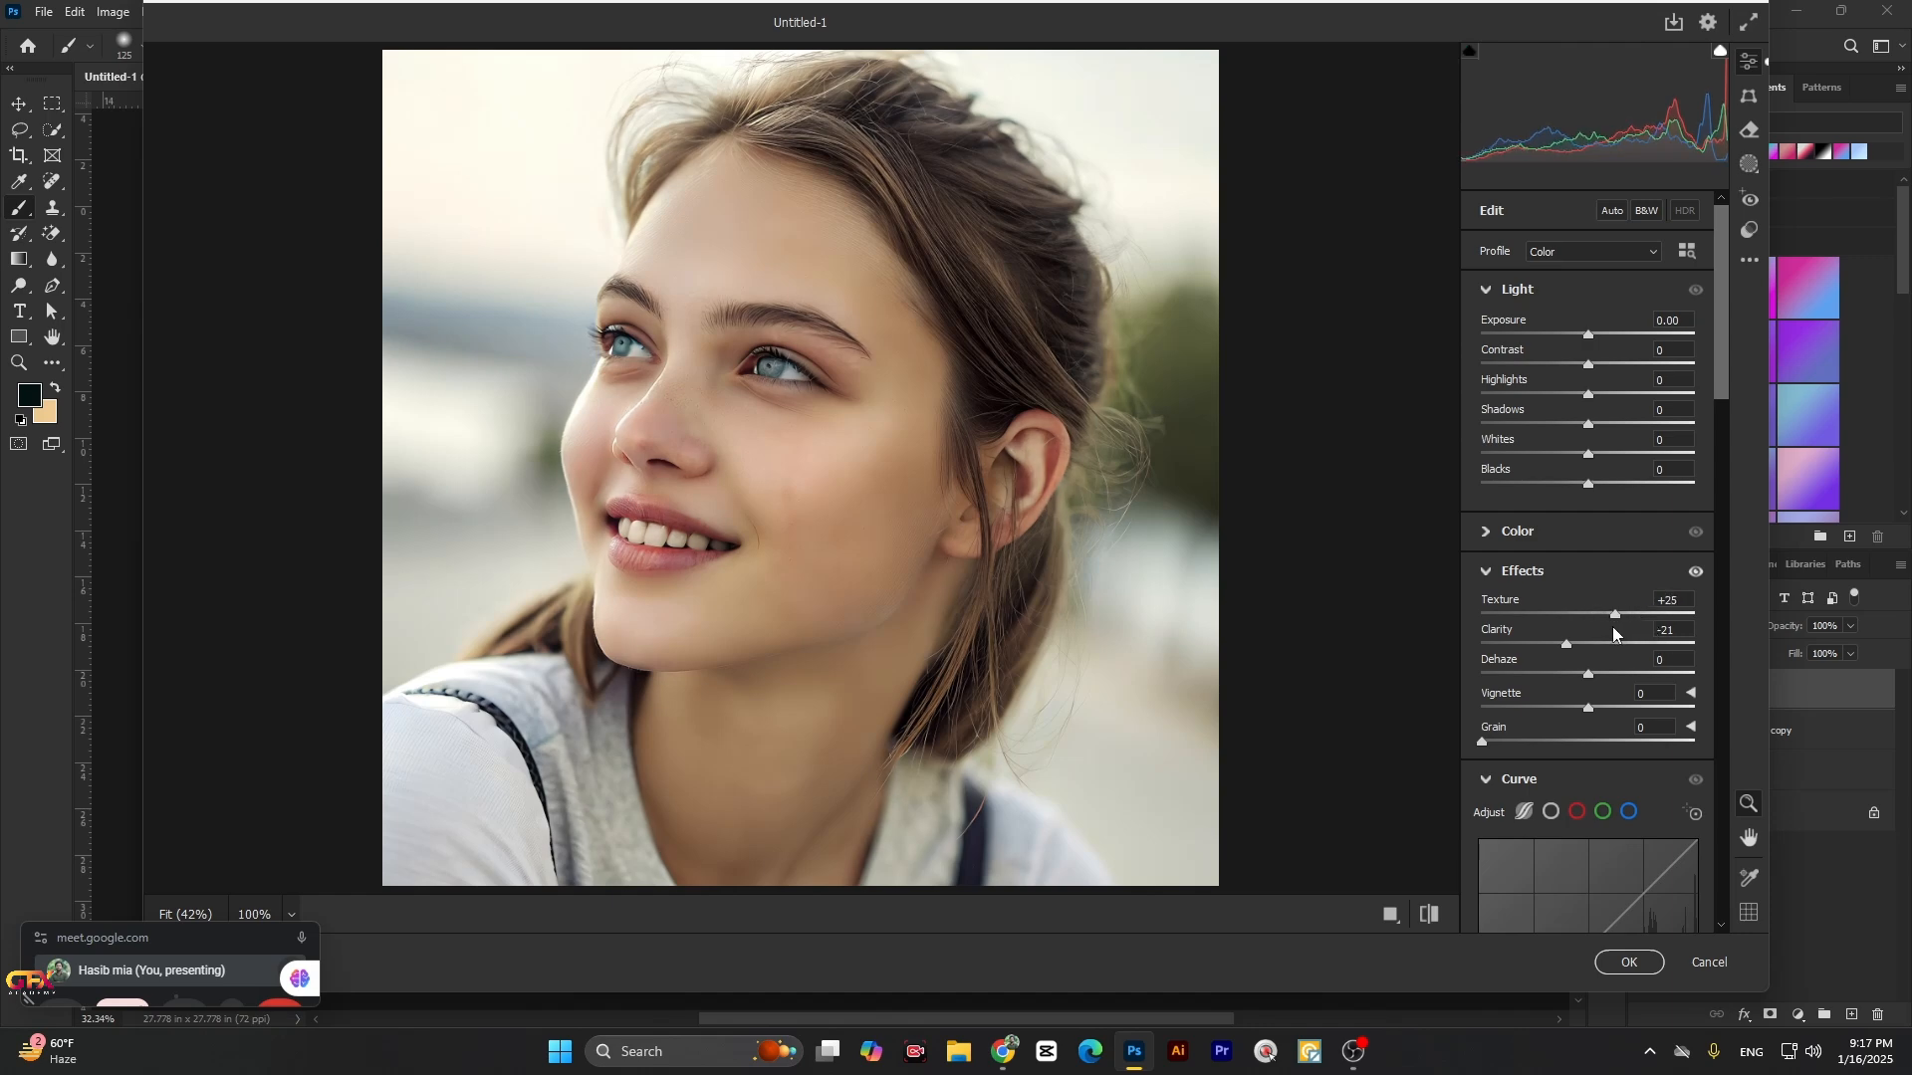
Step: Compare the Camera Raw adjustments with the default settings and apply the filter to Layer 1
{"action": "left_click", "coordinate": [1430, 915]}
{"action": "left_click", "coordinate": [1430, 915]}
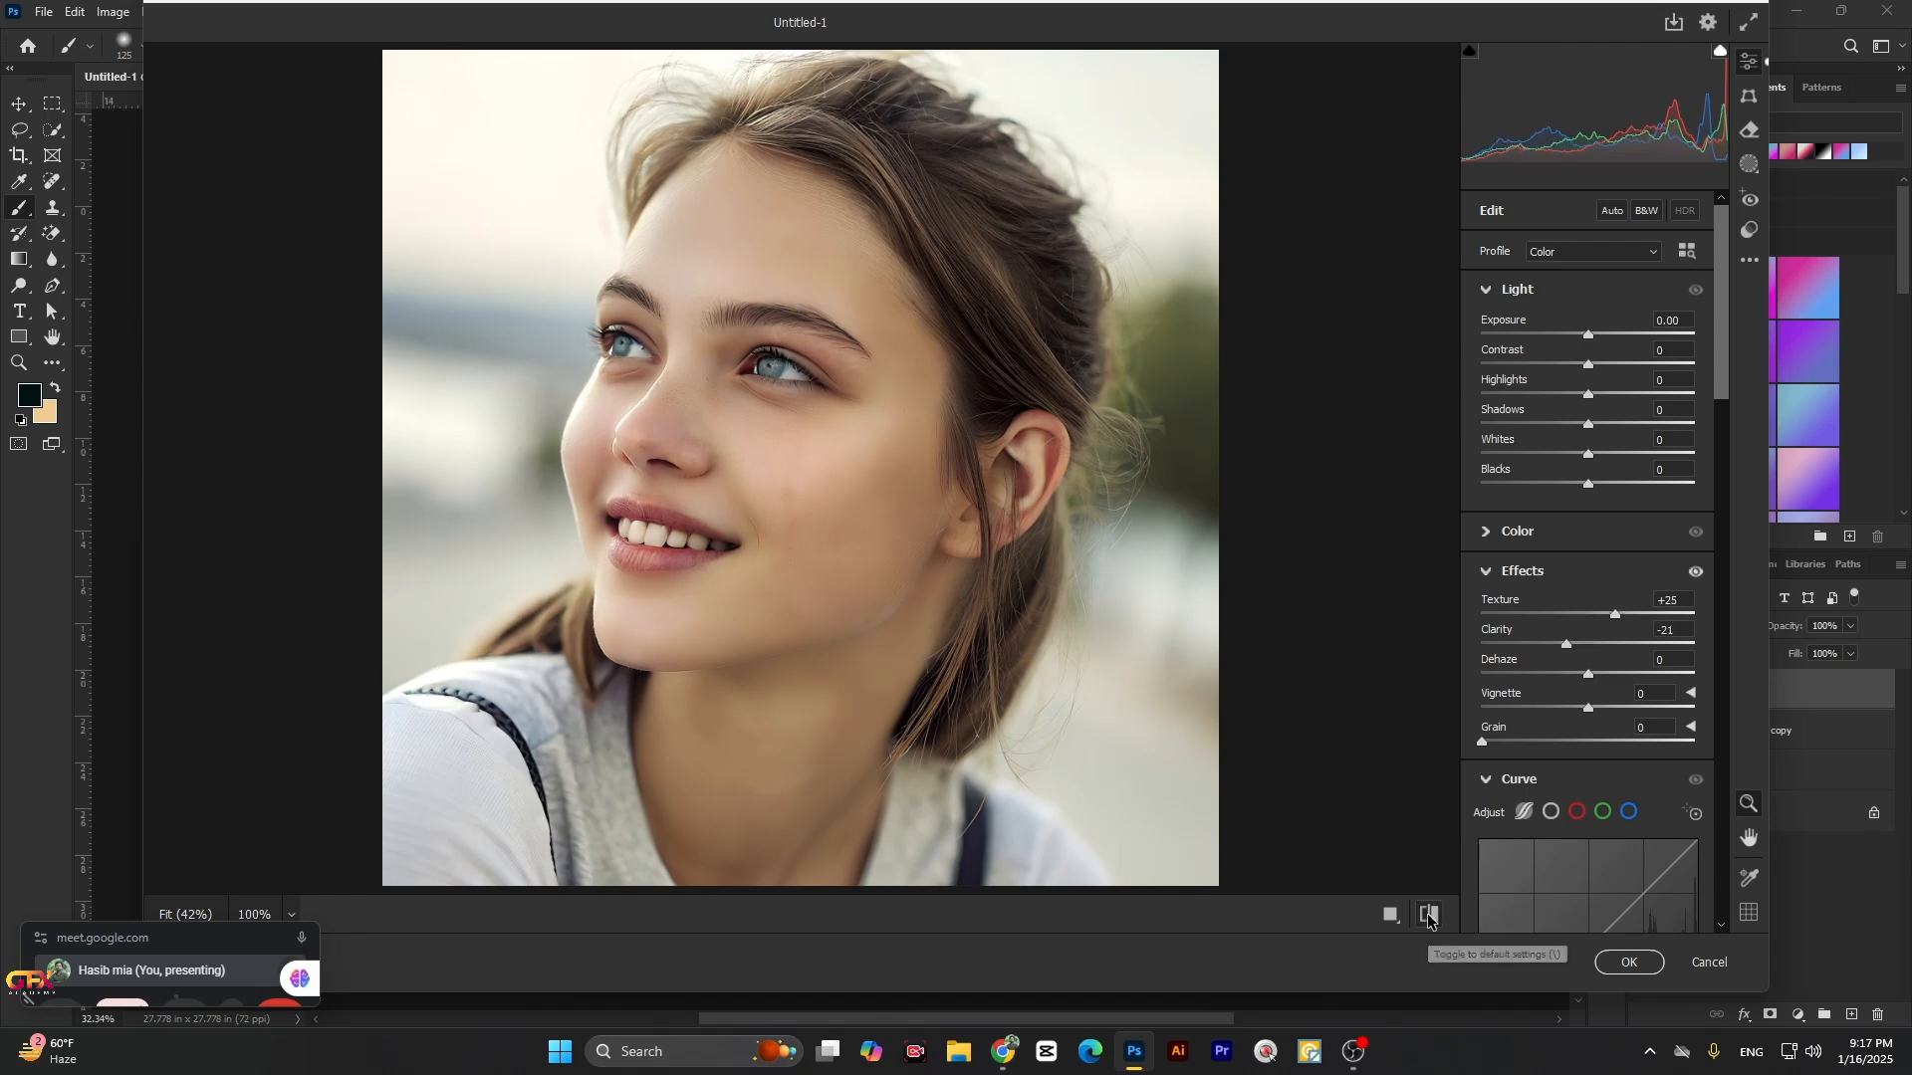
{"action": "left_click", "coordinate": [1618, 962]}
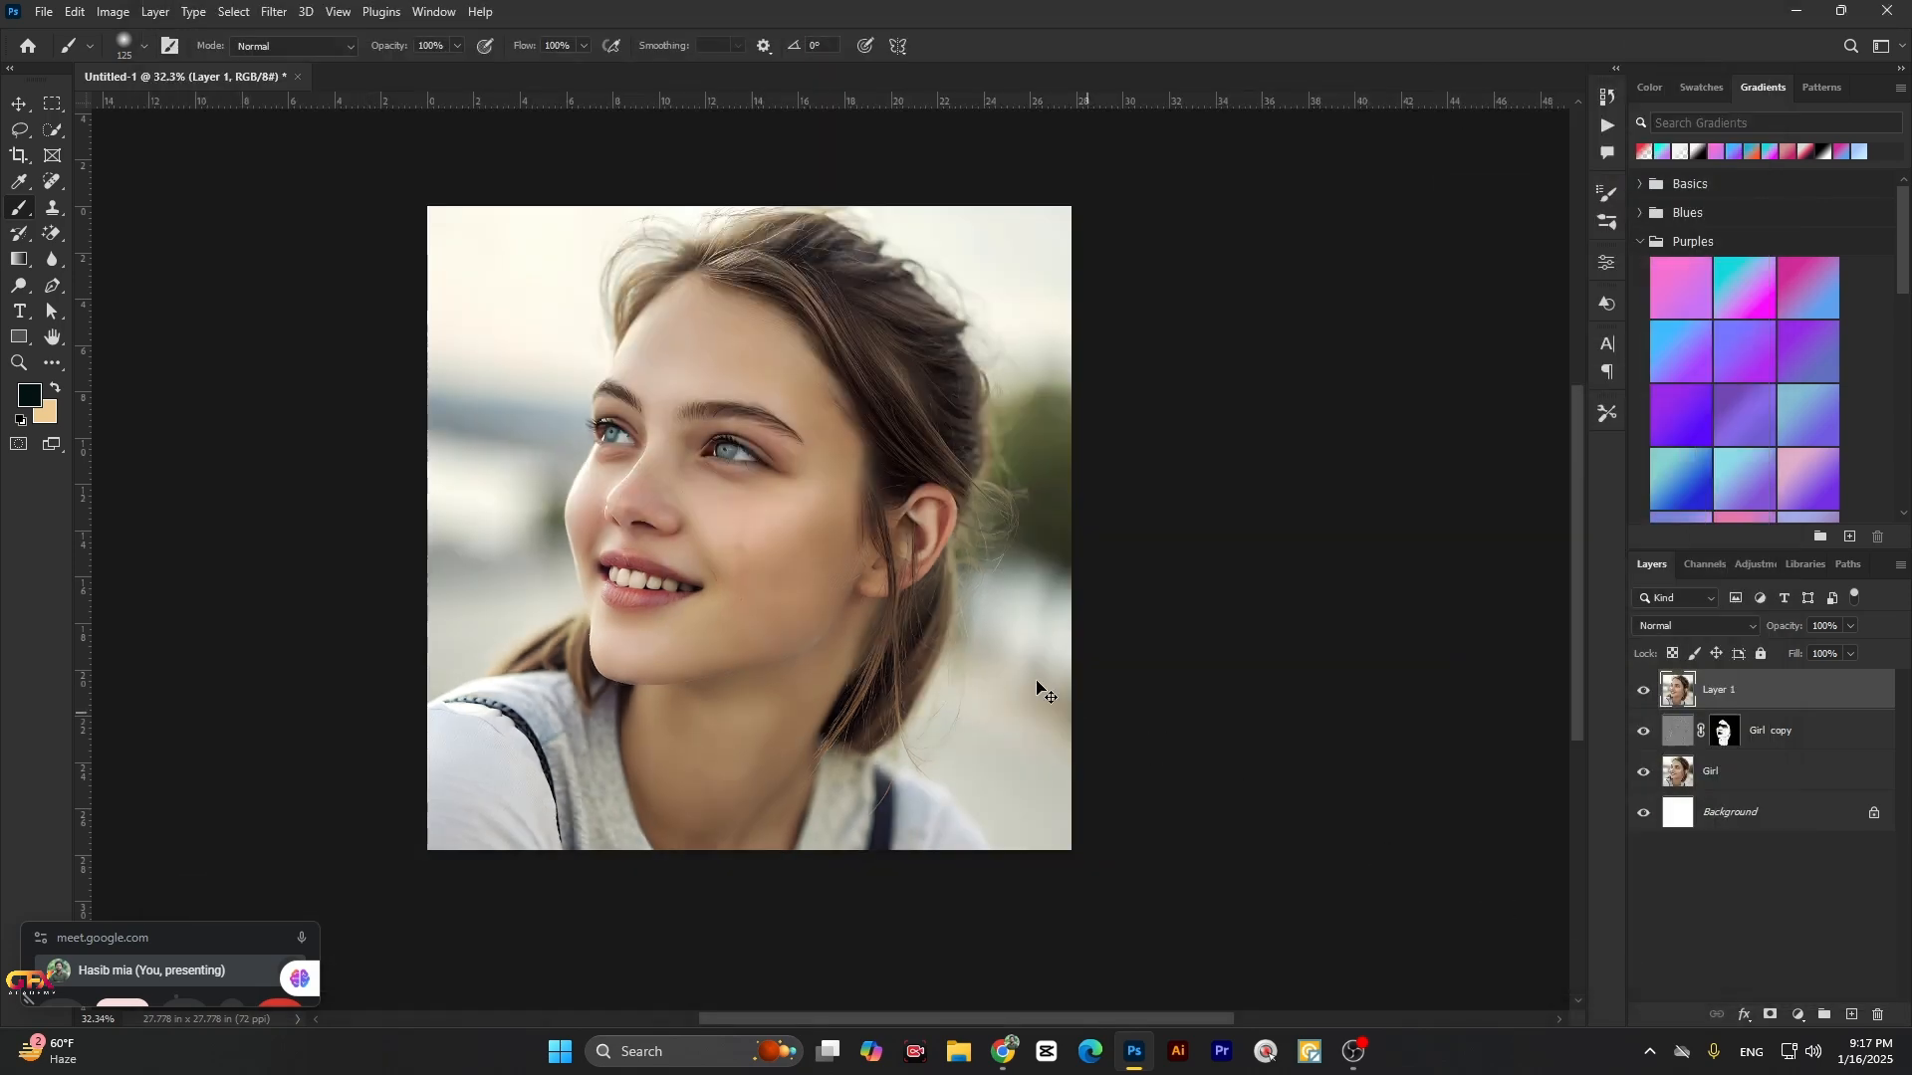
Step: Group Layer 1 and the Girl copy layer together
{"action": "scroll", "coordinate": [1035, 687], "scroll_direction": "down", "scroll_amount": 2}
{"action": "left_click", "coordinate": [1755, 739], "text": "shift"}
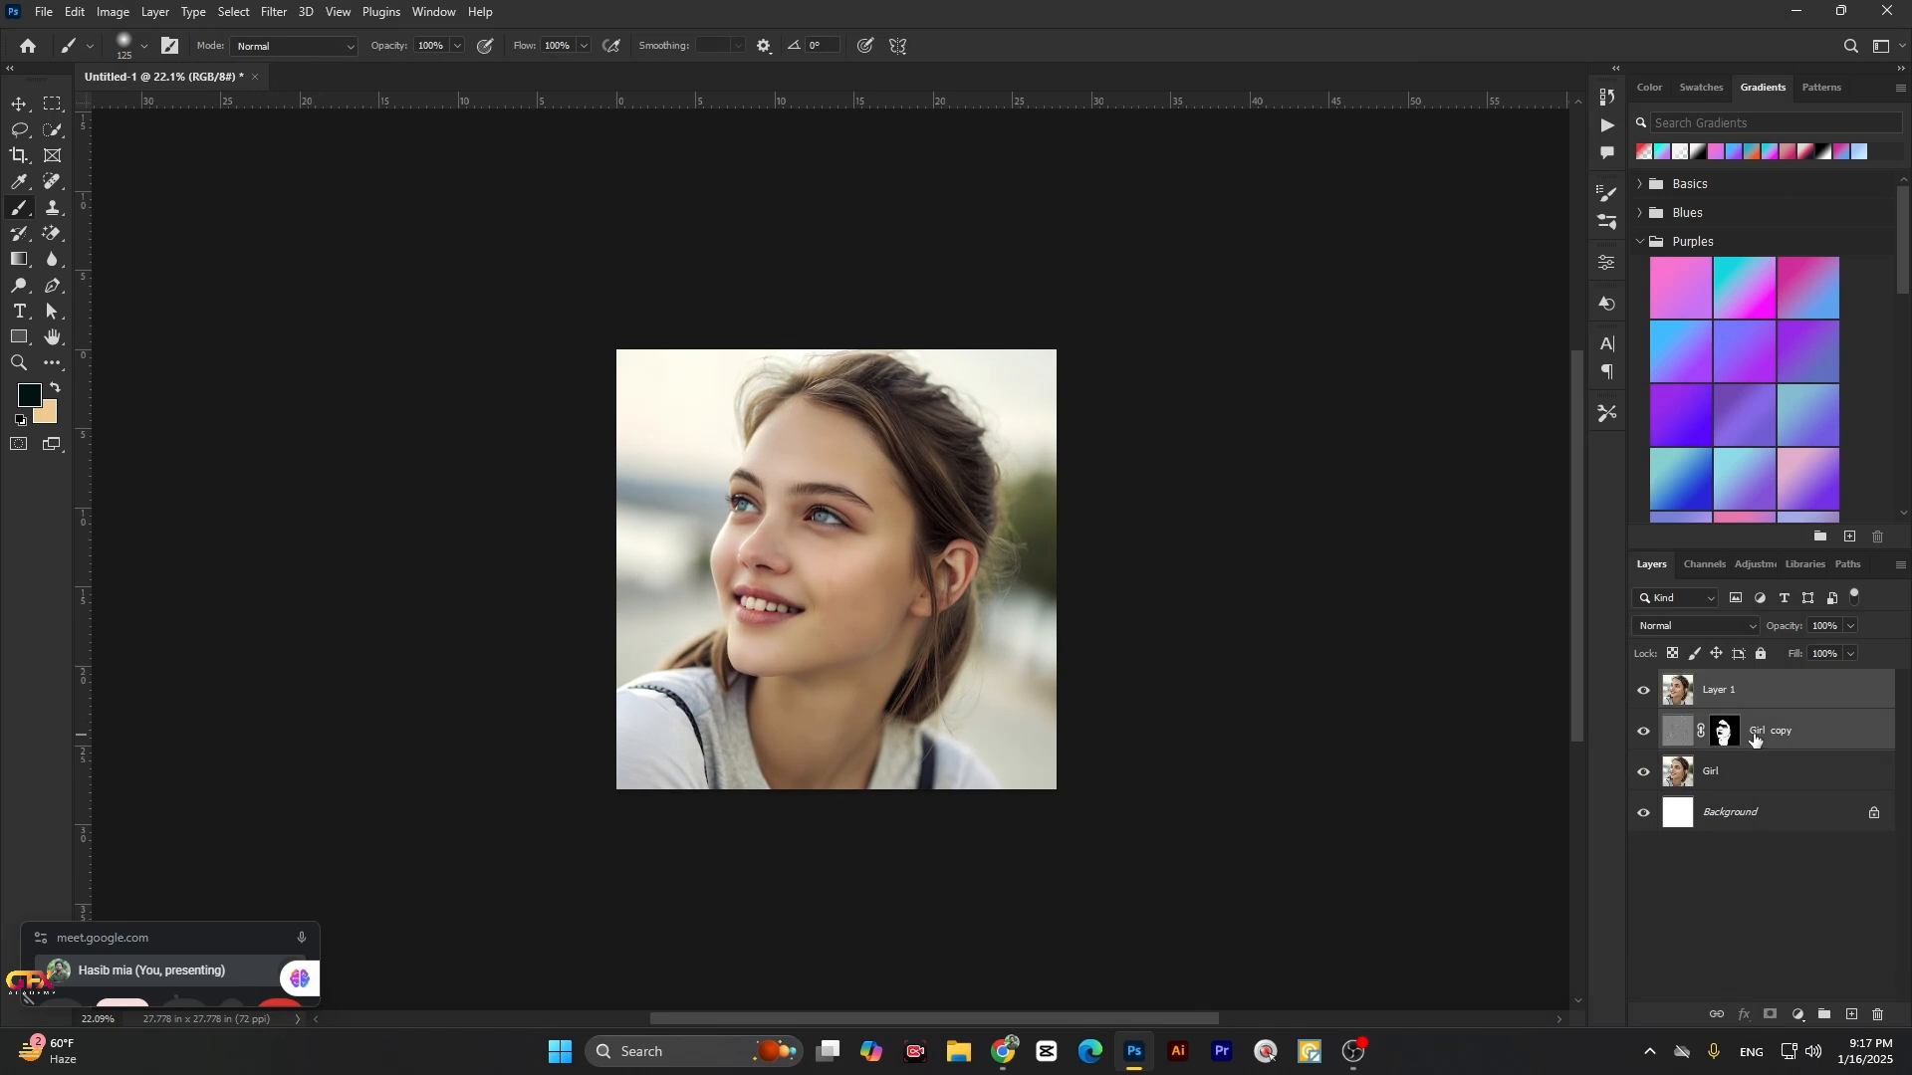
{"action": "key", "text": "ctrl+g"}
Step: Hide the new layer group to compare the unsmoothed face, and show the group again
{"action": "left_click", "coordinate": [1641, 685]}
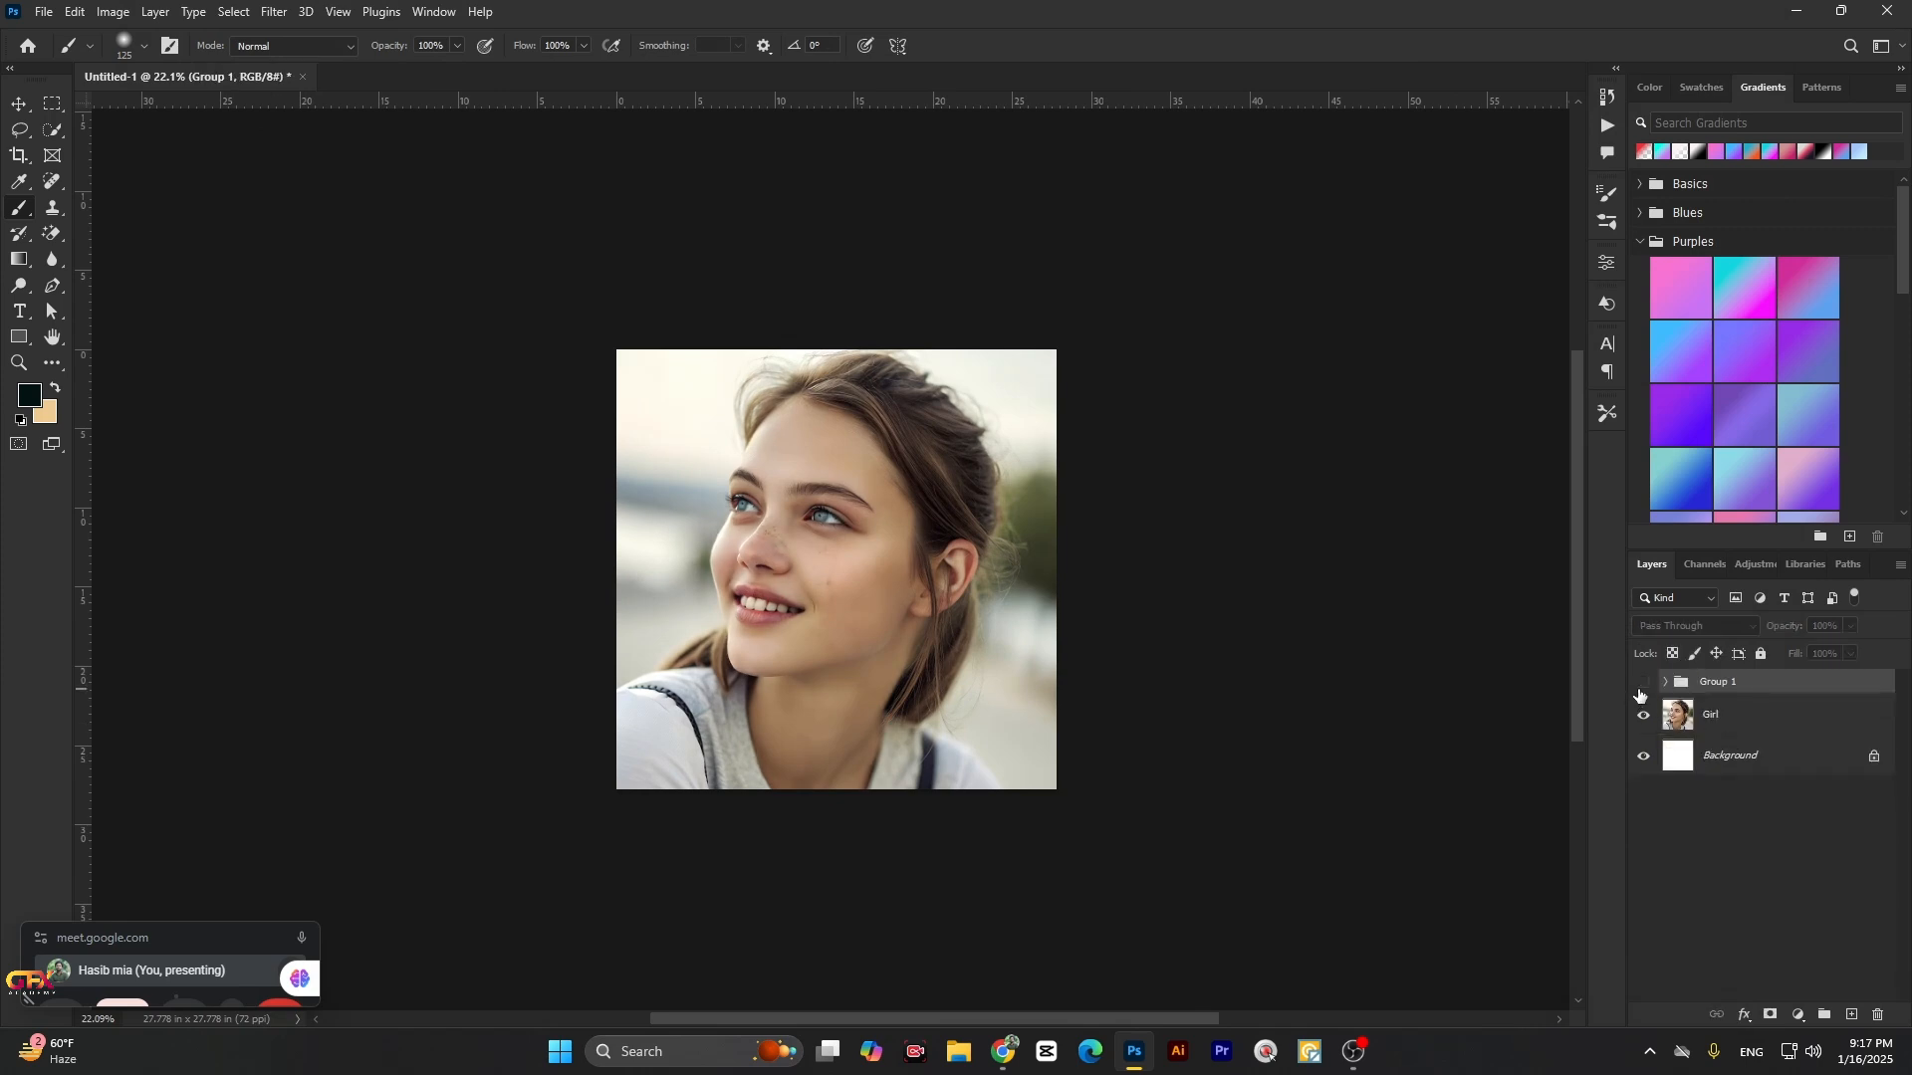
{"action": "scroll", "coordinate": [996, 617], "scroll_direction": "up", "scroll_amount": 4}
{"action": "left_click_drag", "start_coordinate": [695, 516], "coordinate": [782, 546]}
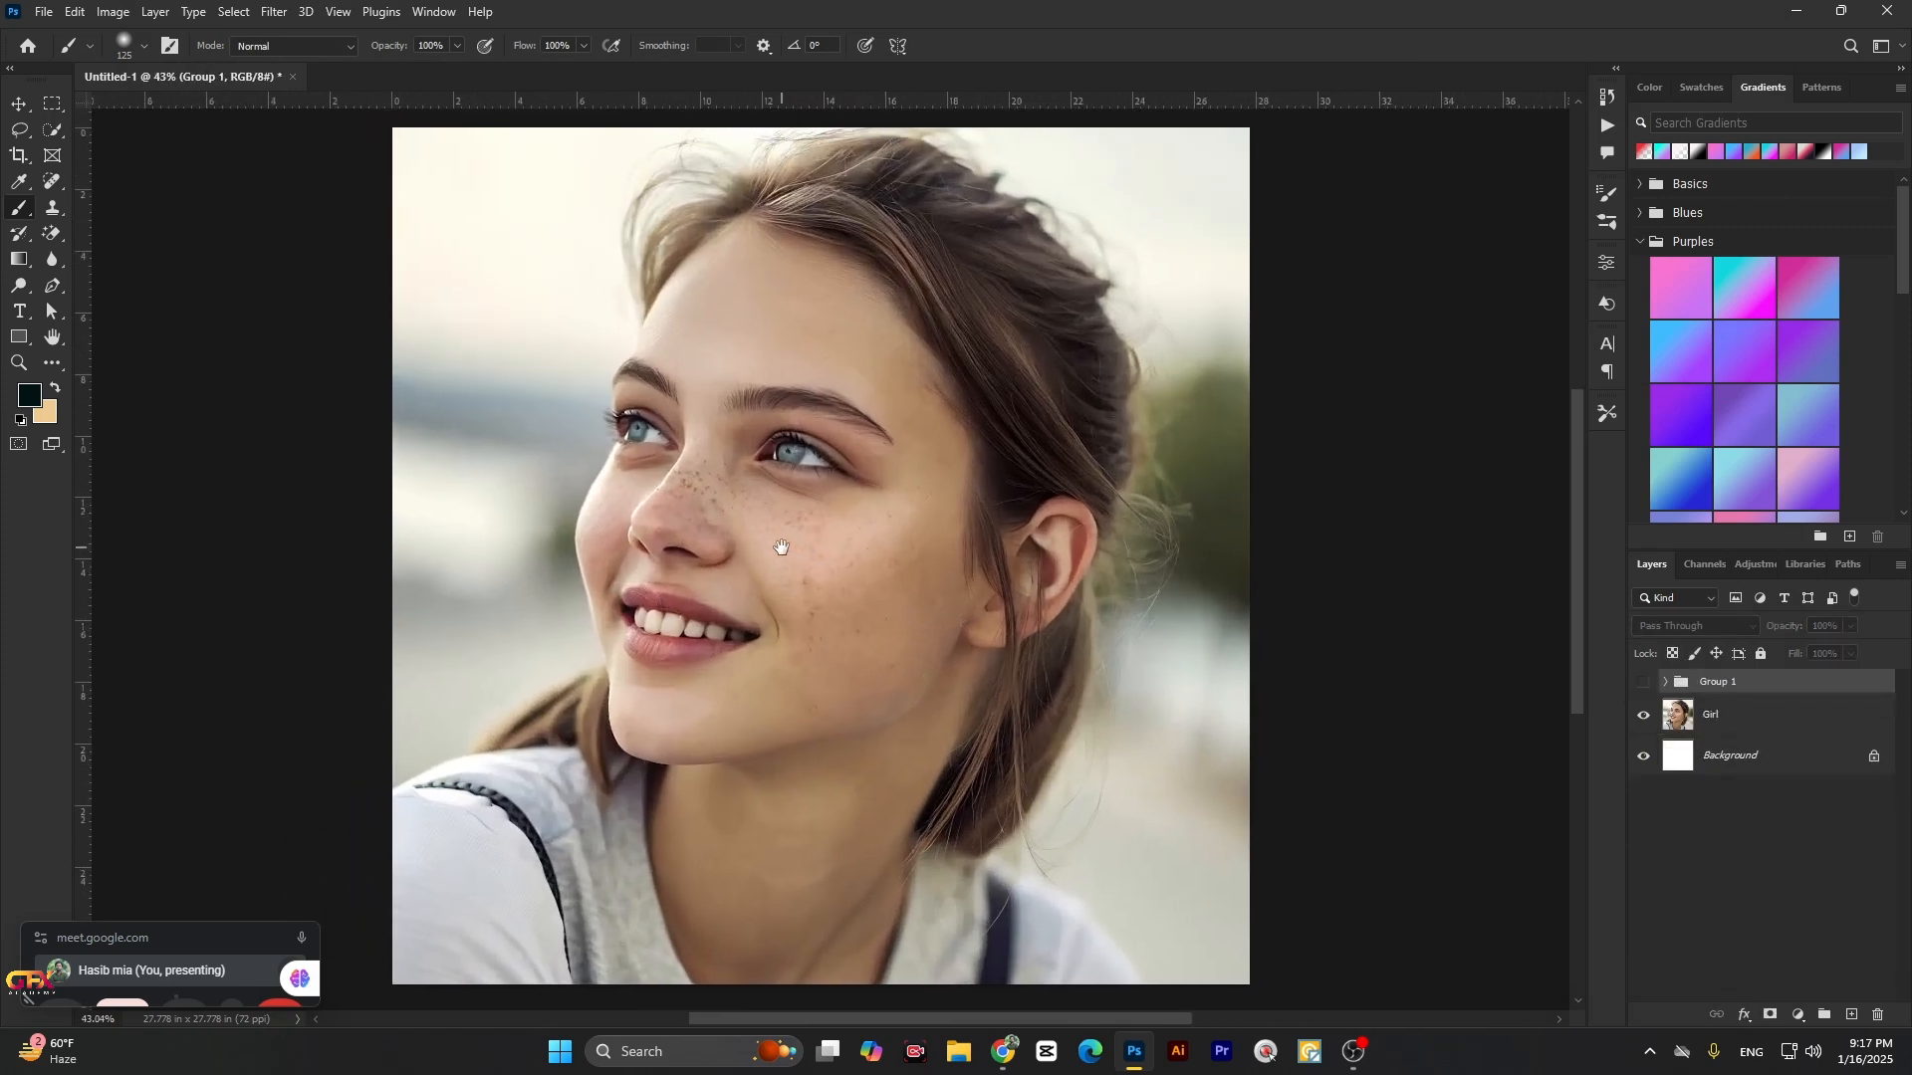
{"action": "scroll", "coordinate": [829, 544], "scroll_direction": "down", "scroll_amount": 3}
{"action": "scroll", "coordinate": [828, 543], "scroll_direction": "up", "scroll_amount": 1}
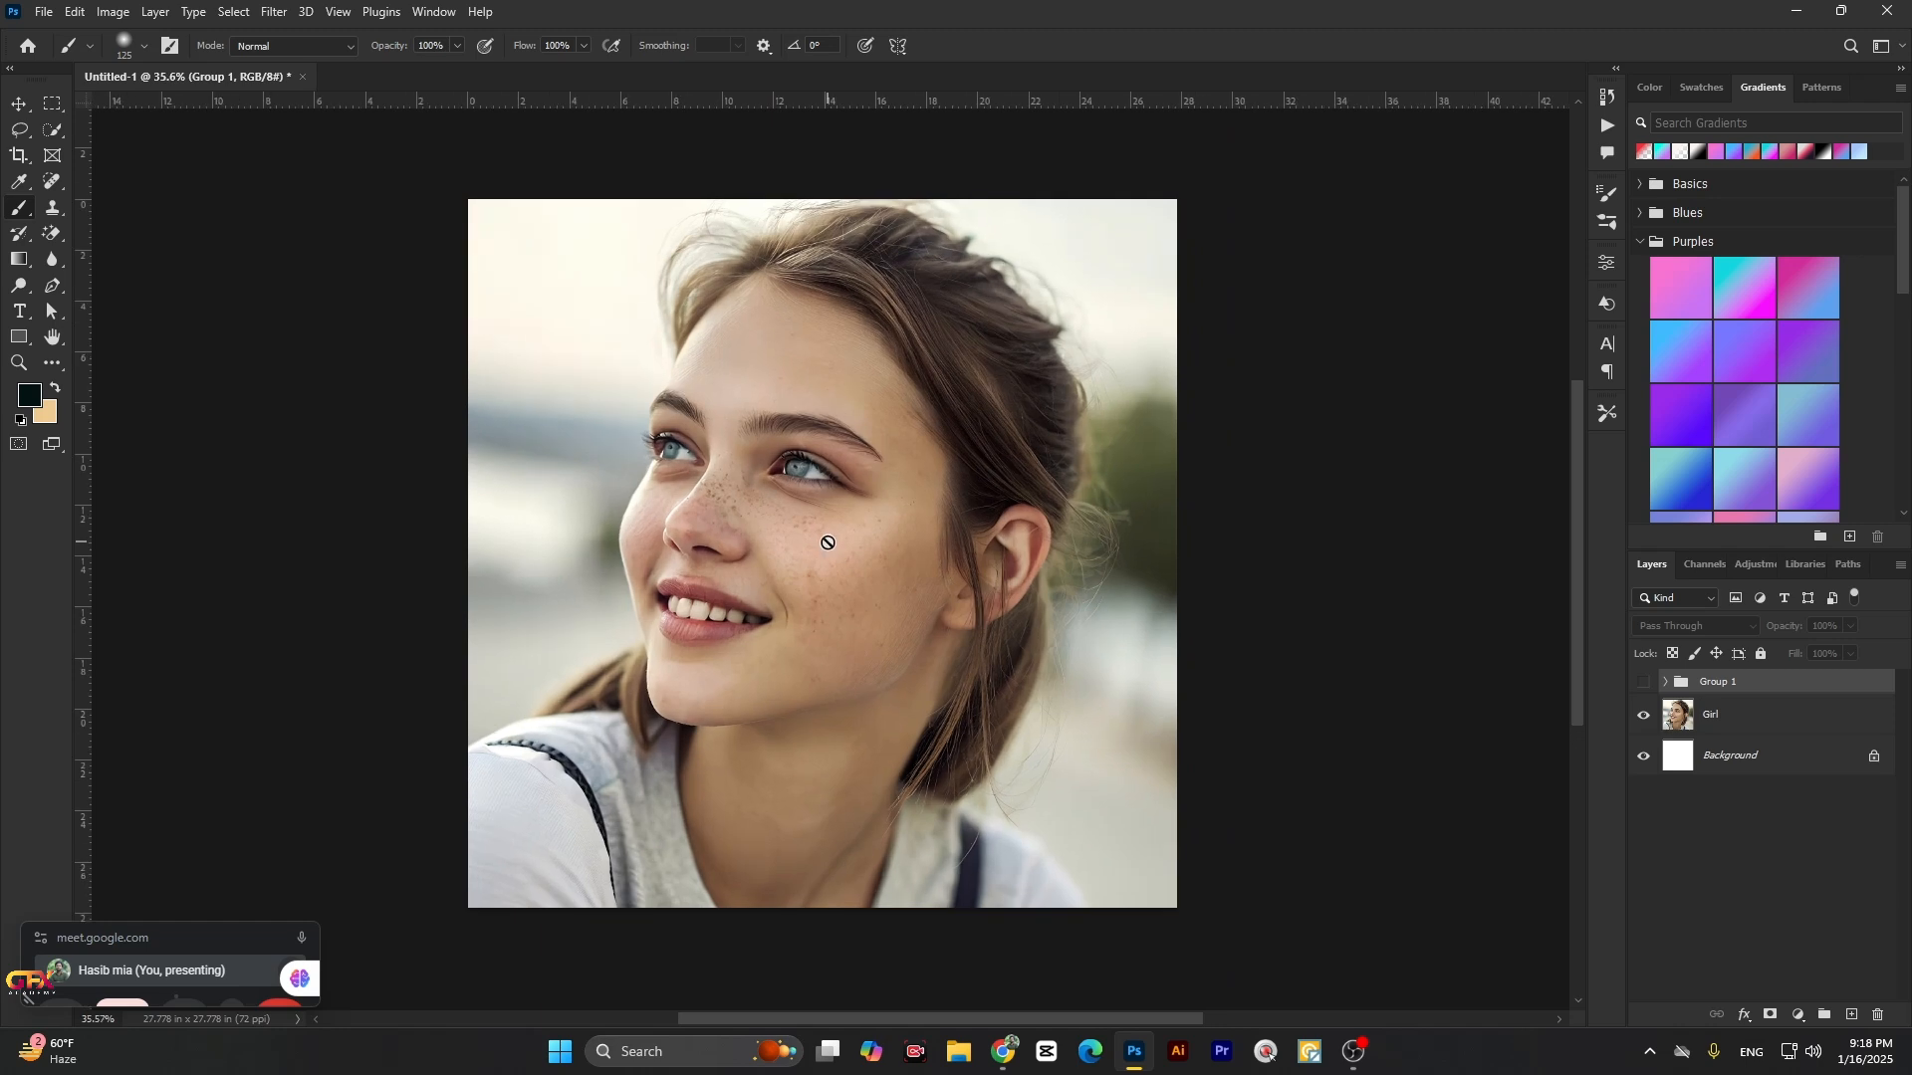
{"action": "left_click", "coordinate": [1643, 682]}
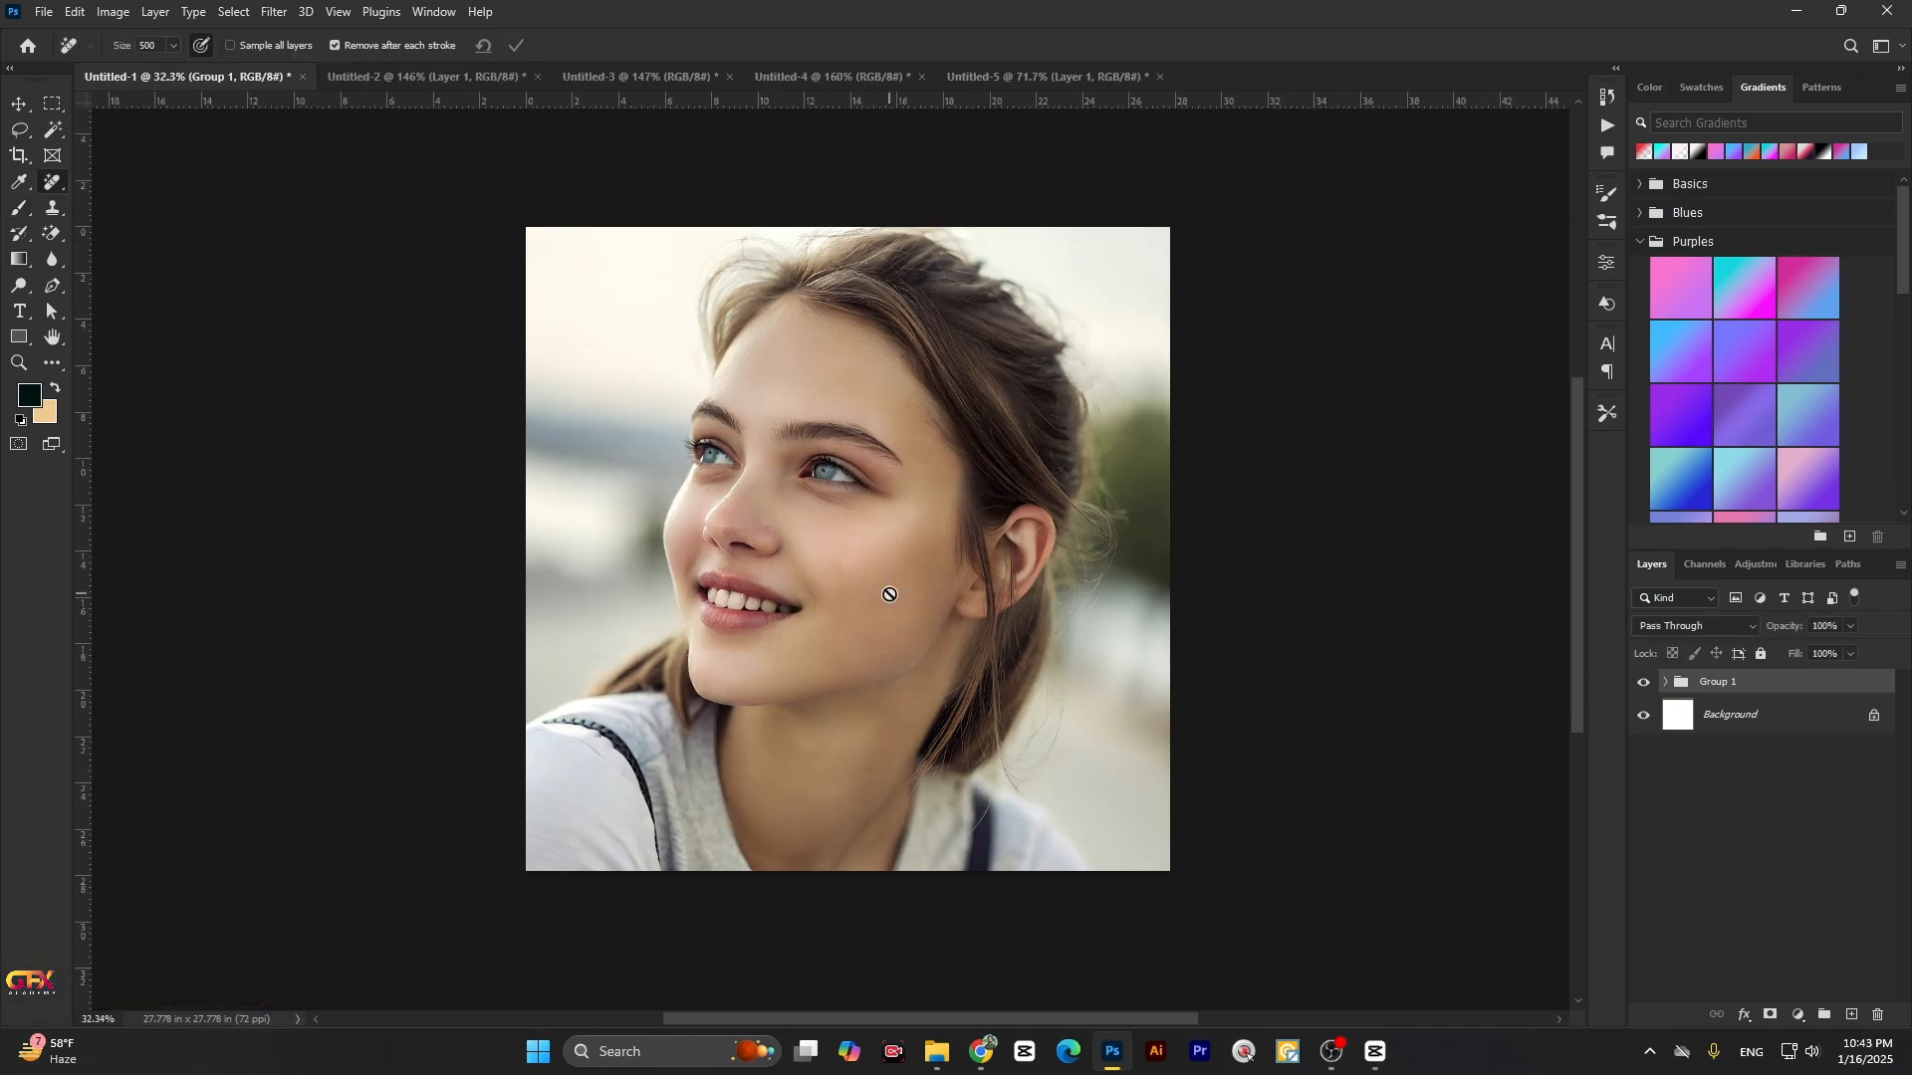